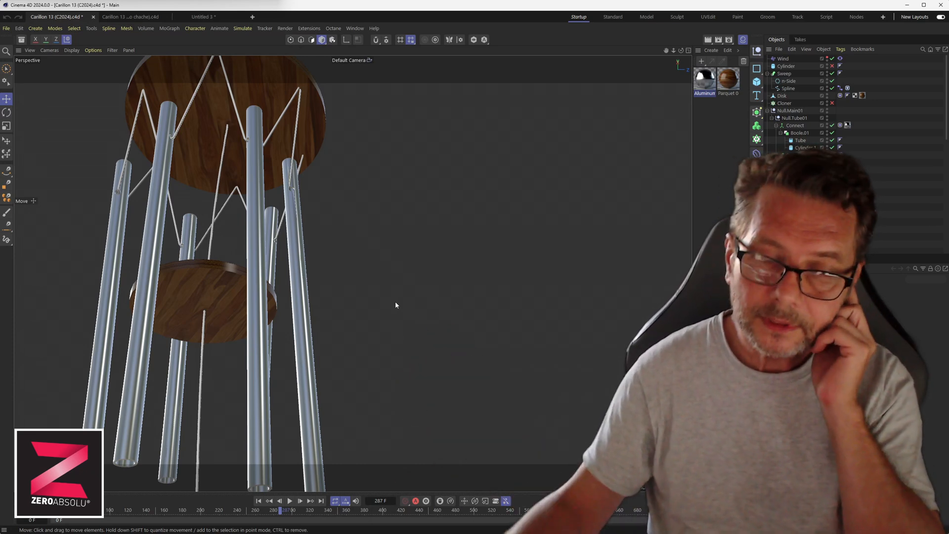
Step: Move the animation to frame 358 and inspect the whole wind chime from another angle
{"action": "left_click_drag", "start_coordinate": [271, 511], "coordinate": [344, 516]}
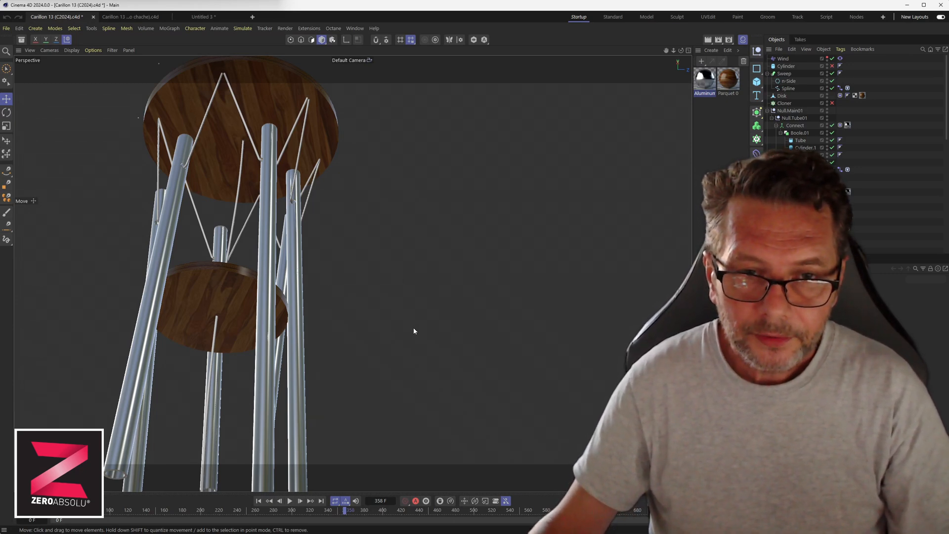
{"action": "left_click_drag", "start_coordinate": [356, 250], "coordinate": [362, 303], "text": "alt"}
{"action": "left_click_drag", "start_coordinate": [355, 217], "coordinate": [318, 285], "text": "alt"}
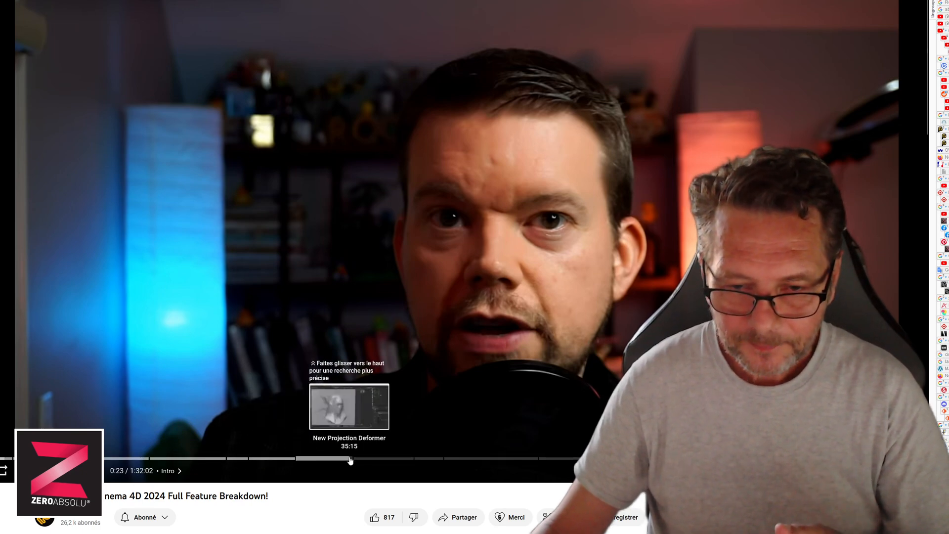
Step: Switch to the Cinema 4D 2024 Full Feature Breakdown video on YouTube and skip through the wind chime demo in the New Rigid Bodies chapter
{"action": "left_click", "coordinate": [324, 461]}
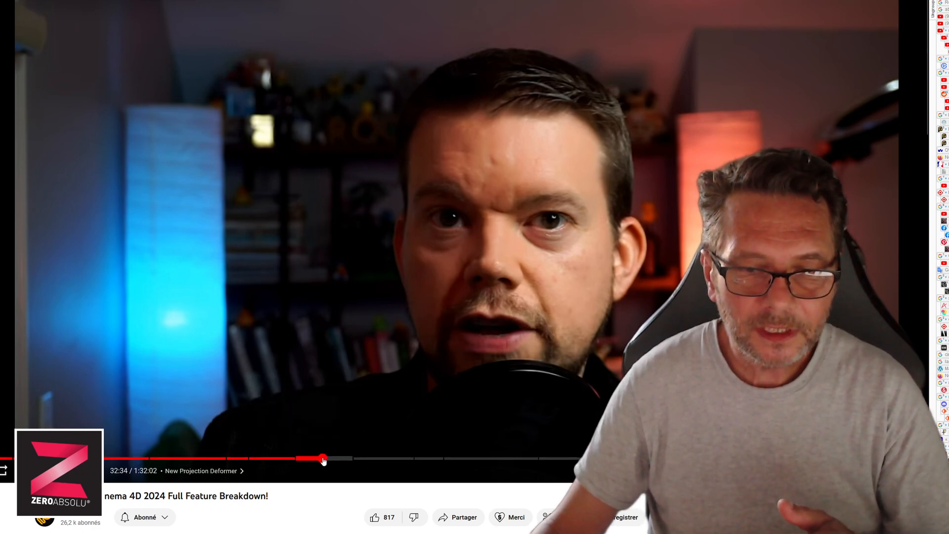
{"action": "left_click", "coordinate": [339, 458]}
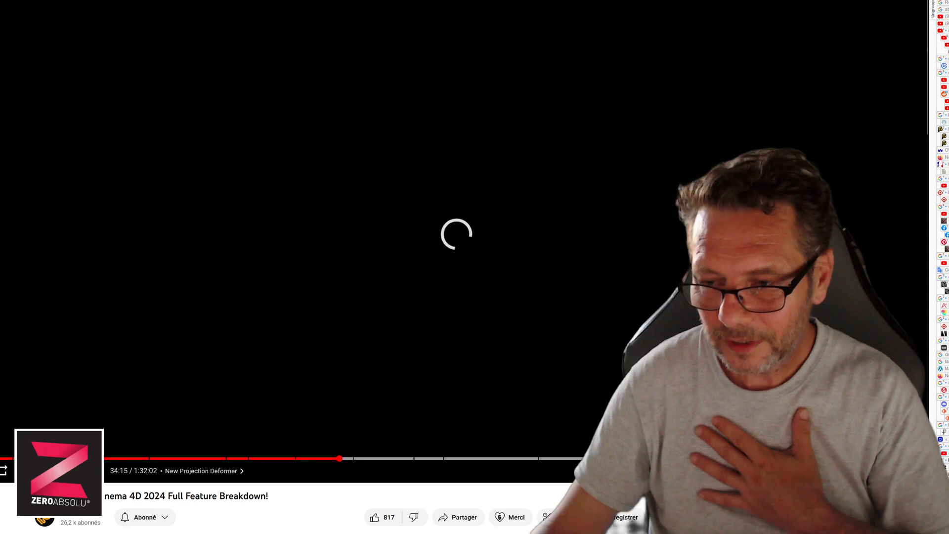
{"action": "left_click", "coordinate": [868, 458]}
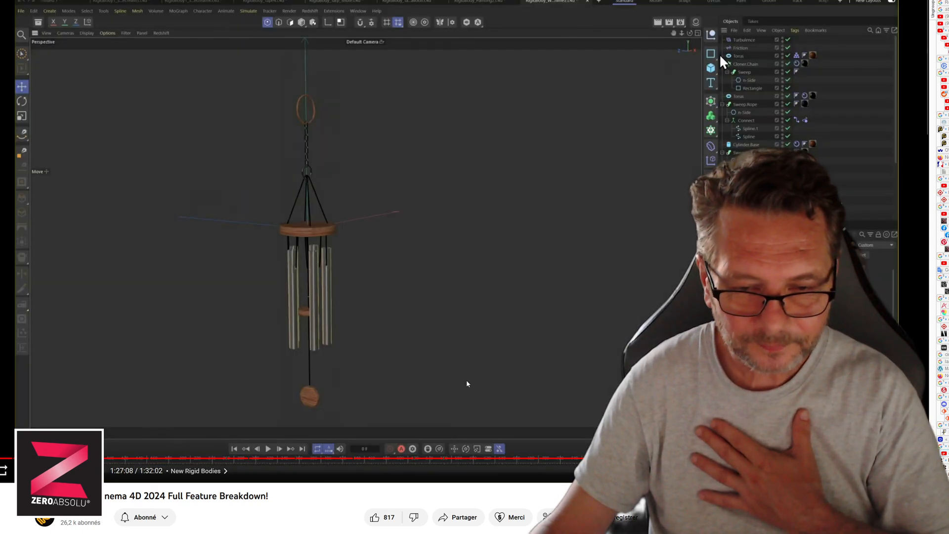
{"action": "left_click", "coordinate": [452, 382]}
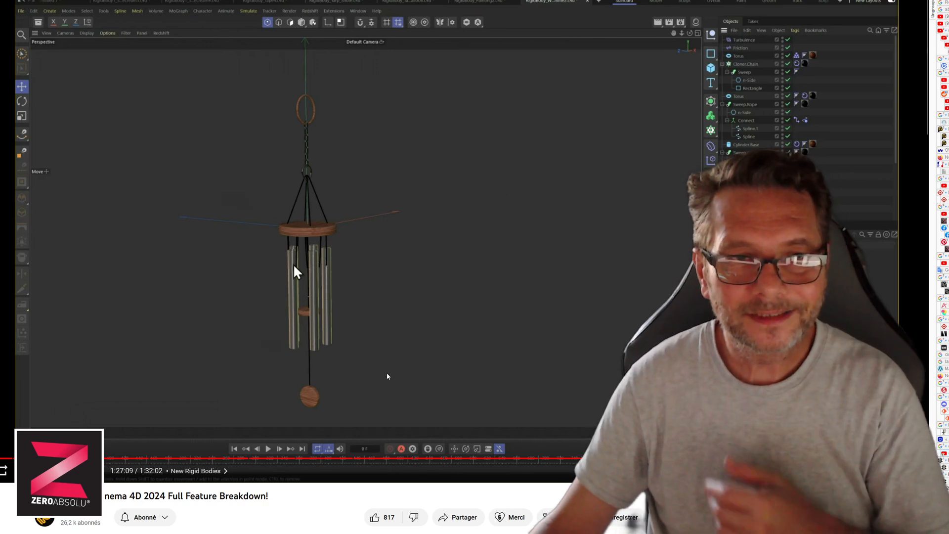
{"action": "left_click", "coordinate": [428, 386]}
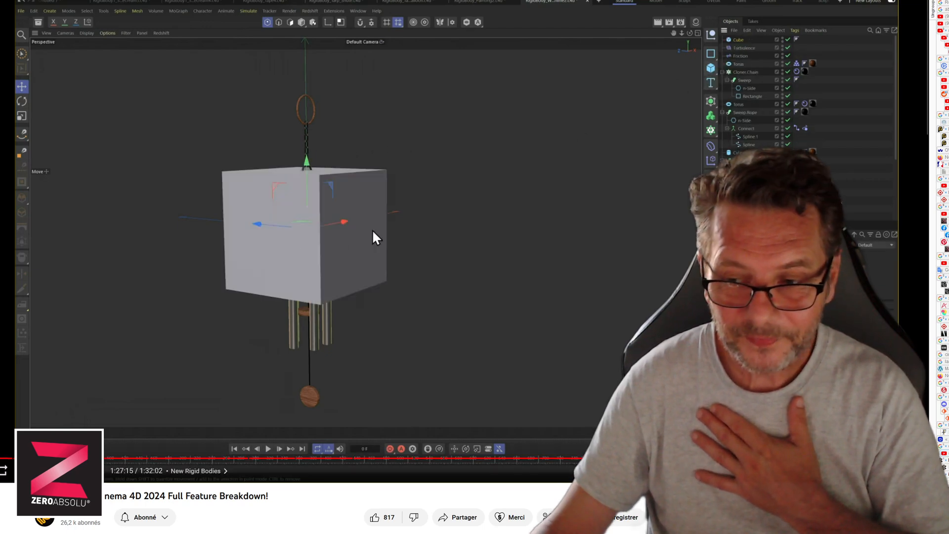
{"action": "key", "text": "Right"}
{"action": "key", "text": "Right"}
{"action": "key", "text": "Right"}
{"action": "key", "text": "Right"}
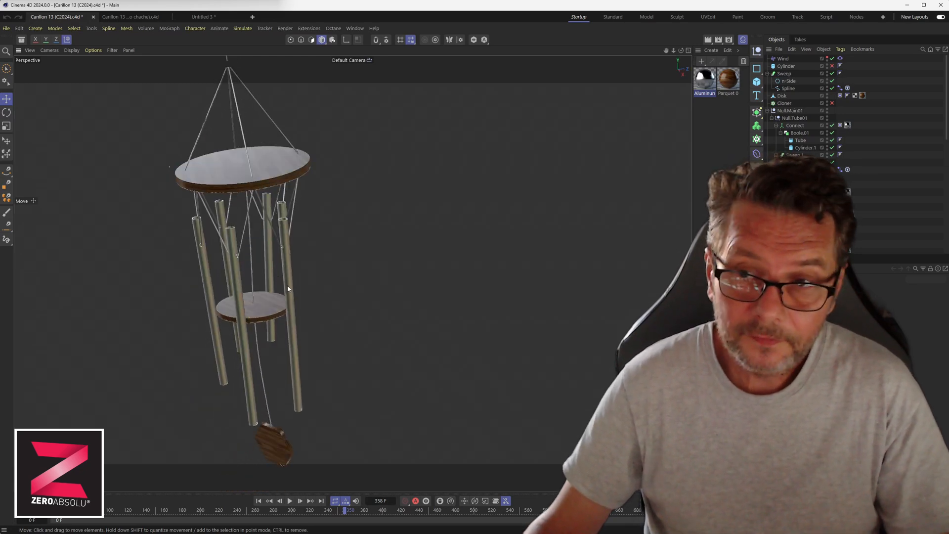
Step: Switch back to Cinema 4D and select the upper disk, the middle disk and the hanging hexagonal pendulum in turn
{"action": "left_click", "coordinate": [231, 179]}
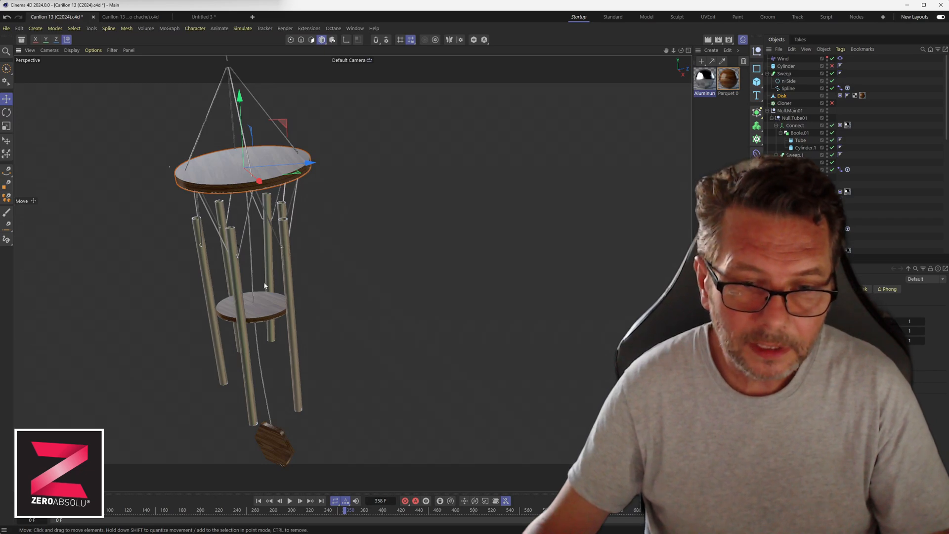
{"action": "left_click", "coordinate": [272, 310]}
{"action": "left_click", "coordinate": [272, 442]}
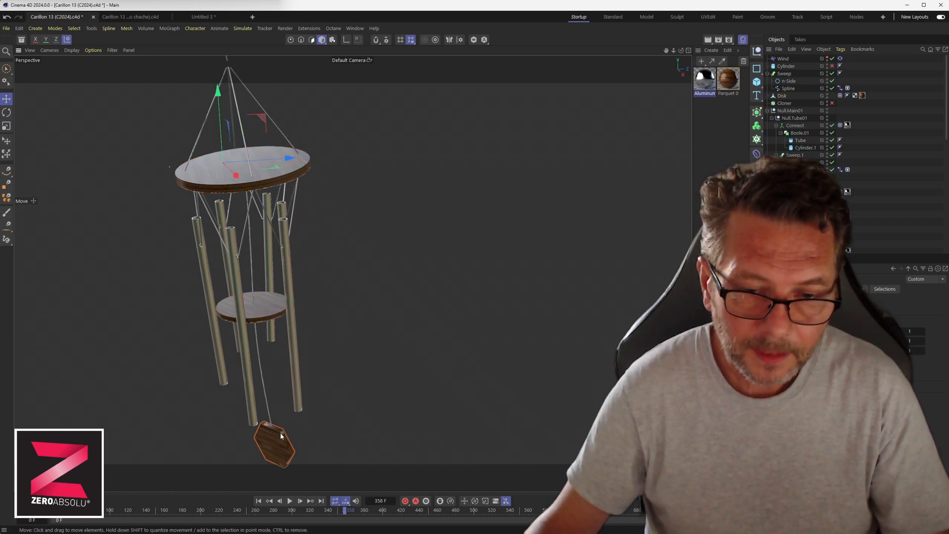
Step: Examine up close where the ropes meet the upper and lower faces of the upper wooden disk, and select the disk
{"action": "middle_click_drag", "start_coordinate": [290, 403], "coordinate": [290, 377], "text": "alt"}
{"action": "left_click_drag", "start_coordinate": [289, 377], "coordinate": [264, 305], "text": "alt"}
{"action": "left_click_drag", "start_coordinate": [337, 263], "coordinate": [340, 269], "text": "alt"}
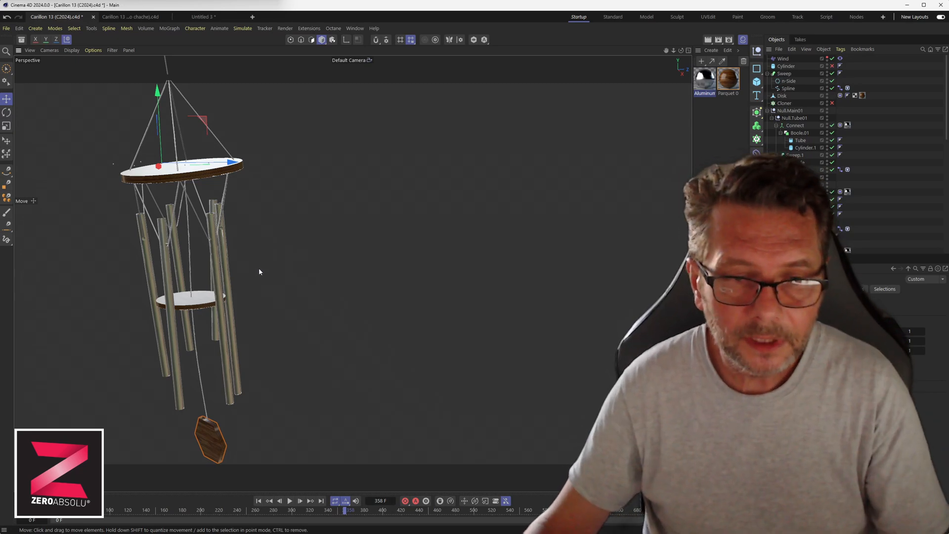
{"action": "middle_click_drag", "start_coordinate": [275, 247], "coordinate": [385, 298], "text": "alt"}
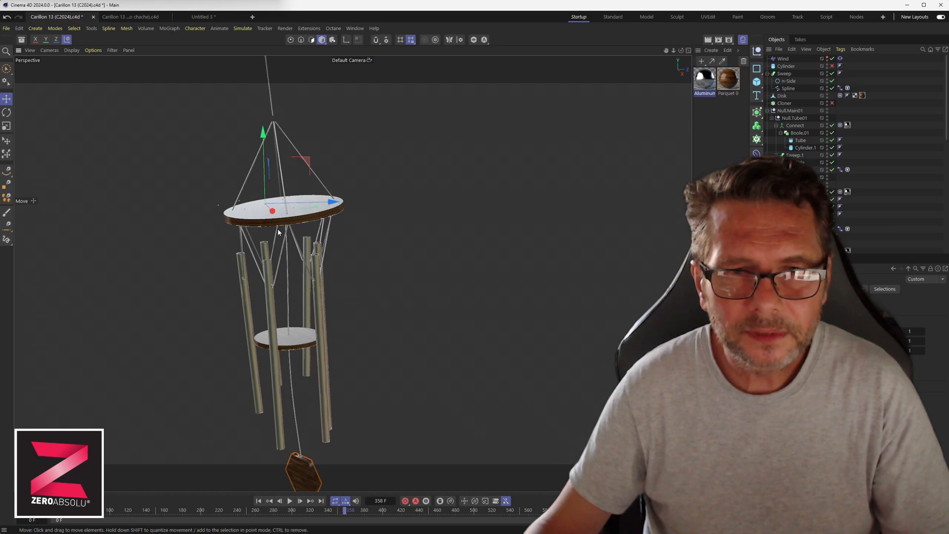
{"action": "scroll", "coordinate": [284, 237], "scroll_direction": "up", "scroll_amount": 8}
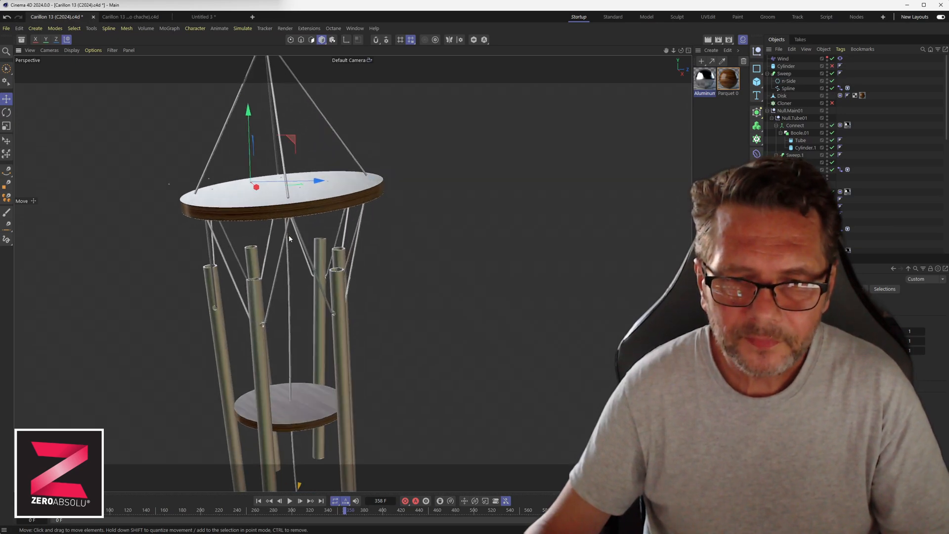
{"action": "scroll", "coordinate": [290, 238], "scroll_direction": "up", "scroll_amount": 4}
{"action": "left_click_drag", "start_coordinate": [302, 242], "coordinate": [299, 280], "text": "alt"}
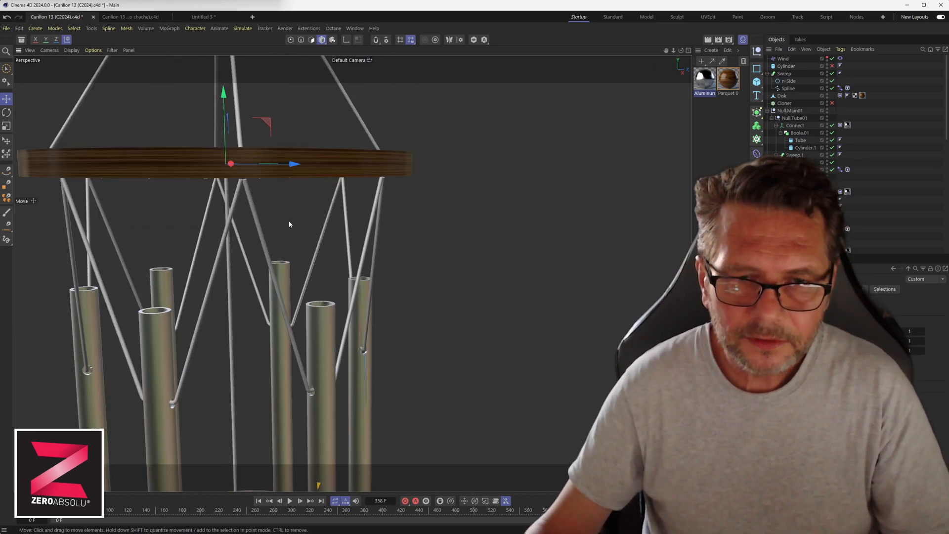
{"action": "left_click_drag", "start_coordinate": [287, 211], "coordinate": [312, 306], "text": "alt"}
{"action": "scroll", "coordinate": [289, 330], "scroll_direction": "up", "scroll_amount": 10}
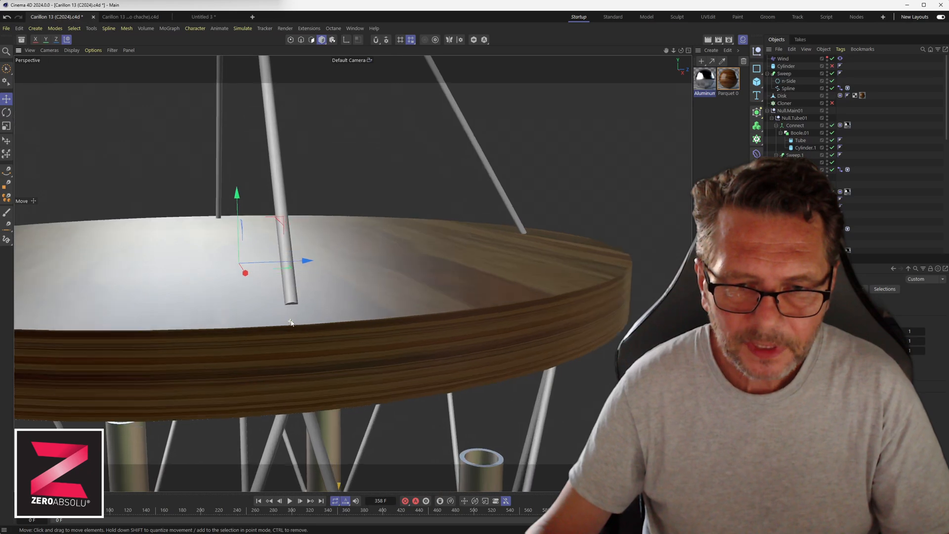
{"action": "left_click_drag", "start_coordinate": [308, 335], "coordinate": [290, 276], "text": "alt"}
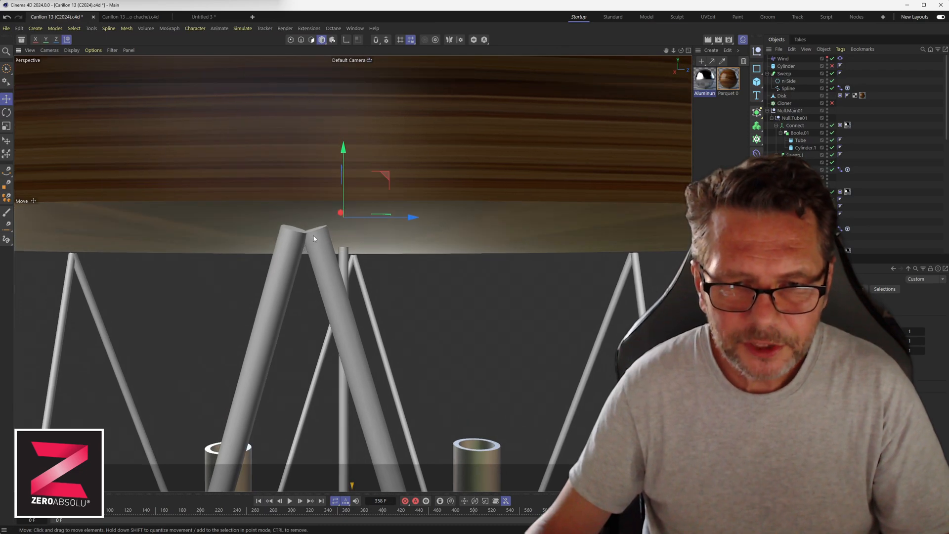
{"action": "mouse_move", "coordinate": [300, 245]}
{"action": "right_mouse_down", "text": "alt"}
{"action": "mouse_move", "coordinate": [431, 239]}
{"action": "mouse_move", "coordinate": [405, 249]}
{"action": "right_mouse_up", "text": "alt"}
{"action": "left_click_drag", "start_coordinate": [405, 249], "coordinate": [259, 244], "text": "alt"}
{"action": "scroll", "coordinate": [208, 248], "scroll_direction": "up", "scroll_amount": 10}
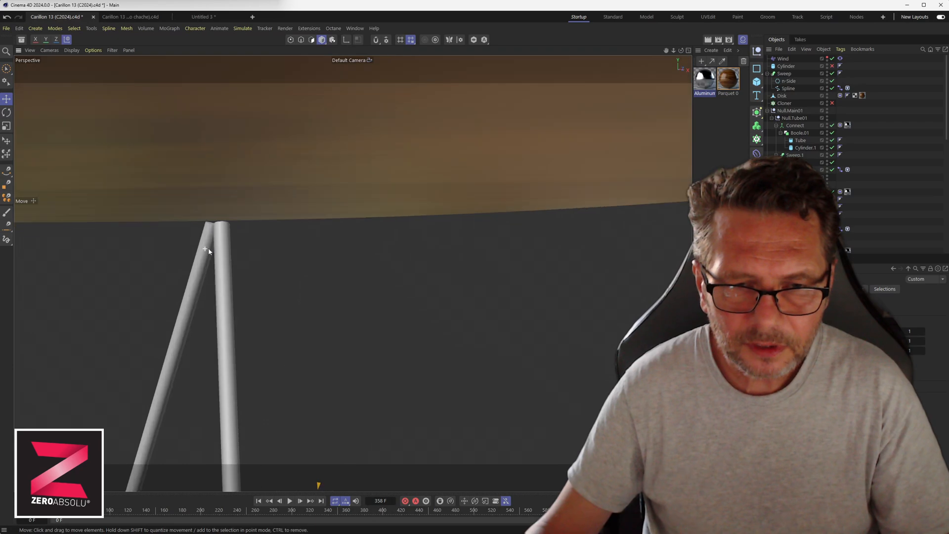
{"action": "mouse_move", "coordinate": [225, 210]}
{"action": "left_mouse_down", "text": "alt"}
{"action": "mouse_move", "coordinate": [104, 193]}
{"action": "mouse_move", "coordinate": [97, 207]}
{"action": "left_mouse_up", "text": "alt"}
{"action": "scroll", "coordinate": [221, 242], "scroll_direction": "down", "scroll_amount": 5}
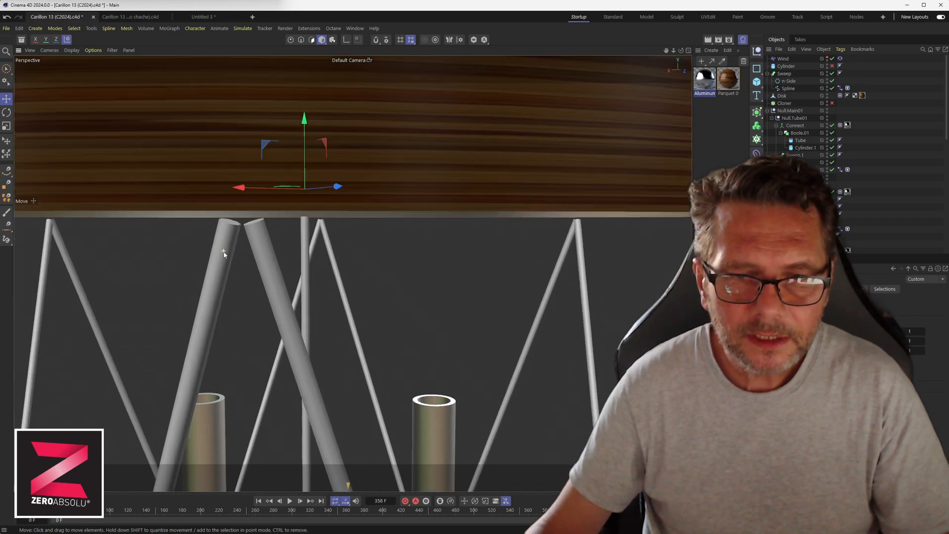
{"action": "left_click", "coordinate": [173, 200]}
{"action": "left_click_drag", "start_coordinate": [250, 277], "coordinate": [237, 240], "text": "alt"}
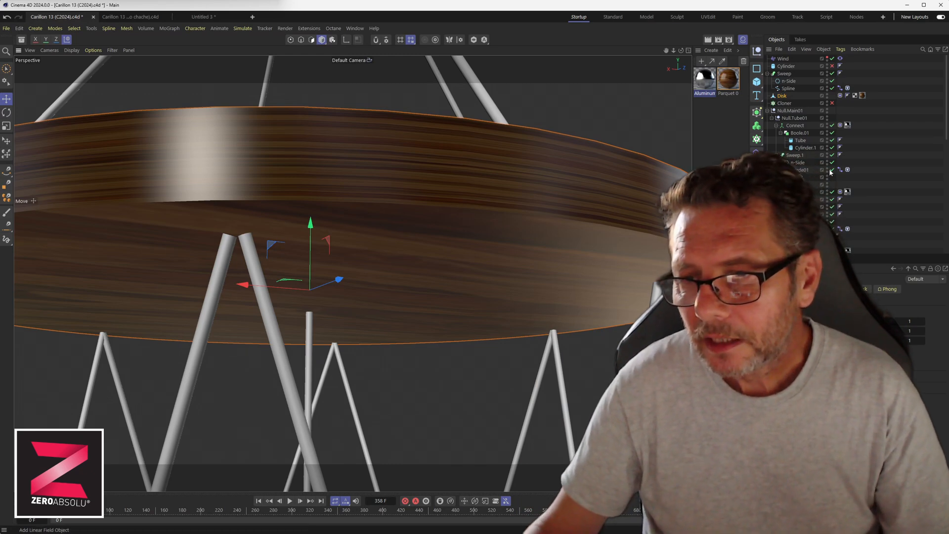
Step: Inspect the radius setting in the rope tag of the first tube's Corde01 spline
{"action": "left_click", "coordinate": [848, 170]}
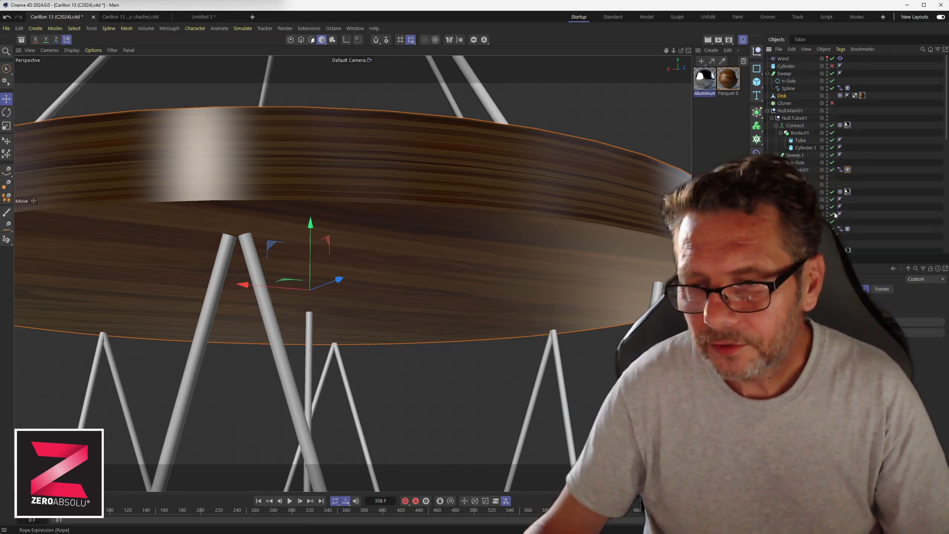
{"action": "left_click", "coordinate": [802, 289]}
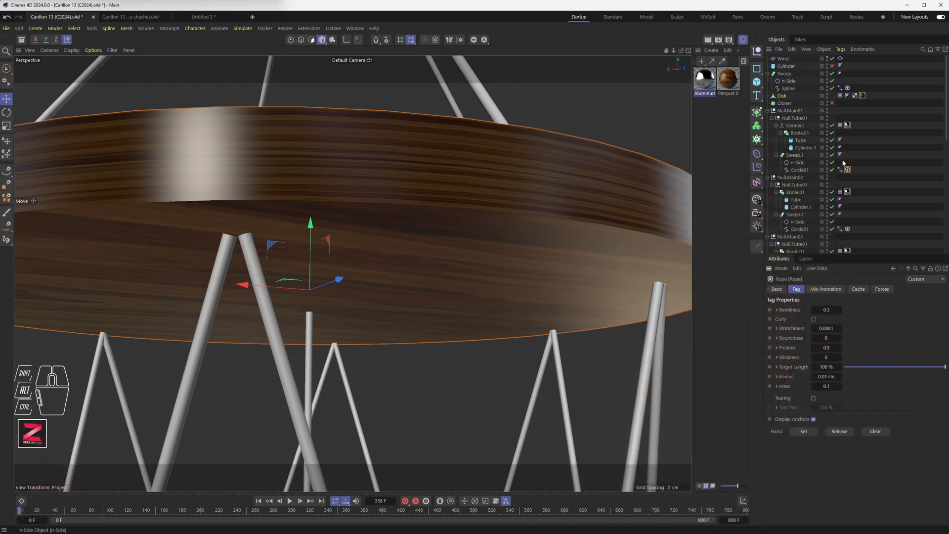
{"action": "left_click", "coordinate": [823, 377]}
{"action": "left_click_drag", "start_coordinate": [819, 377], "coordinate": [837, 377]}
Step: Compare the radius of the first tube's n-Side profile with the radius in the Corde01 rope tag
{"action": "left_click", "coordinate": [798, 163]}
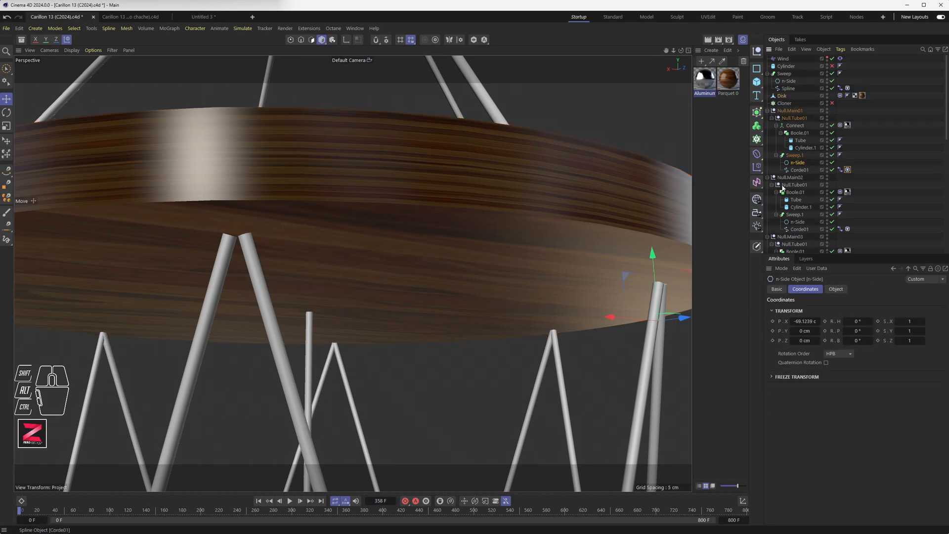
{"action": "left_click_drag", "start_coordinate": [634, 328], "coordinate": [446, 291], "text": "alt"}
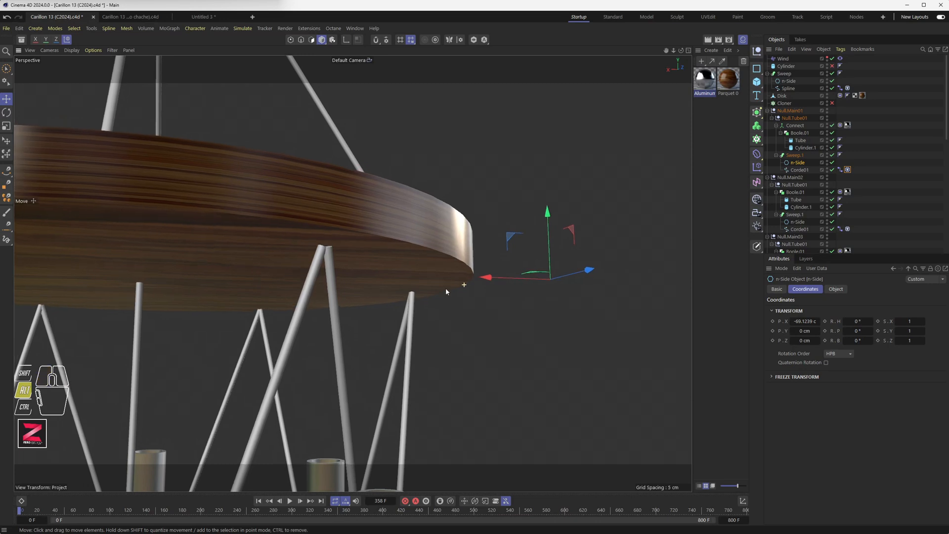
{"action": "left_click", "coordinate": [835, 290]}
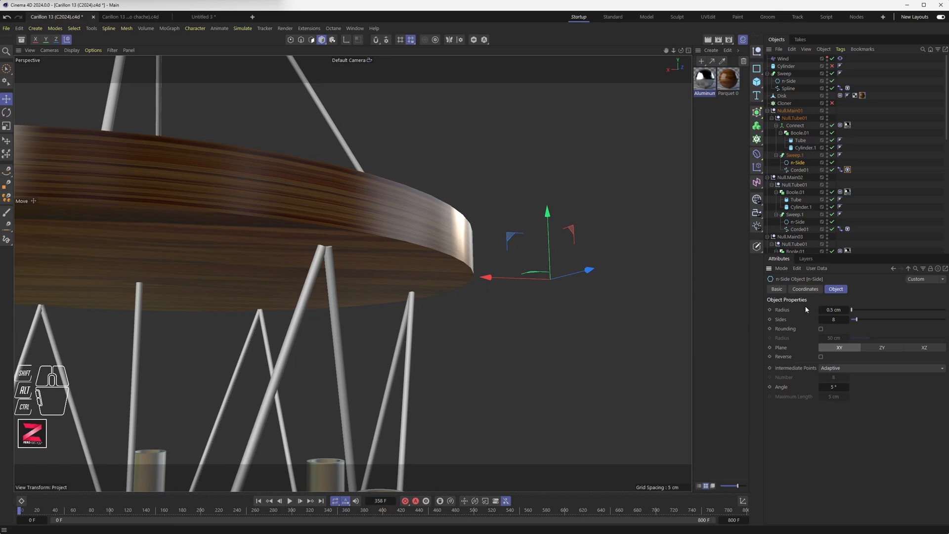
{"action": "left_click", "coordinate": [842, 170]}
{"action": "left_click", "coordinate": [848, 170]}
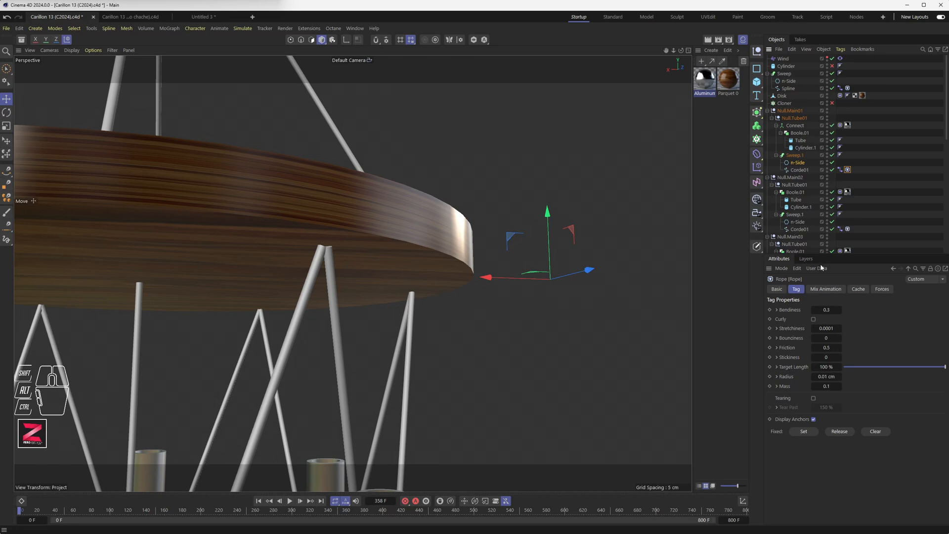
{"action": "left_click", "coordinate": [833, 377]}
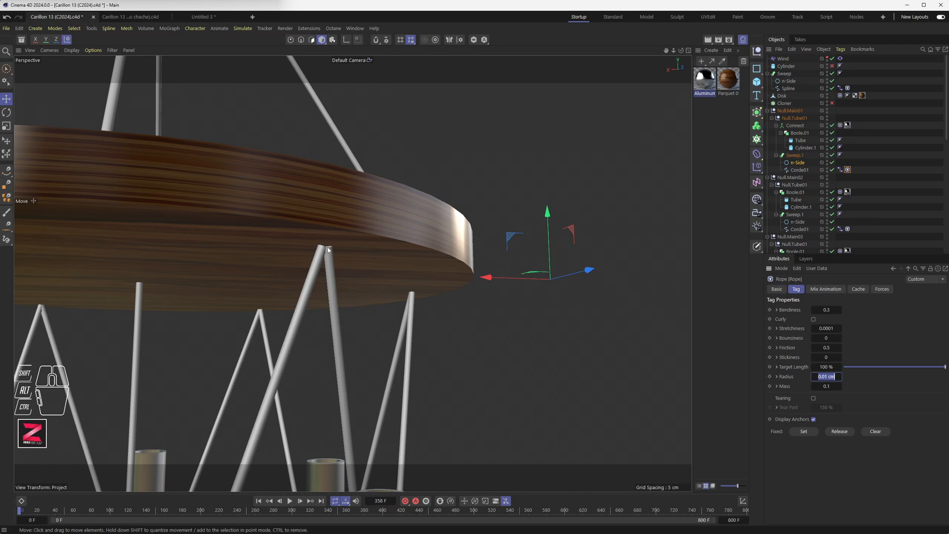
Step: Select the upper Disk and examine its top face where the suspension ropes attach
{"action": "left_click_drag", "start_coordinate": [350, 287], "coordinate": [382, 323], "text": "alt"}
{"action": "scroll", "coordinate": [382, 327], "scroll_direction": "down", "scroll_amount": 4, "text": "alt"}
{"action": "left_click", "coordinate": [377, 292]}
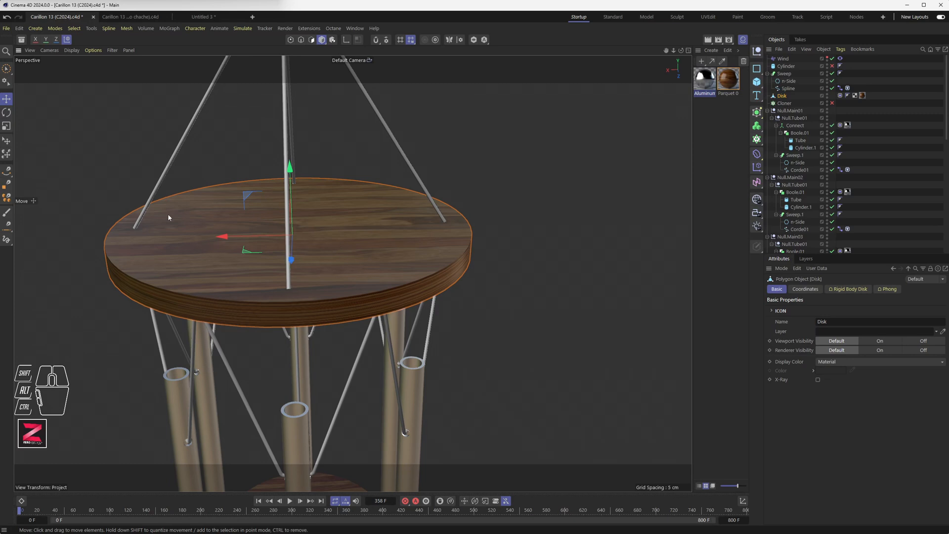
{"action": "left_click_drag", "start_coordinate": [334, 312], "coordinate": [324, 294], "text": "alt"}
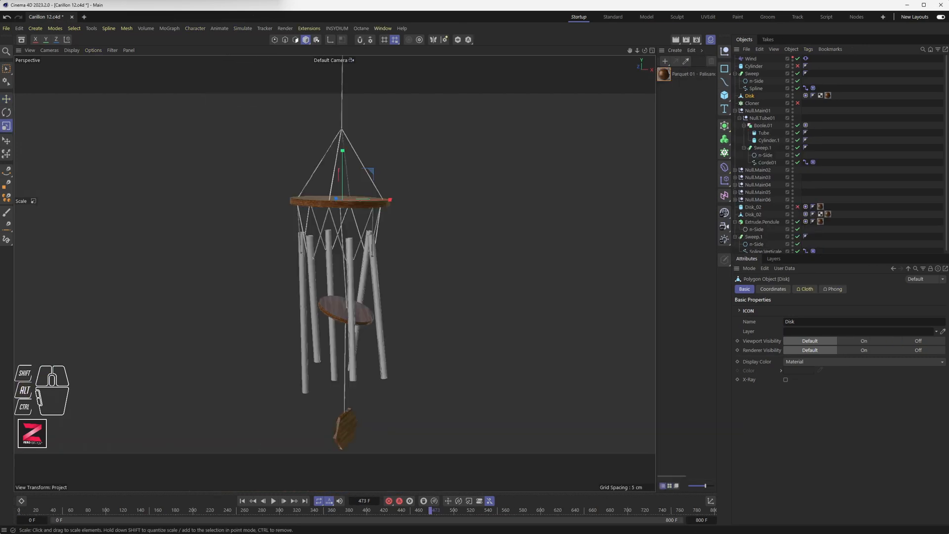
Step: Switch to the Carillon 12 project in Cinema 4D 2023.2.0 and examine its upper disk and the Disk's cloth tag
{"action": "left_click_drag", "start_coordinate": [462, 250], "coordinate": [345, 209], "text": "alt"}
{"action": "scroll", "coordinate": [346, 210], "scroll_direction": "up", "scroll_amount": 10}
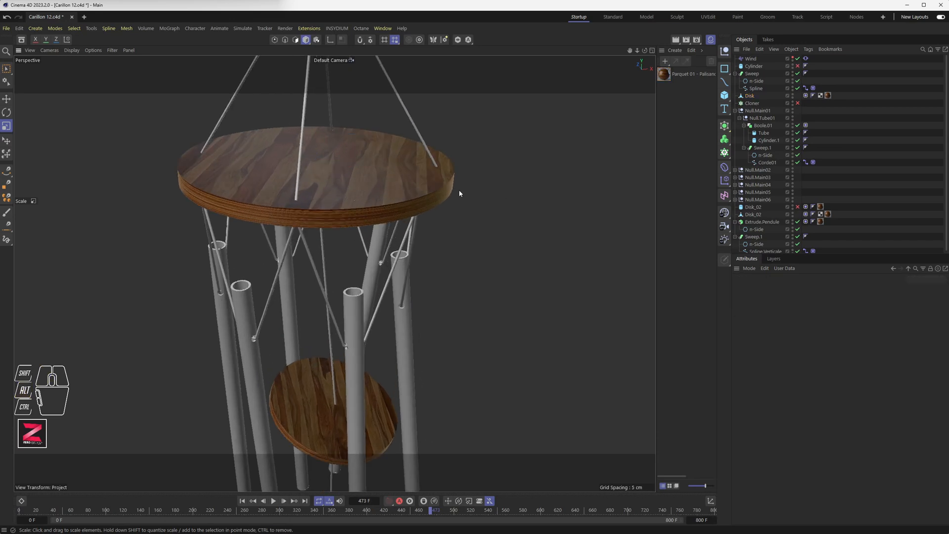
{"action": "left_click", "coordinate": [806, 95]}
{"action": "left_click_drag", "start_coordinate": [309, 193], "coordinate": [348, 143], "text": "alt"}
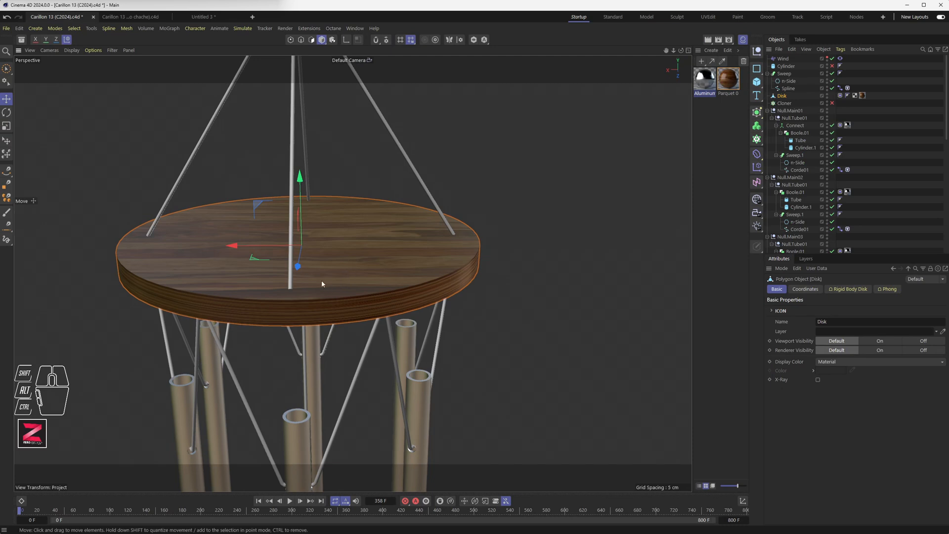
Step: Return to the Carillon 13 project and review the upper Disk's rigid body collision and mass settings, keeping Custom Mass selected
{"action": "mouse_move", "coordinate": [322, 283]}
{"action": "left_mouse_down", "text": "alt"}
{"action": "mouse_move", "coordinate": [332, 275]}
{"action": "mouse_move", "coordinate": [304, 239]}
{"action": "mouse_move", "coordinate": [342, 248]}
{"action": "mouse_move", "coordinate": [342, 268]}
{"action": "mouse_move", "coordinate": [325, 272]}
{"action": "left_mouse_up", "text": "alt"}
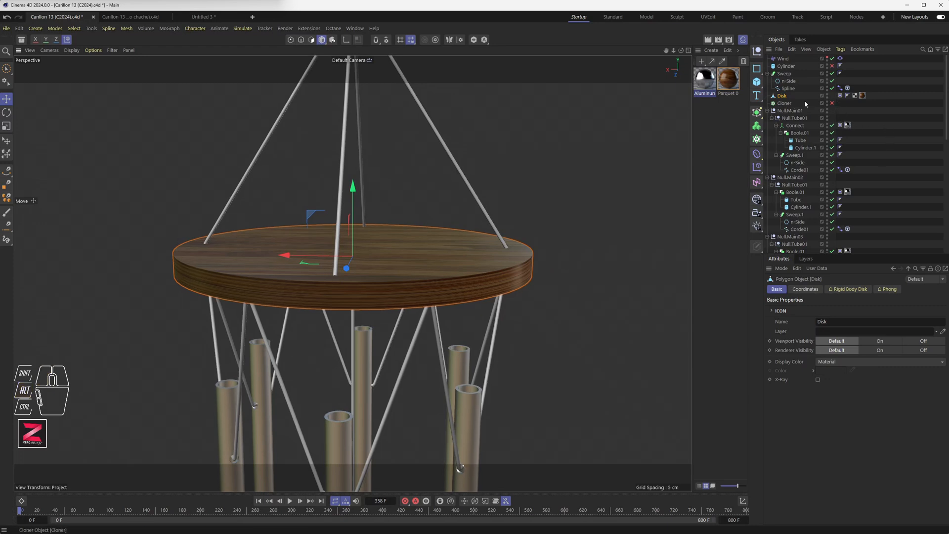
{"action": "left_click", "coordinate": [840, 95]}
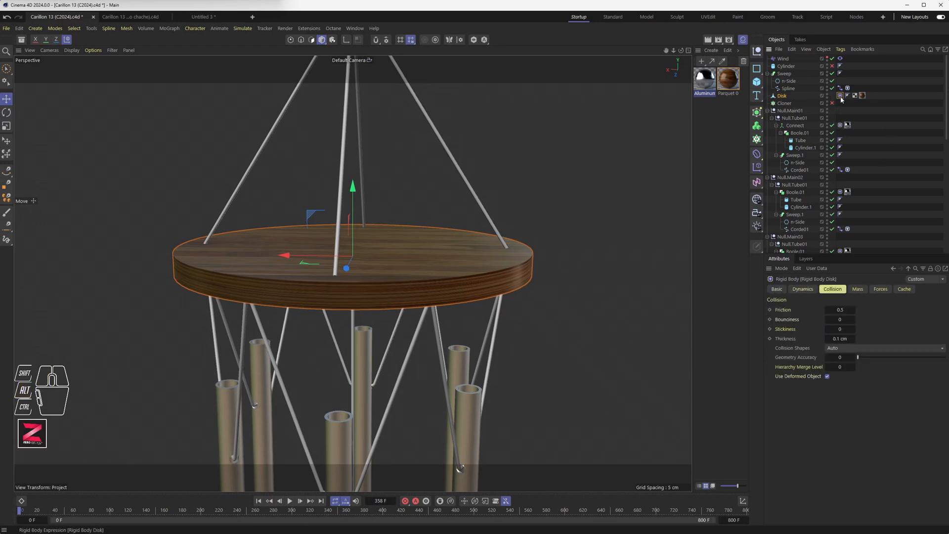
{"action": "left_click", "coordinate": [814, 290]}
{"action": "left_click", "coordinate": [832, 290]}
{"action": "left_click", "coordinate": [858, 290]}
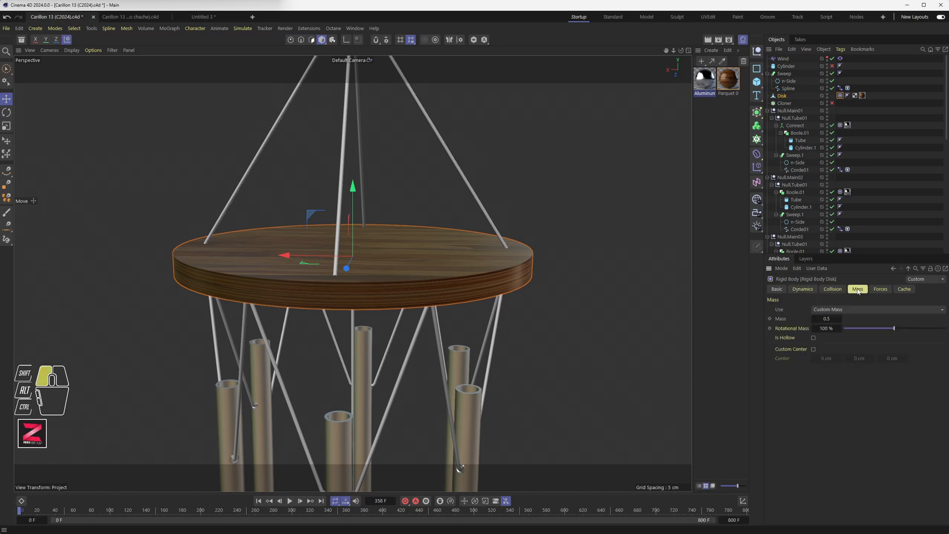
{"action": "left_click", "coordinate": [830, 310]}
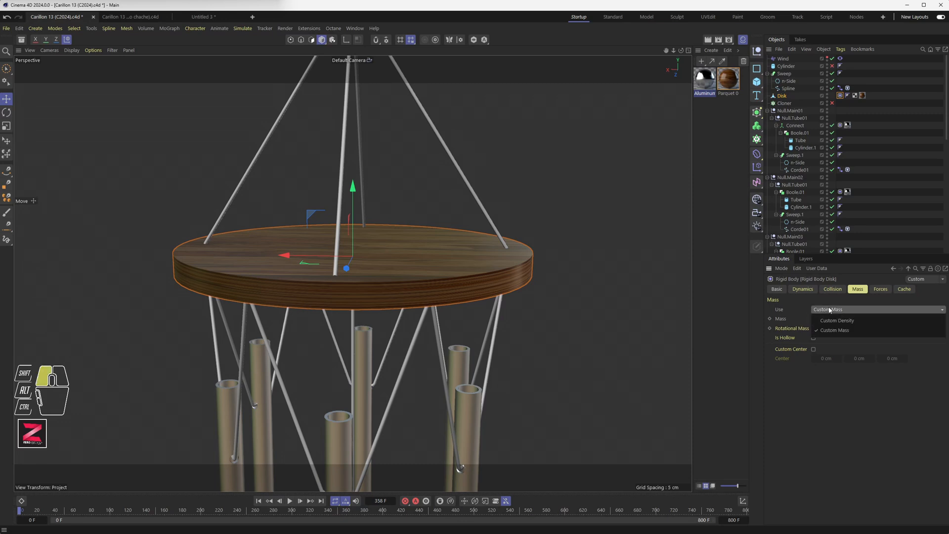
{"action": "left_click", "coordinate": [851, 334]}
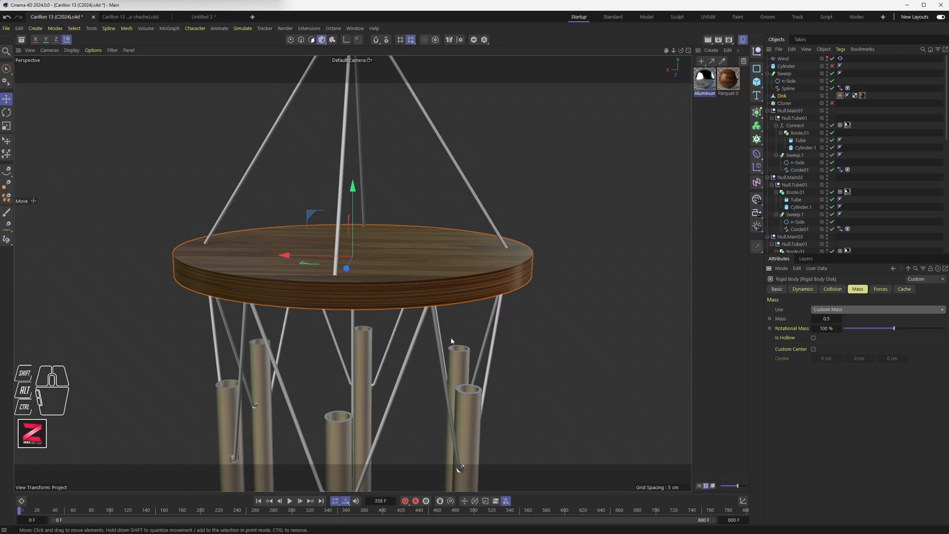
Step: Select the Null.Main06 tube and review its rigid body mass settings, keeping Custom Density selected
{"action": "left_click", "coordinate": [474, 402]}
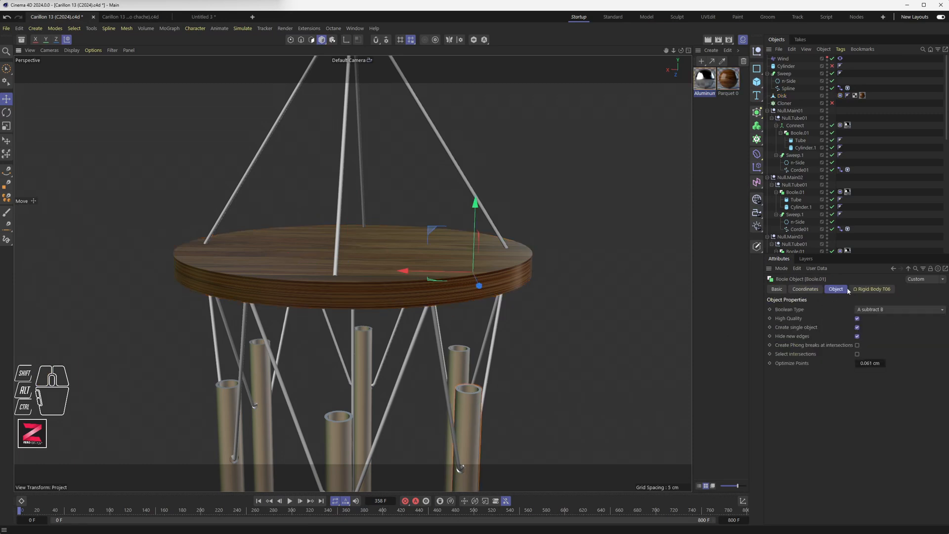
{"action": "scroll", "coordinate": [857, 236], "scroll_direction": "down", "scroll_amount": 10}
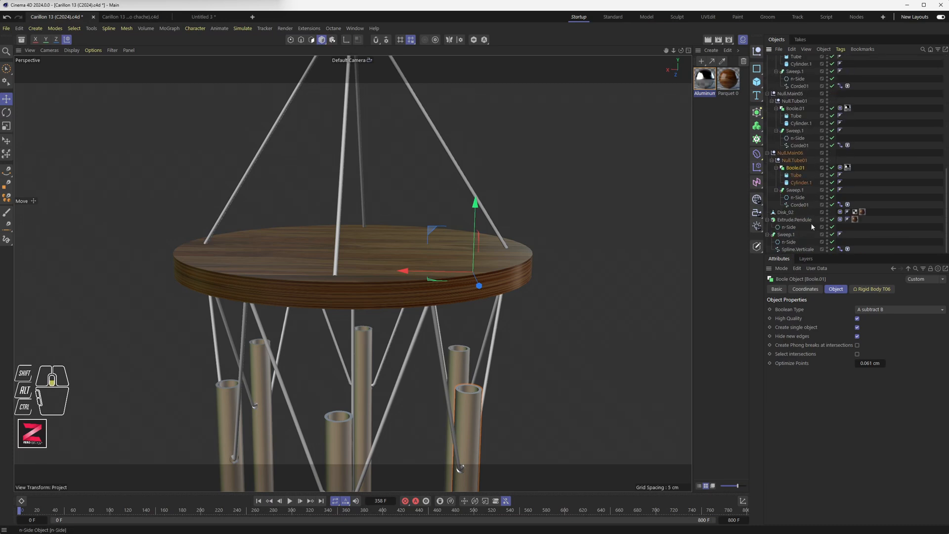
{"action": "left_click", "coordinate": [872, 289]}
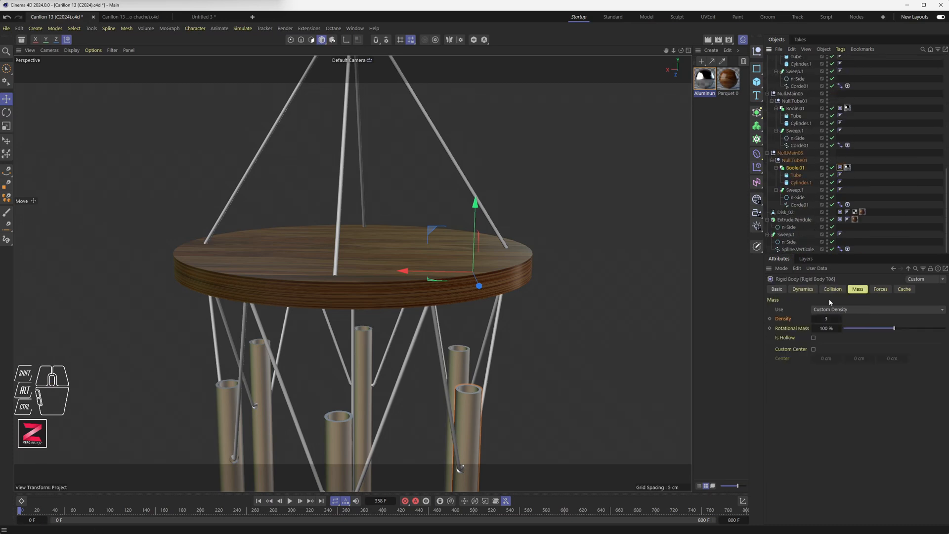
{"action": "left_click", "coordinate": [851, 310]}
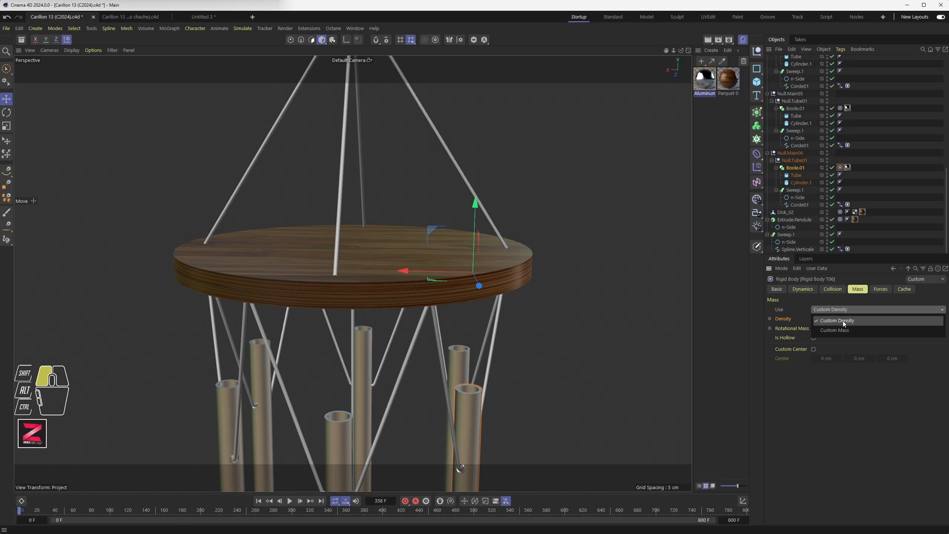
{"action": "left_click", "coordinate": [844, 322]}
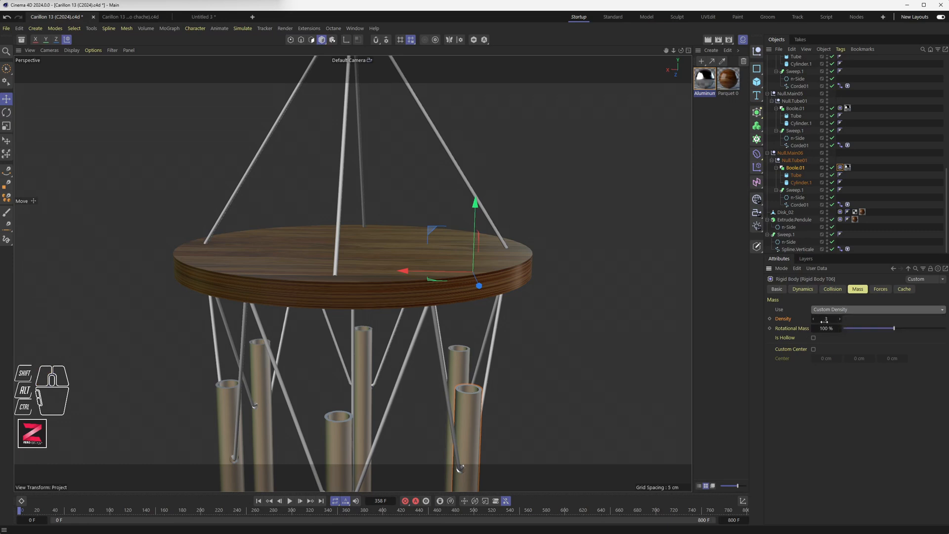
Step: Check the density settings in the rigid body tags of the Null.Main05 tube and Extrude.Pendule
{"action": "left_click", "coordinate": [841, 109]}
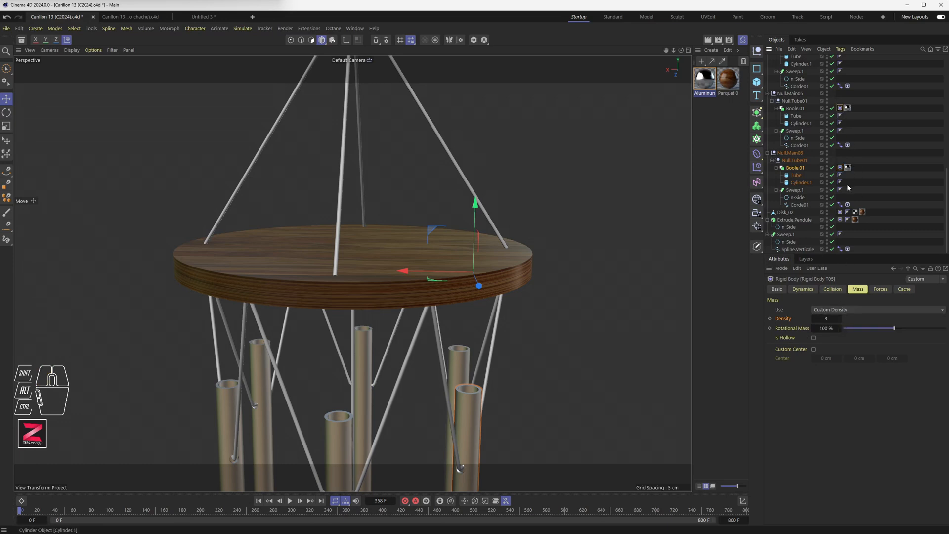
{"action": "left_click", "coordinate": [841, 220]}
{"action": "scroll", "coordinate": [407, 341], "scroll_direction": "down", "scroll_amount": 2}
{"action": "middle_click_drag", "start_coordinate": [407, 341], "coordinate": [421, 457], "text": "alt"}
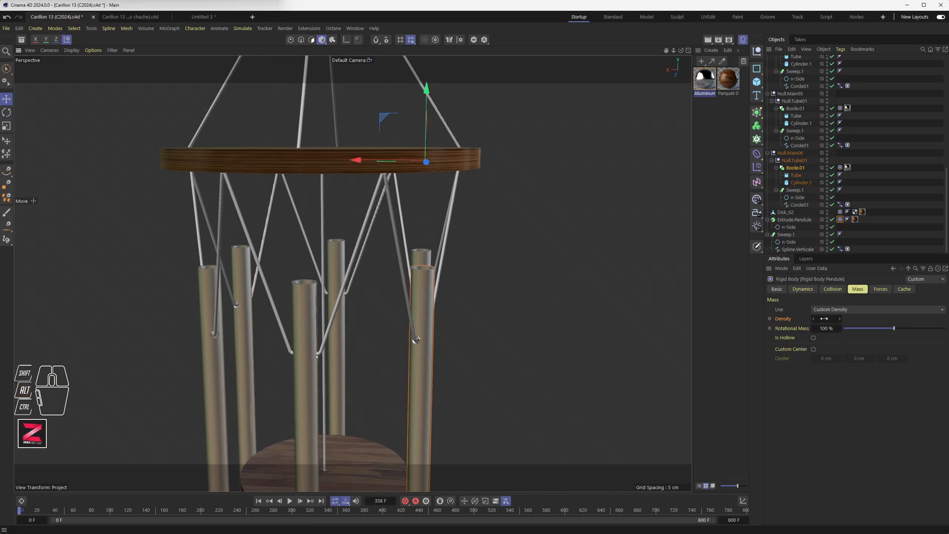
Step: Select the upper Disk and compare the custom mass in its rigid body tag with the tubes' density
{"action": "scroll", "coordinate": [818, 173], "scroll_direction": "up", "scroll_amount": 10}
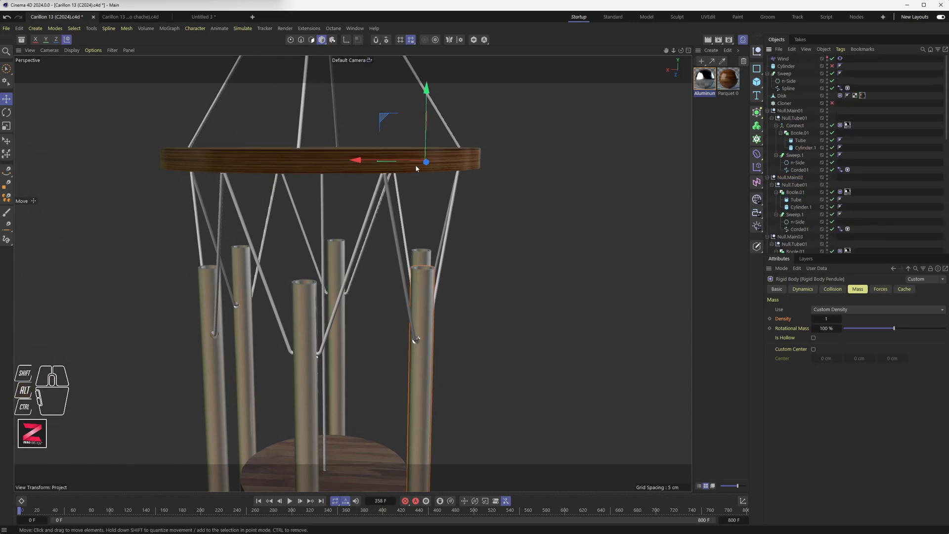
{"action": "left_click", "coordinate": [342, 159]}
{"action": "left_click_drag", "start_coordinate": [342, 157], "coordinate": [543, 250], "text": "alt"}
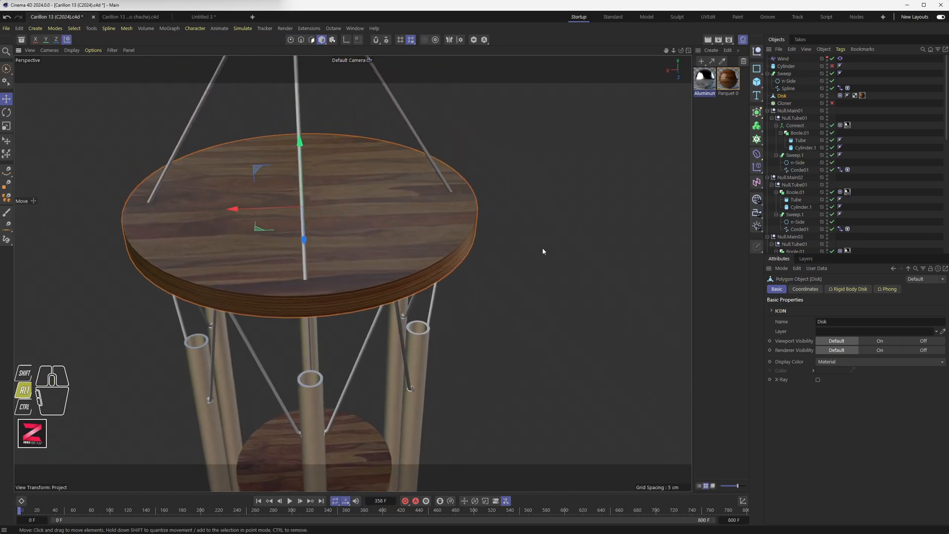
{"action": "left_click", "coordinate": [840, 95]}
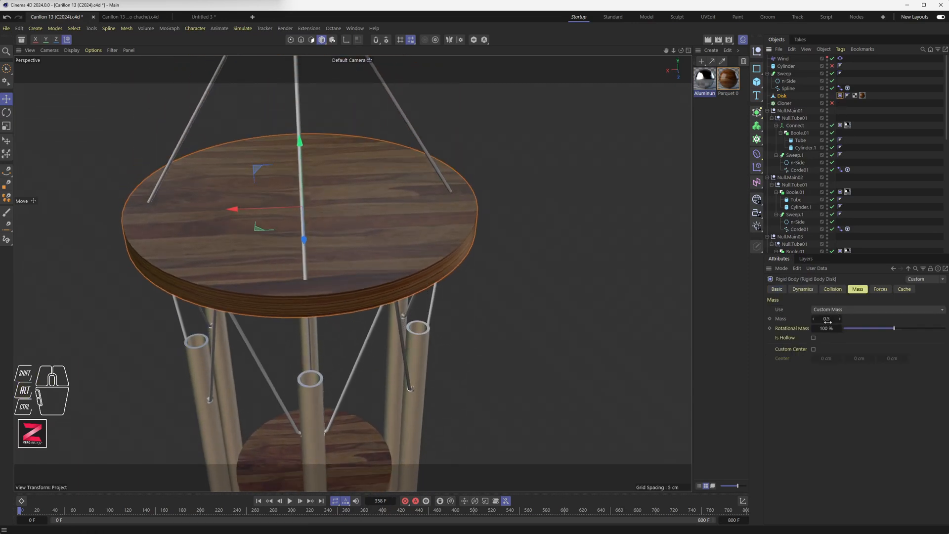
Step: Play the wind chime simulation from the start, watch the whole model from several angles, and stop it at frame 740
{"action": "left_click_drag", "start_coordinate": [611, 312], "coordinate": [509, 300], "text": "alt"}
{"action": "mouse_move", "coordinate": [429, 289]}
{"action": "left_mouse_down", "text": "alt"}
{"action": "mouse_move", "coordinate": [410, 263]}
{"action": "mouse_move", "coordinate": [438, 278]}
{"action": "mouse_move", "coordinate": [428, 289]}
{"action": "left_mouse_up", "text": "alt"}
{"action": "scroll", "coordinate": [413, 362], "scroll_direction": "down", "scroll_amount": 3}
{"action": "key", "text": "F8"}
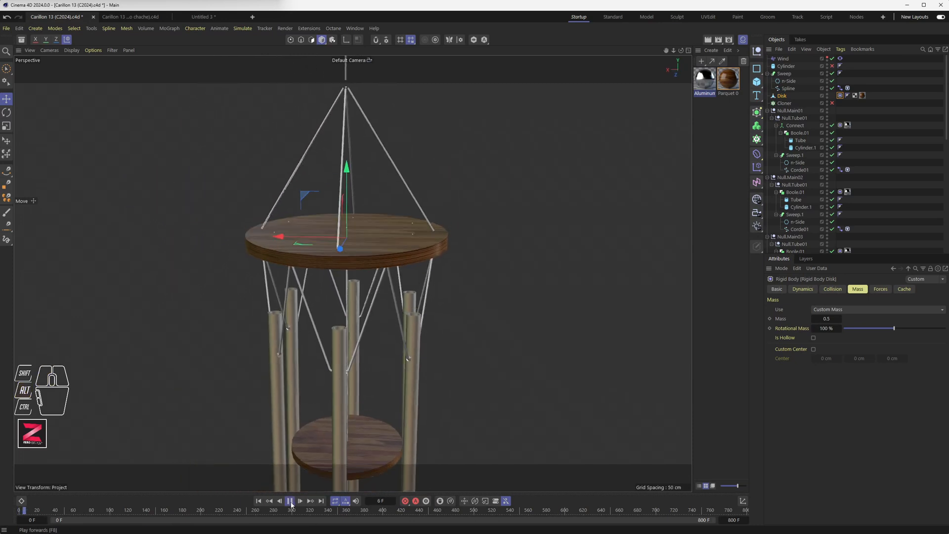
{"action": "scroll", "coordinate": [356, 377], "scroll_direction": "down", "scroll_amount": 4}
{"action": "middle_click_drag", "start_coordinate": [389, 383], "coordinate": [326, 304], "text": "alt"}
{"action": "middle_click_drag", "start_coordinate": [449, 381], "coordinate": [395, 356], "text": "alt"}
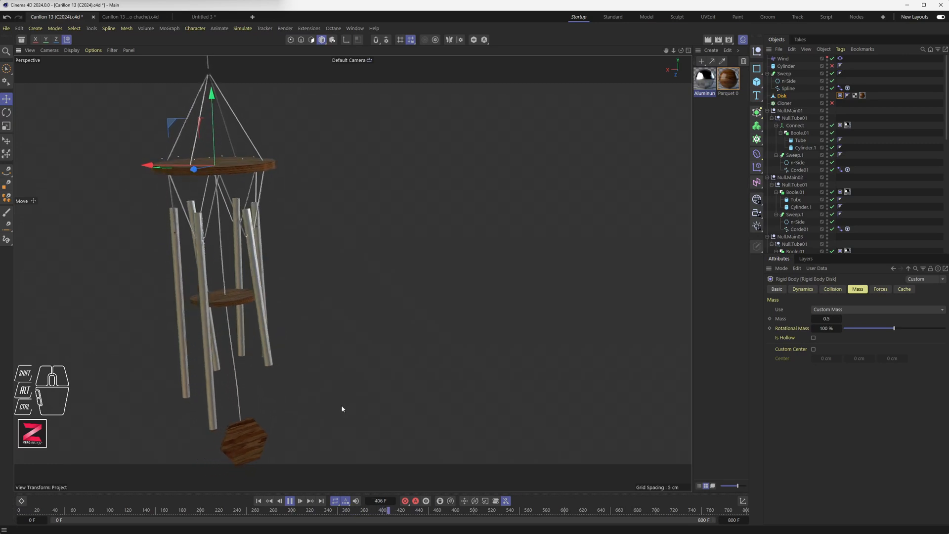
{"action": "left_click_drag", "start_coordinate": [333, 399], "coordinate": [240, 369], "text": "alt"}
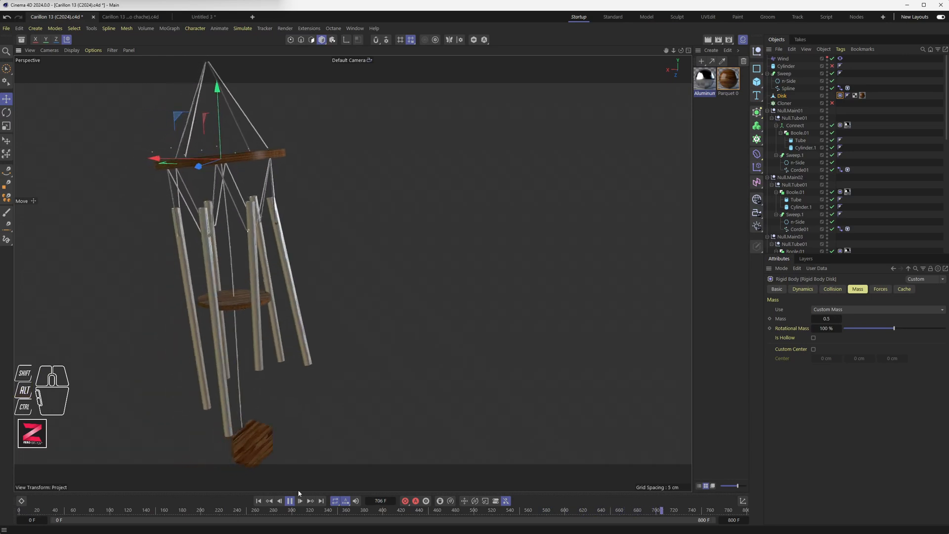
{"action": "left_click", "coordinate": [290, 501]}
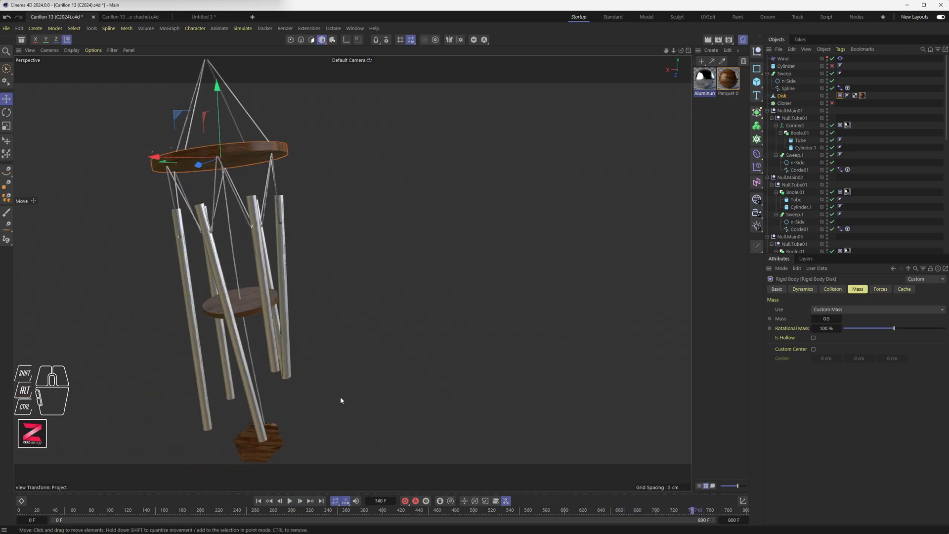
Step: Compare the project's simulation Substeps and Iterations between Carillon 12 in Cinema 4D 2023 and Carillon 13 in Cinema 4D 2024
{"action": "key", "text": "ctrl"}
{"action": "key", "text": "ctrl+d"}
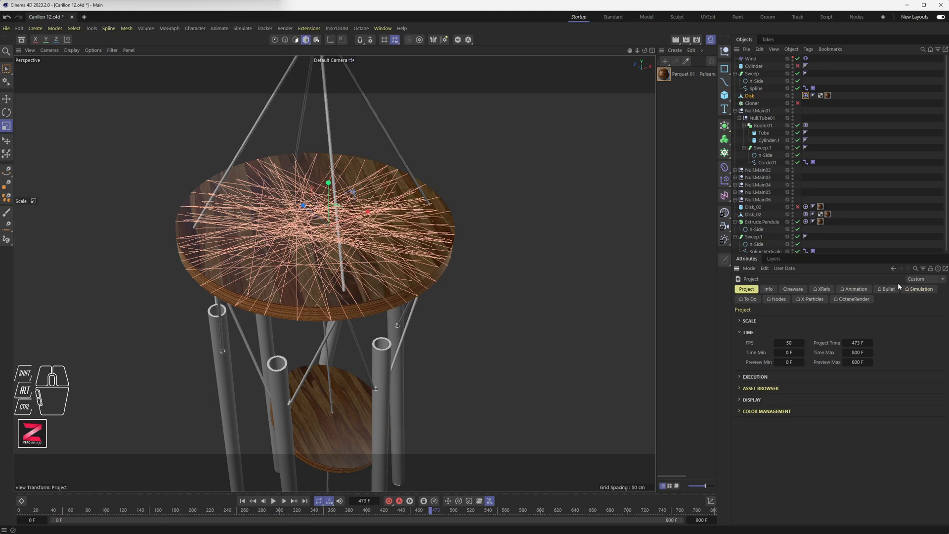
{"action": "left_click", "coordinate": [921, 289]}
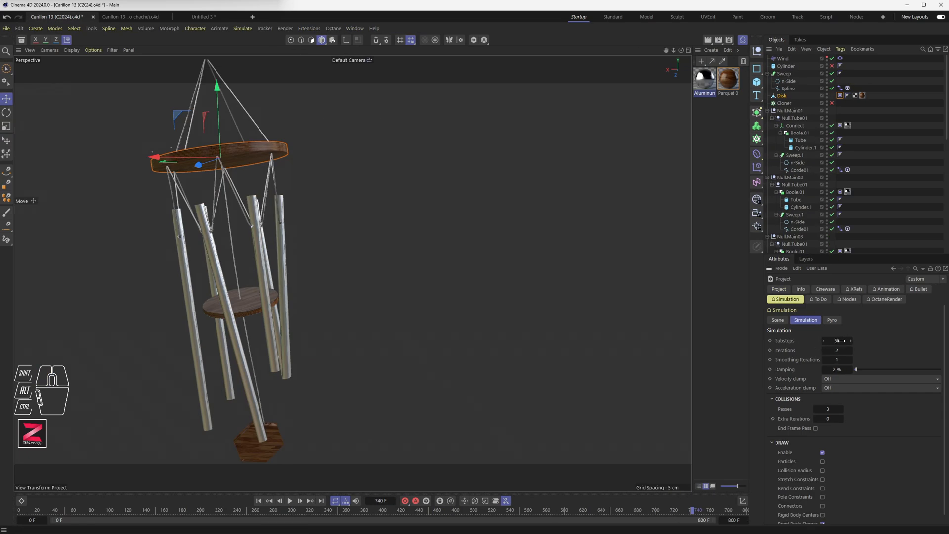
{"action": "left_click_drag", "start_coordinate": [840, 350], "coordinate": [838, 351]}
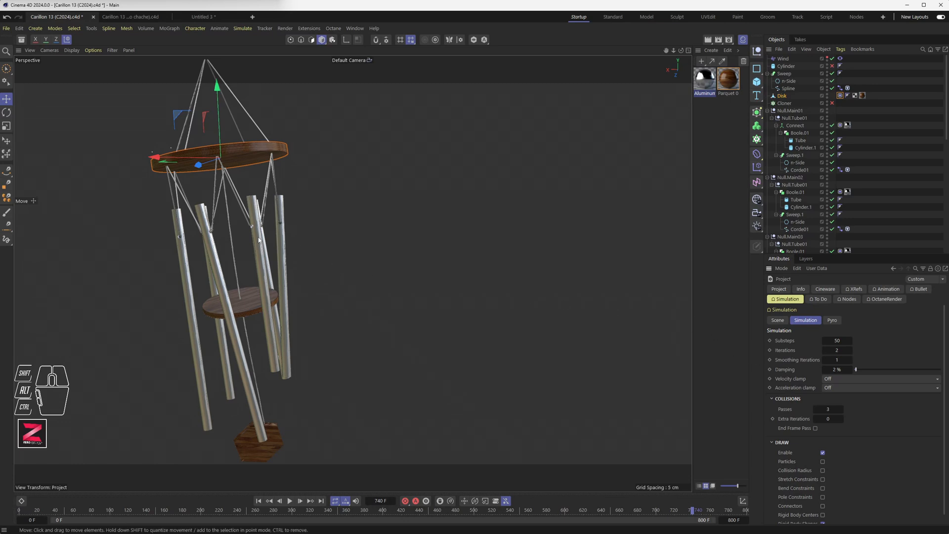
Step: Replay the simulation from the first frame and examine close up how the ropes pass through the tubes' holes
{"action": "left_click", "coordinate": [258, 501]}
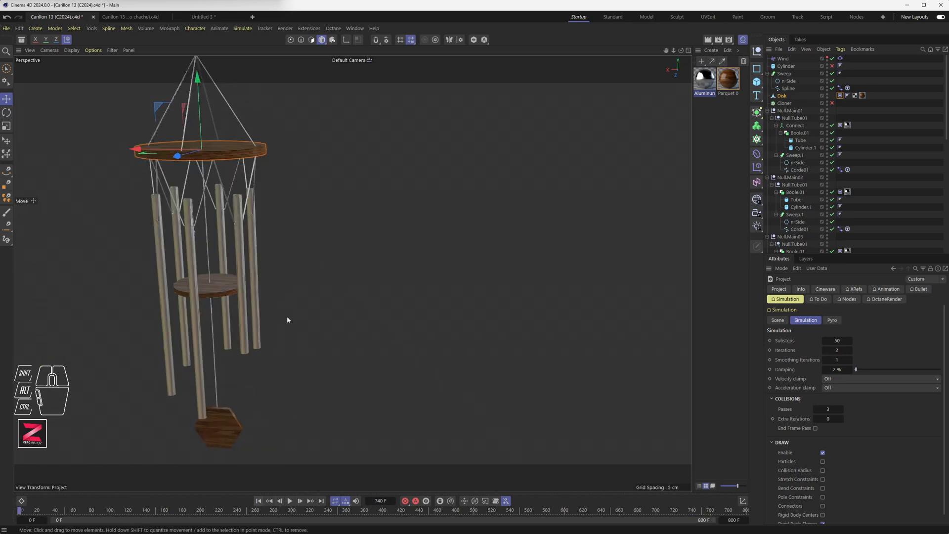
{"action": "scroll", "coordinate": [249, 231], "scroll_direction": "up", "scroll_amount": 8}
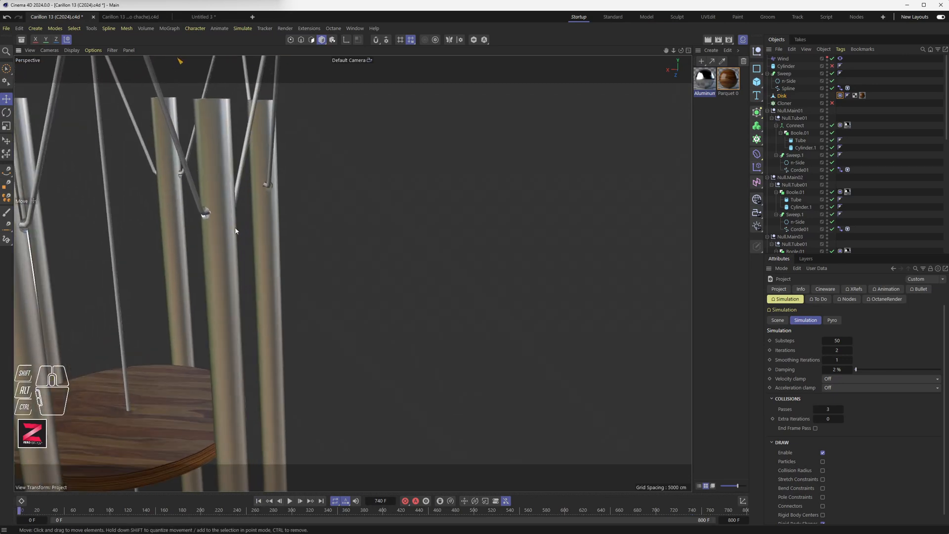
{"action": "middle_click_drag", "start_coordinate": [255, 261], "coordinate": [445, 288], "text": "alt"}
{"action": "scroll", "coordinate": [290, 275], "scroll_direction": "up", "scroll_amount": 7, "text": "alt"}
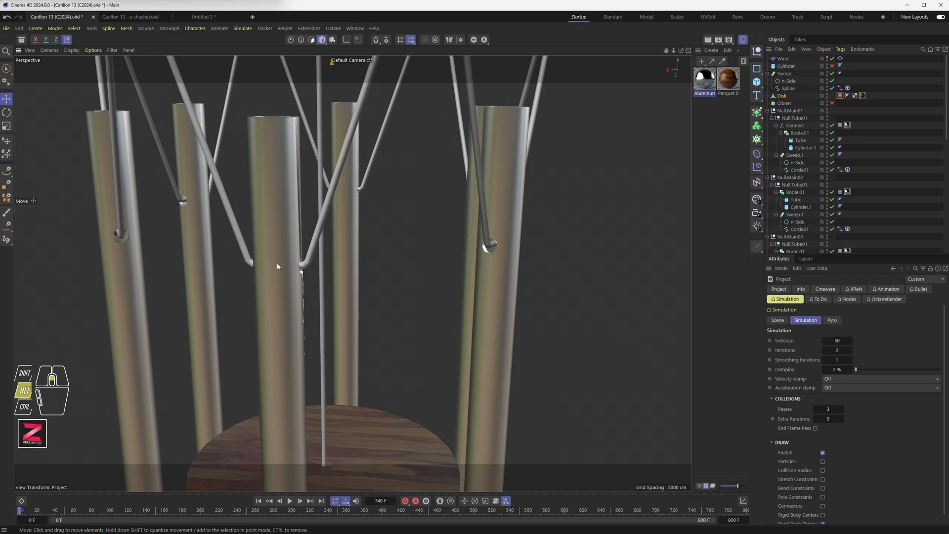
{"action": "mouse_move", "coordinate": [292, 275]}
{"action": "left_mouse_down", "text": "alt"}
{"action": "mouse_move", "coordinate": [264, 277]}
{"action": "mouse_move", "coordinate": [197, 248]}
{"action": "mouse_move", "coordinate": [187, 256]}
{"action": "mouse_move", "coordinate": [274, 278]}
{"action": "left_mouse_up", "text": "alt"}
{"action": "left_click", "coordinate": [290, 501]}
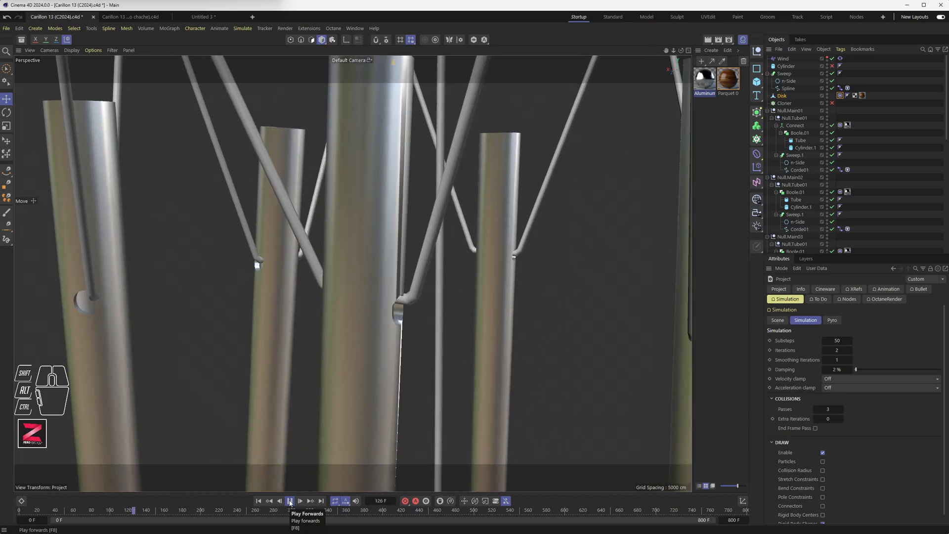
{"action": "left_click_drag", "start_coordinate": [383, 316], "coordinate": [394, 354], "text": "alt"}
Step: Select the first tube's Connect object, check its rigid body density, and review the project's simulation settings and Draw options
{"action": "left_click", "coordinate": [395, 285]}
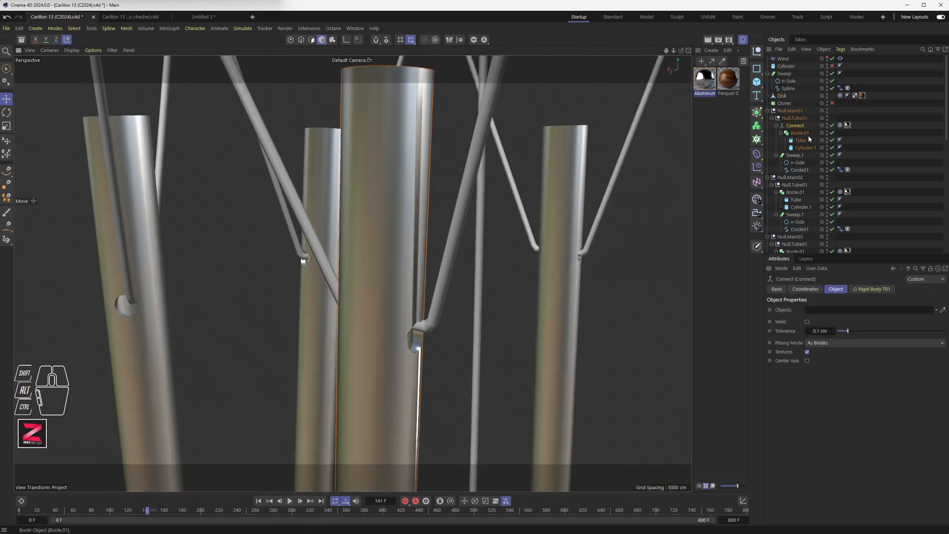
{"action": "left_click", "coordinate": [840, 126]}
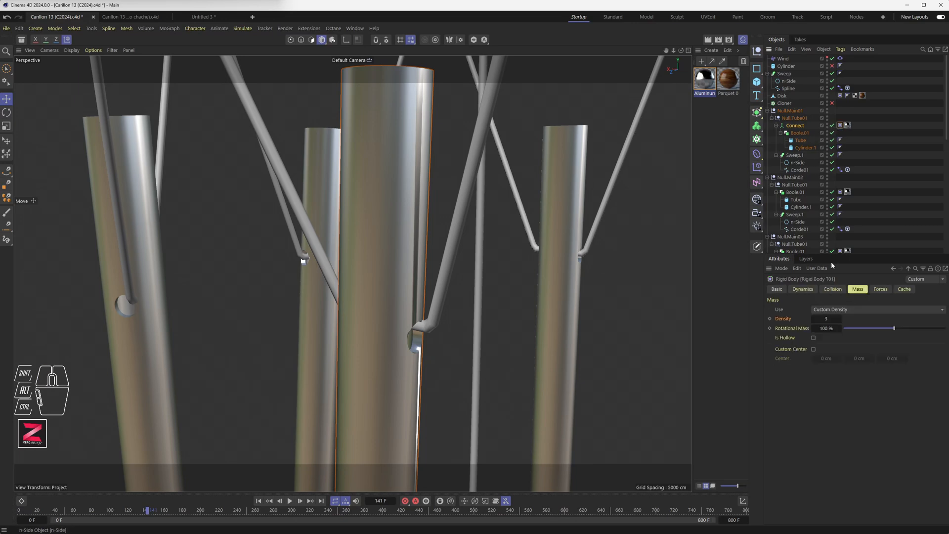
{"action": "key", "text": "ctrl+d"}
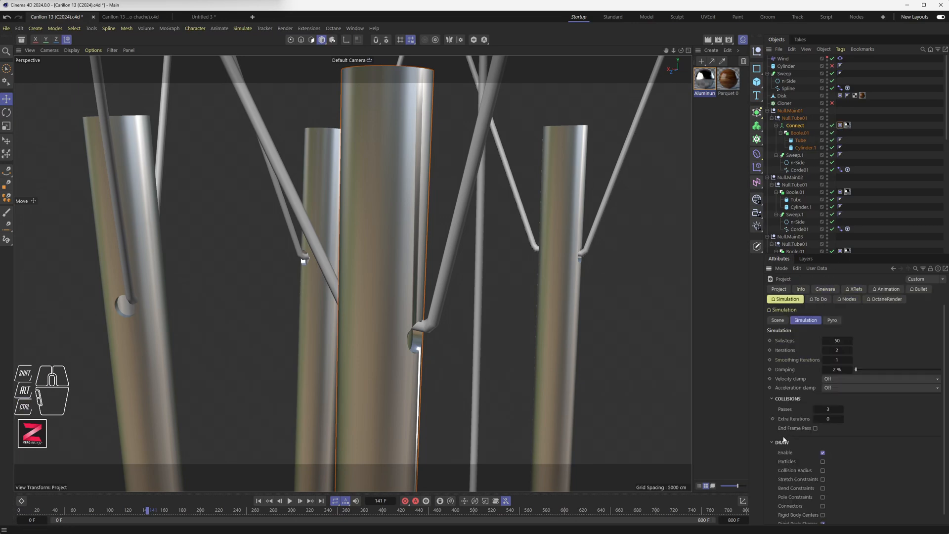
{"action": "scroll", "coordinate": [805, 454], "scroll_direction": "down", "scroll_amount": 1}
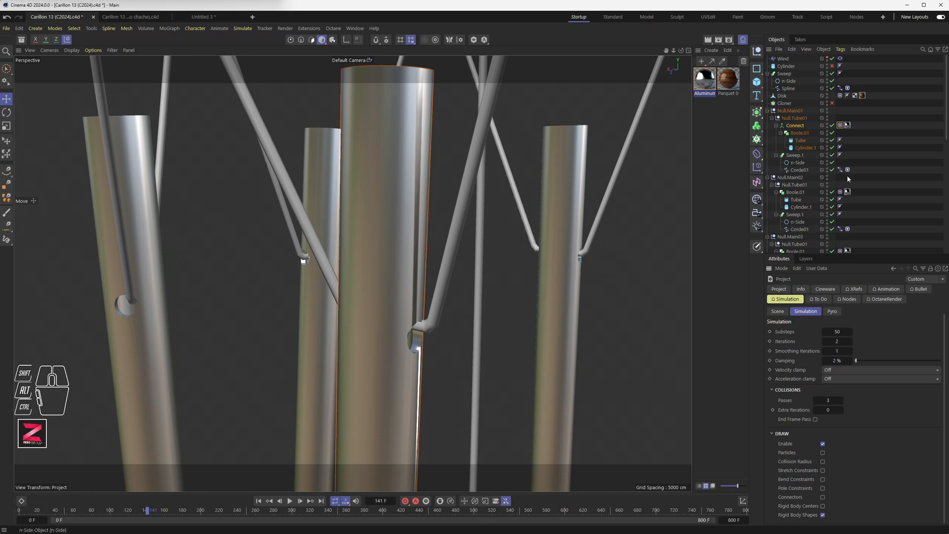
Step: Switch to the uncached Carillon 13 project, run the simulation to frame 8, and examine the rigid body shapes drawn around the tube holes
{"action": "left_click", "coordinate": [131, 17]}
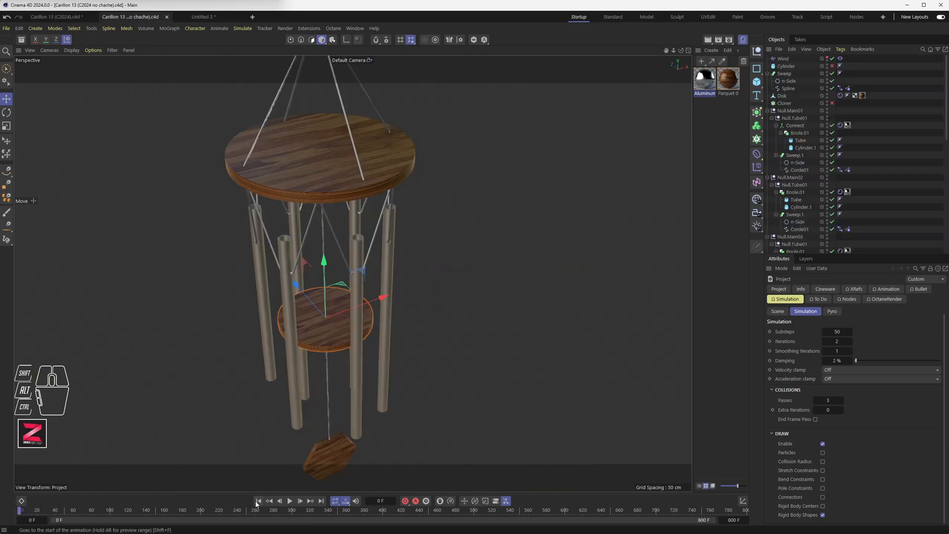
{"action": "left_click", "coordinate": [300, 502]}
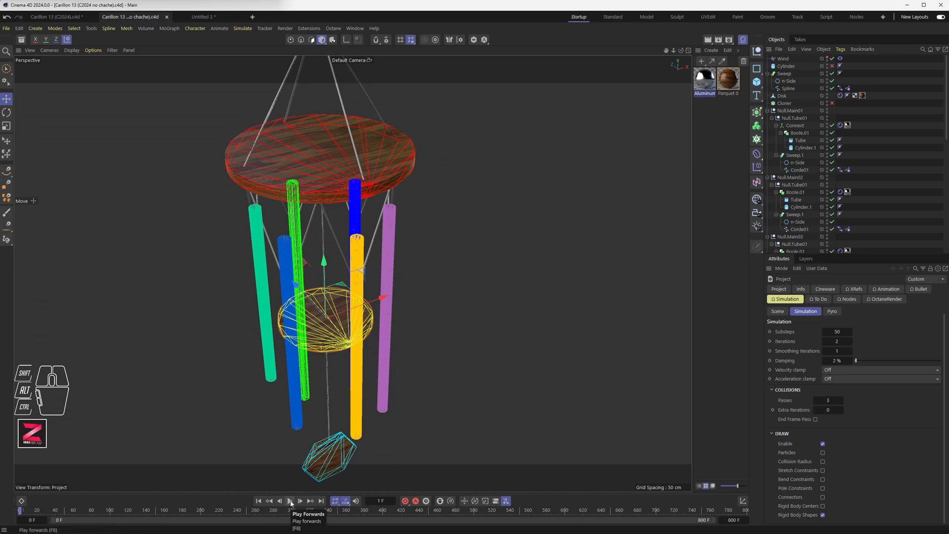
{"action": "left_click", "coordinate": [290, 502]}
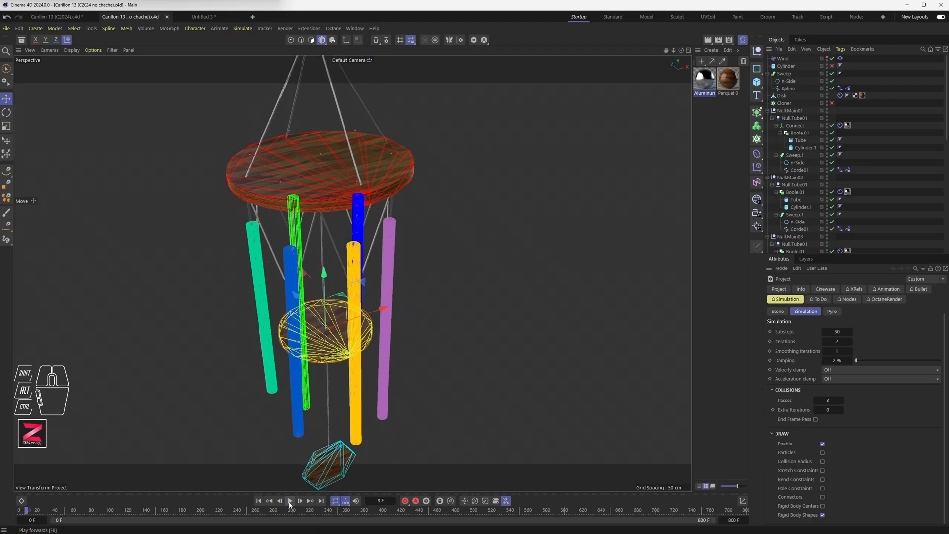
{"action": "scroll", "coordinate": [341, 338], "scroll_direction": "up", "scroll_amount": 6, "text": "alt"}
{"action": "left_click_drag", "start_coordinate": [383, 262], "coordinate": [349, 324], "text": "alt"}
{"action": "scroll", "coordinate": [356, 315], "scroll_direction": "up", "scroll_amount": 3, "text": "alt"}
{"action": "middle_click_drag", "start_coordinate": [358, 314], "coordinate": [340, 333], "text": "alt"}
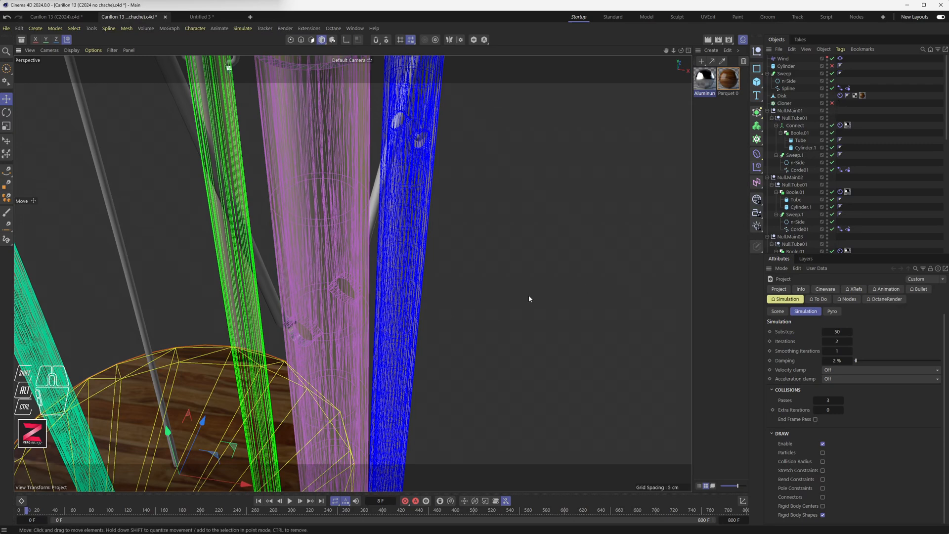
Step: Select the Null.Main03 tube, review its rigid body Collision Shapes options while keeping Triangle Mesh, and deselect the tube
{"action": "left_click", "coordinate": [316, 302]}
{"action": "scroll", "coordinate": [834, 200], "scroll_direction": "down", "scroll_amount": 2}
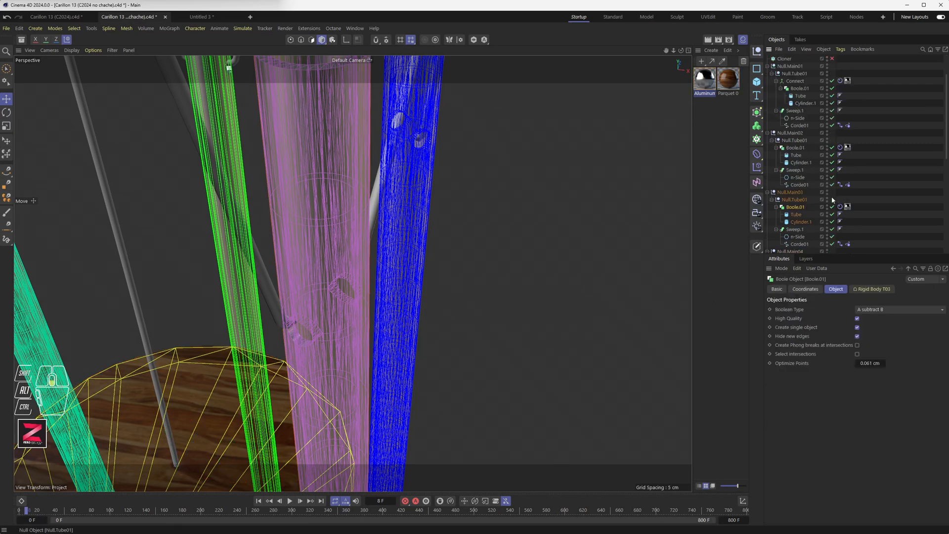
{"action": "left_click", "coordinate": [840, 207]}
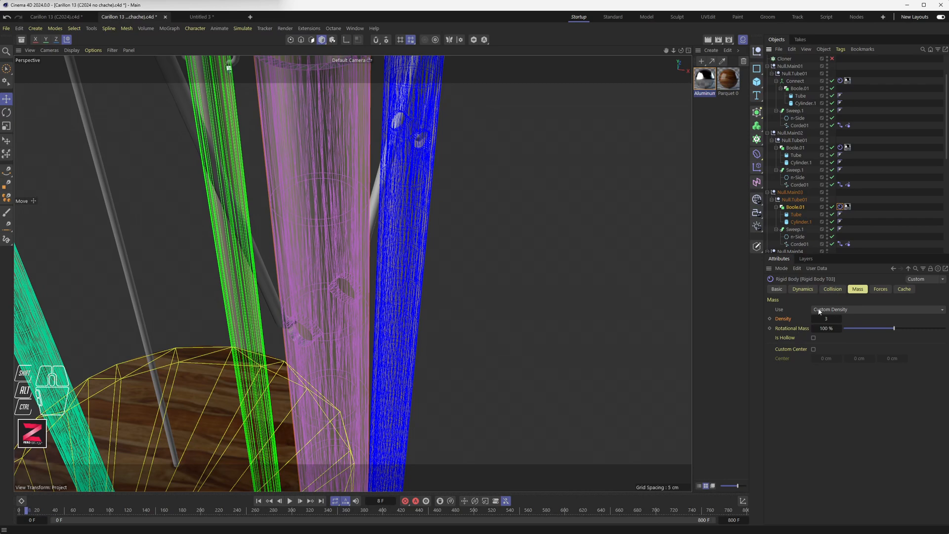
{"action": "left_click", "coordinate": [833, 289]}
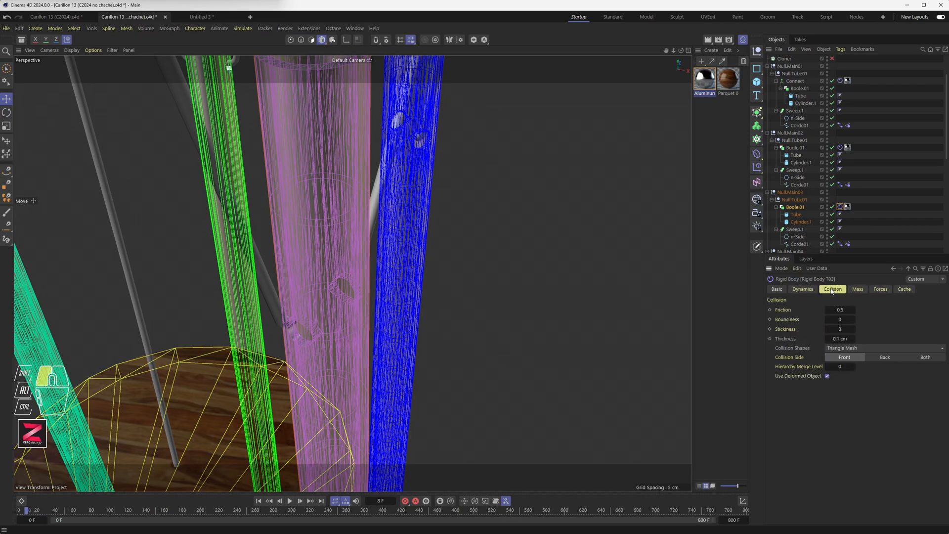
{"action": "left_click", "coordinate": [843, 349]}
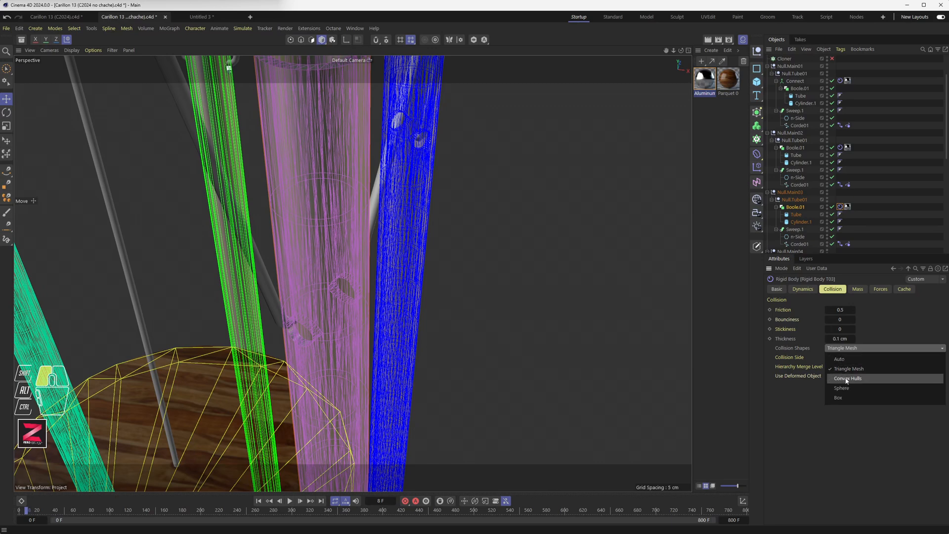
{"action": "left_click", "coordinate": [488, 327]}
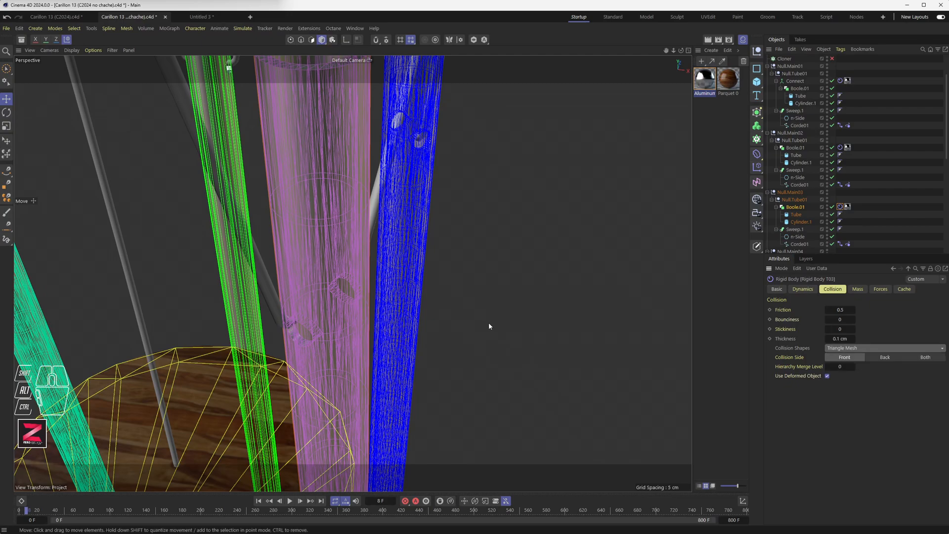
{"action": "left_click_drag", "start_coordinate": [487, 324], "coordinate": [467, 327], "text": "alt"}
{"action": "left_click", "coordinate": [489, 324]}
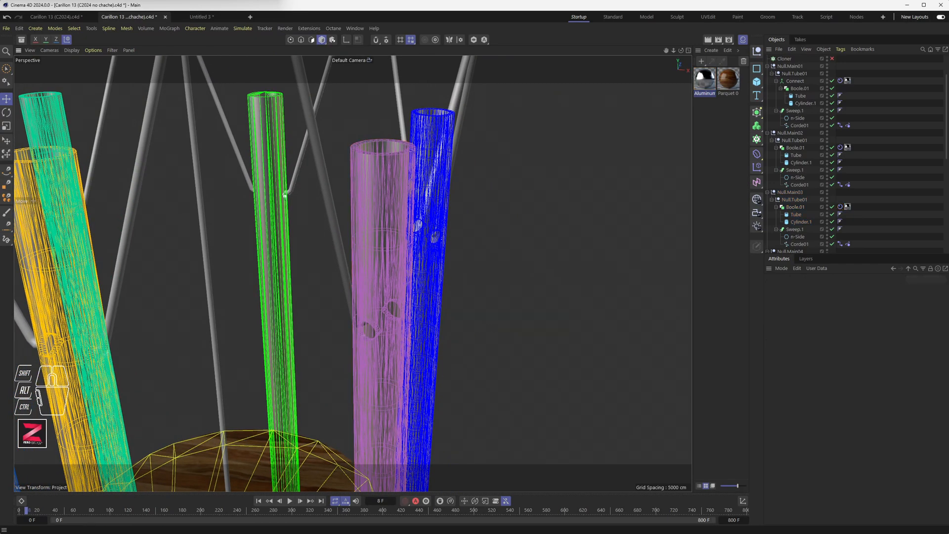
Step: Return the uncached Carillon 13 simulation to its first frame, and do the same for Carillon 12 in Cinema 4D 2023
{"action": "left_click", "coordinate": [259, 500]}
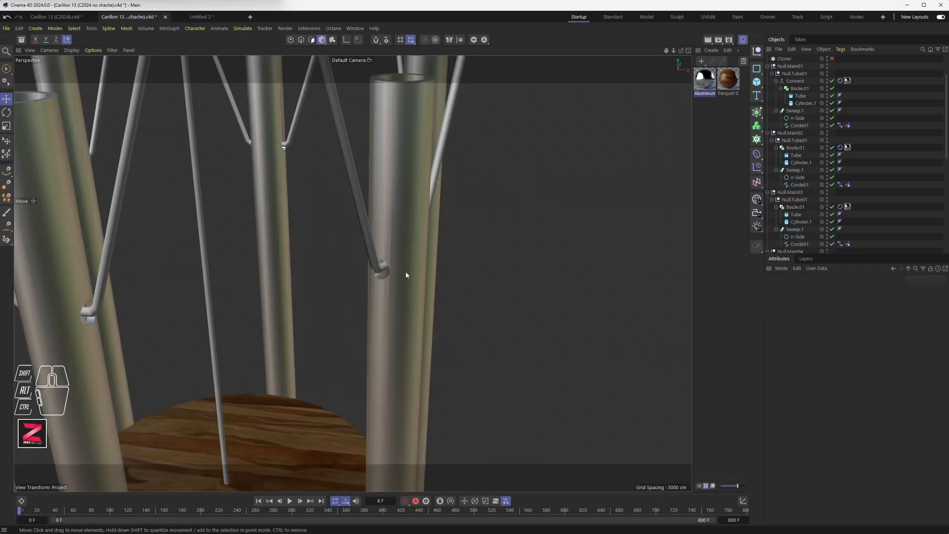
{"action": "scroll", "coordinate": [406, 271], "scroll_direction": "up", "scroll_amount": 5}
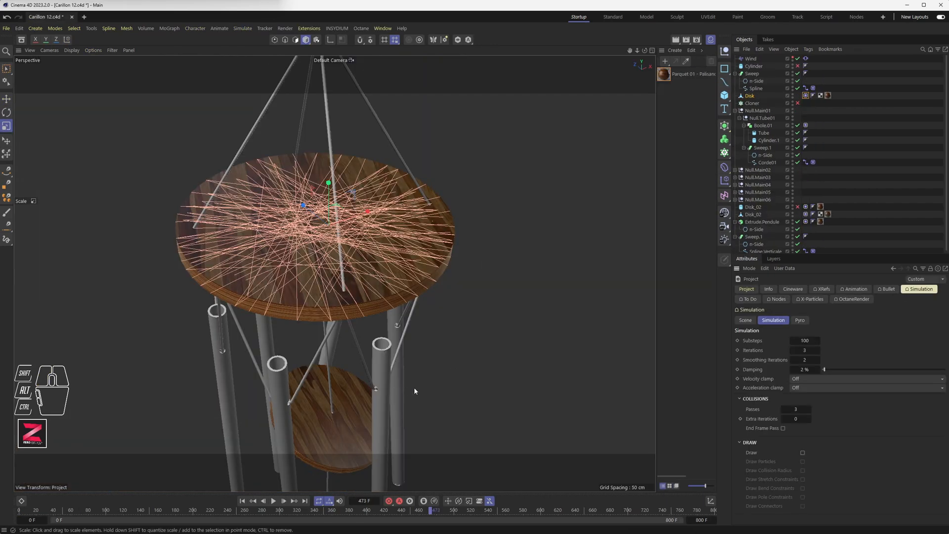
{"action": "scroll", "coordinate": [415, 388], "scroll_direction": "up", "scroll_amount": 1}
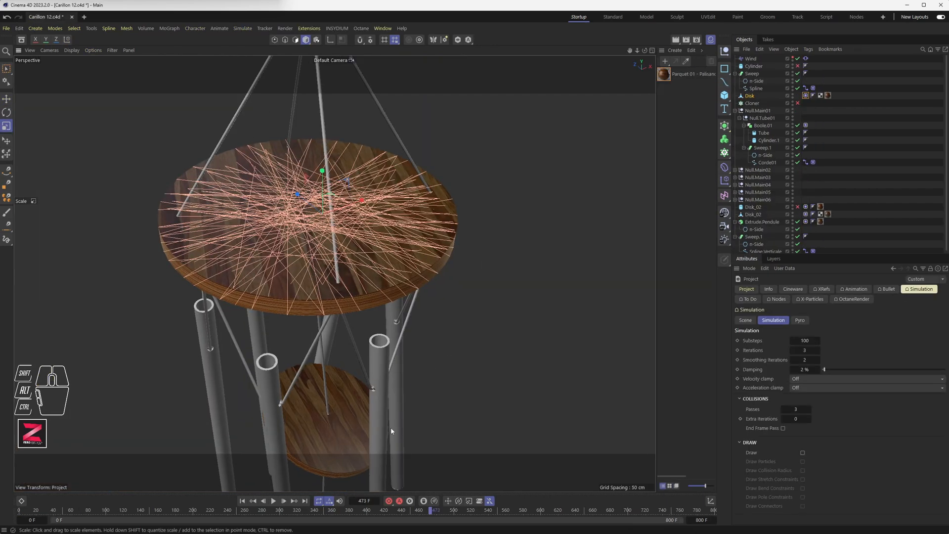
{"action": "left_click", "coordinate": [242, 501]}
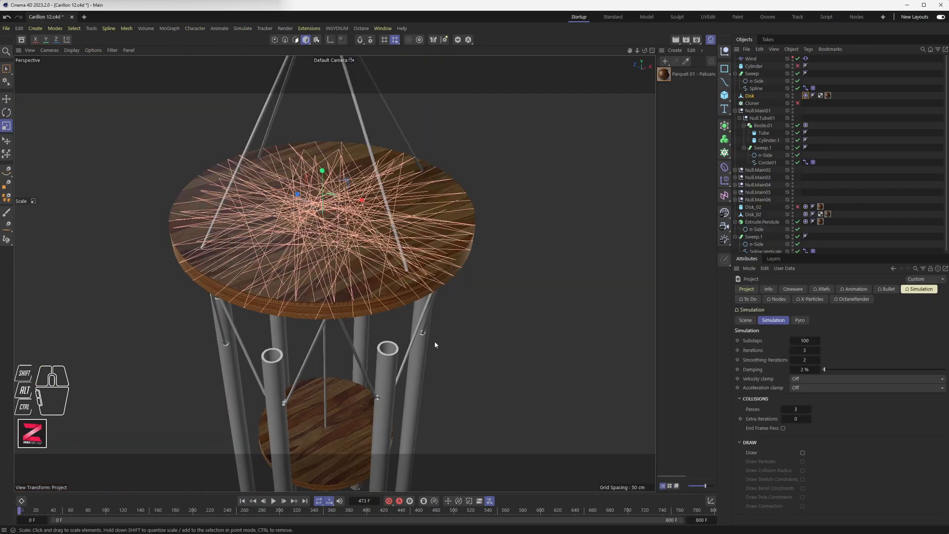
Step: Select a tube's rope in Carillon 12 using Brush Selection, expand its Null.Main04 hierarchy and select the Corde01 spline
{"action": "left_click", "coordinate": [408, 357]}
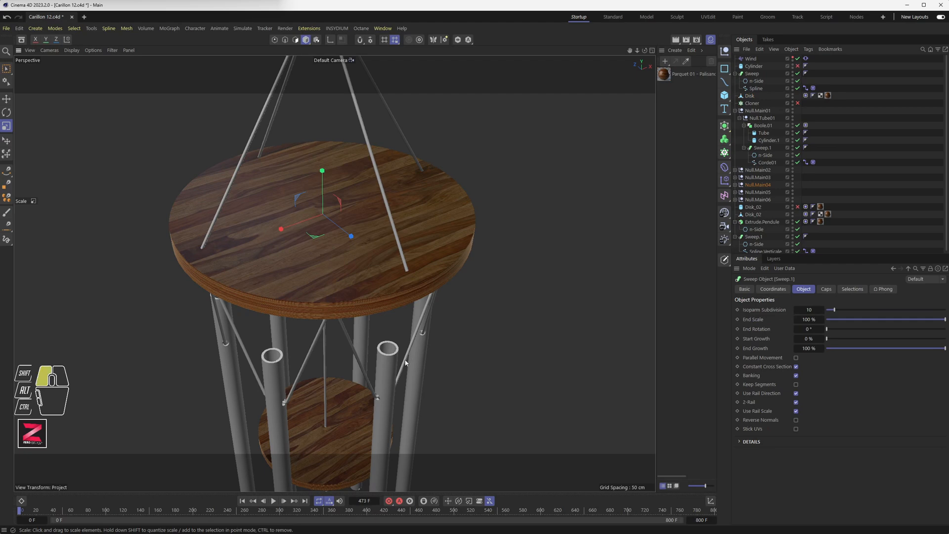
{"action": "left_click_drag", "start_coordinate": [7, 68], "coordinate": [35, 81]}
{"action": "left_click", "coordinate": [405, 364]}
{"action": "left_click_drag", "start_coordinate": [405, 364], "coordinate": [432, 348], "text": "alt"}
{"action": "left_click", "coordinate": [403, 389]}
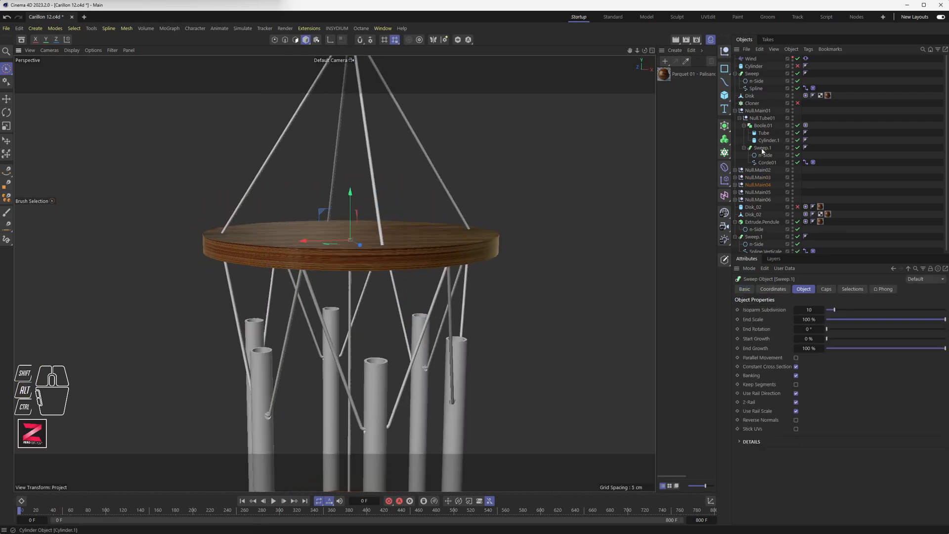
{"action": "scroll", "coordinate": [788, 177], "scroll_direction": "down", "scroll_amount": 1}
{"action": "left_click", "coordinate": [735, 183]}
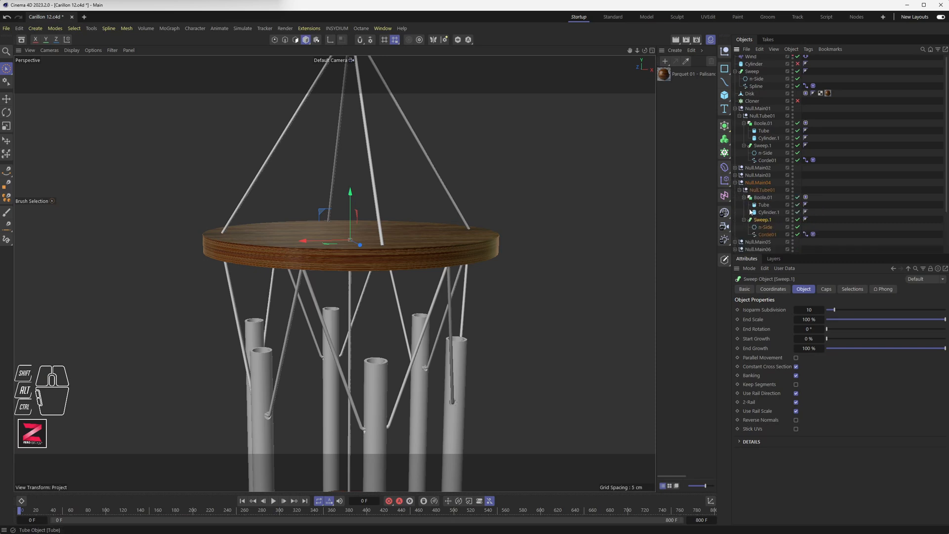
{"action": "left_click", "coordinate": [773, 235]}
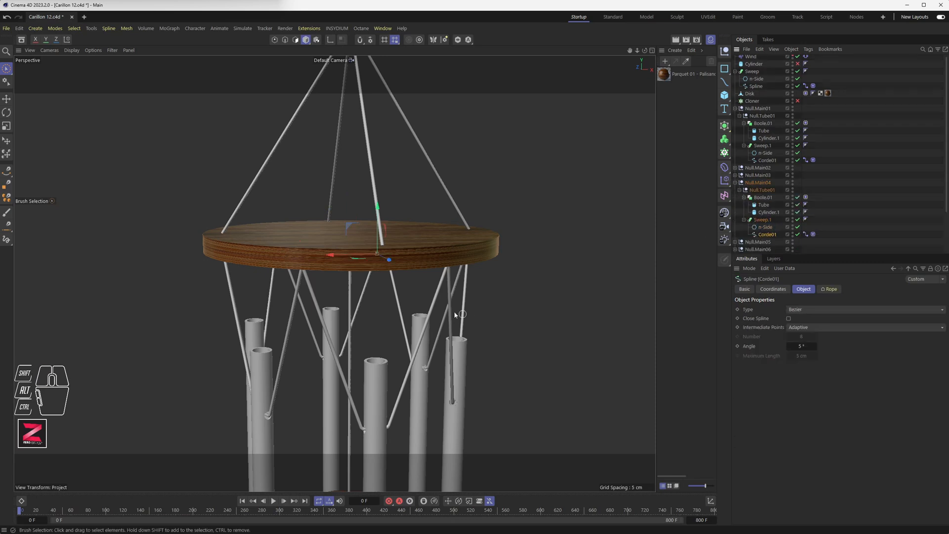
Step: Open the Connector tag of Null.Main04's Corde01 and examine its connections close up at the tube hole
{"action": "left_click_drag", "start_coordinate": [417, 305], "coordinate": [427, 200], "text": "alt"}
{"action": "key", "text": "ctrl+z"}
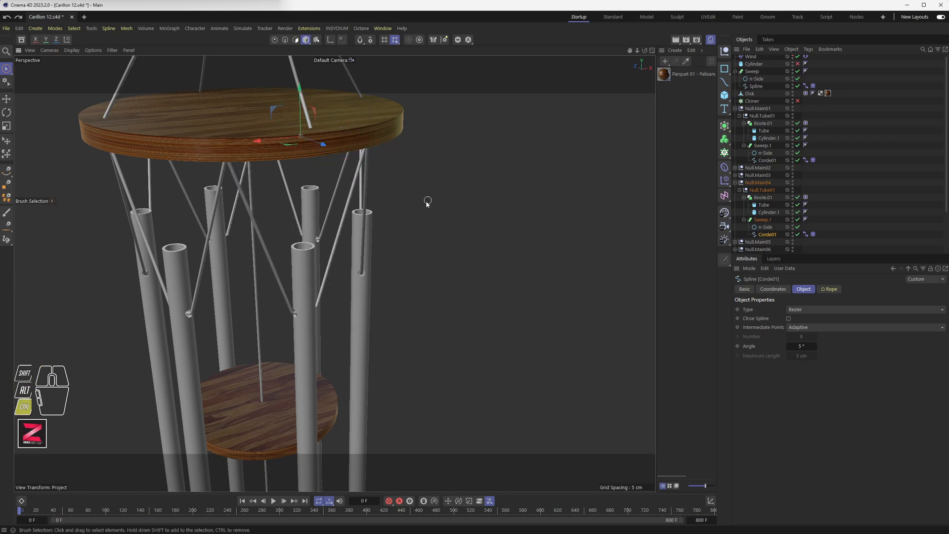
{"action": "left_click", "coordinate": [806, 235]}
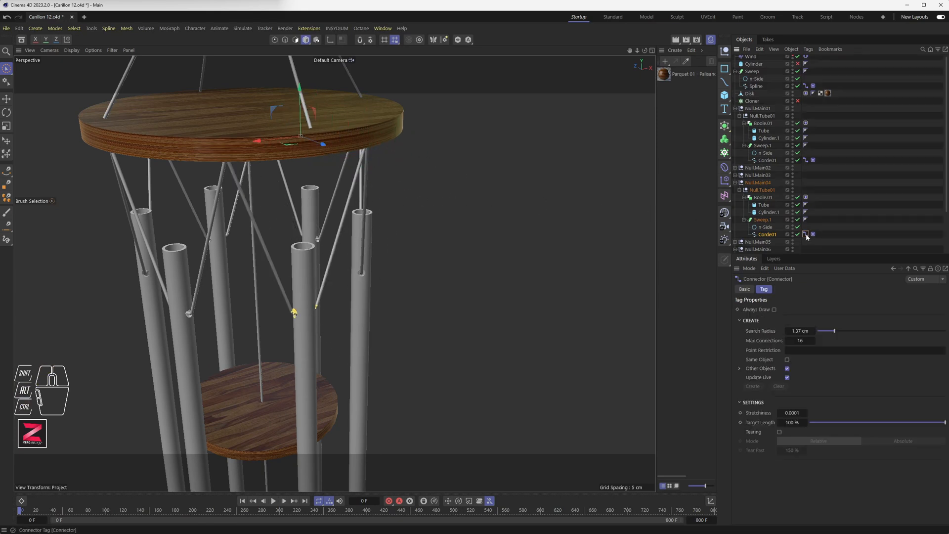
{"action": "scroll", "coordinate": [291, 332], "scroll_direction": "up", "scroll_amount": 10}
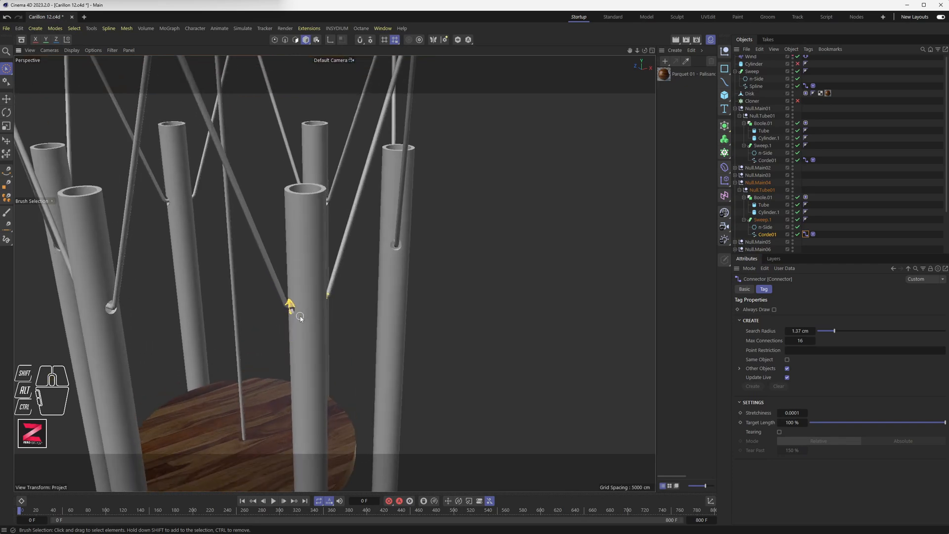
{"action": "left_click_drag", "start_coordinate": [301, 317], "coordinate": [248, 286], "text": "alt"}
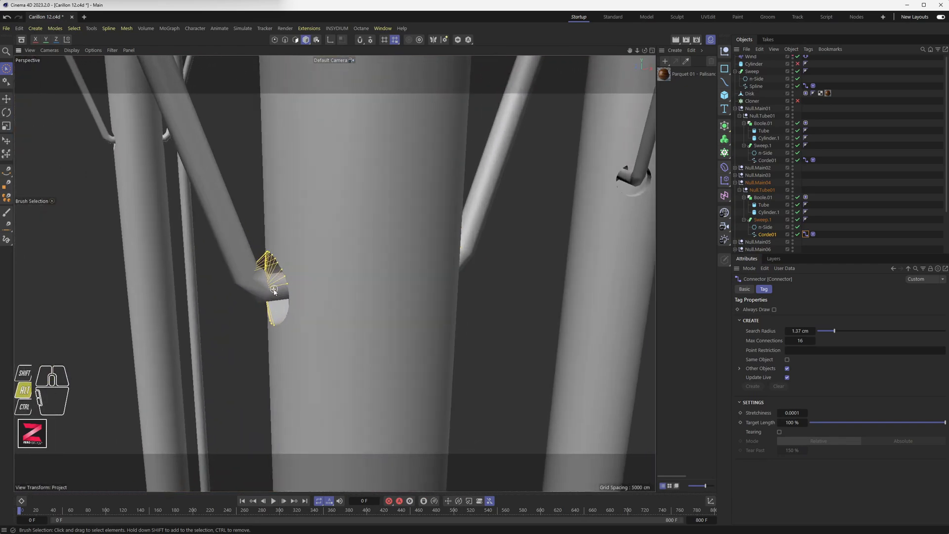
Step: Change the viewport shading to Lines and examine how the connector links the rope to both holes of the tube
{"action": "left_click", "coordinate": [92, 50]}
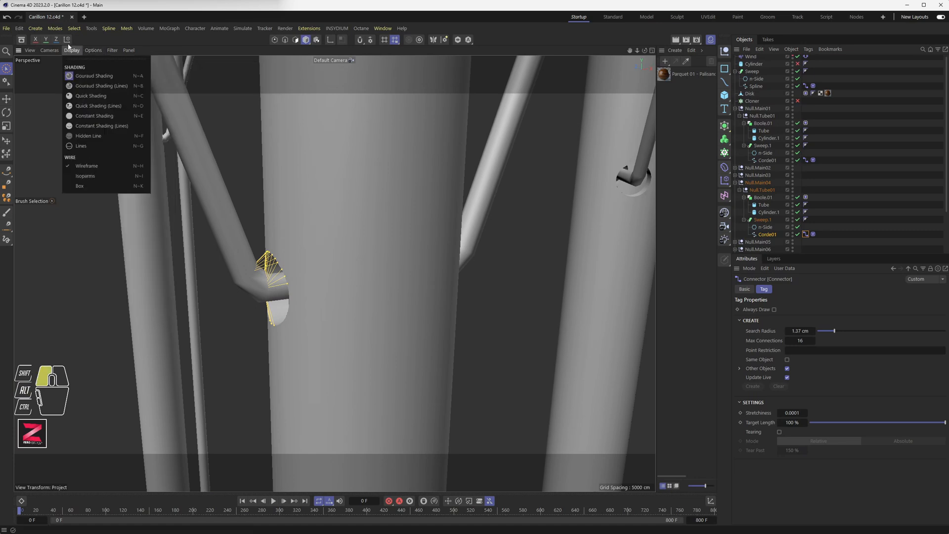
{"action": "left_click", "coordinate": [89, 78]}
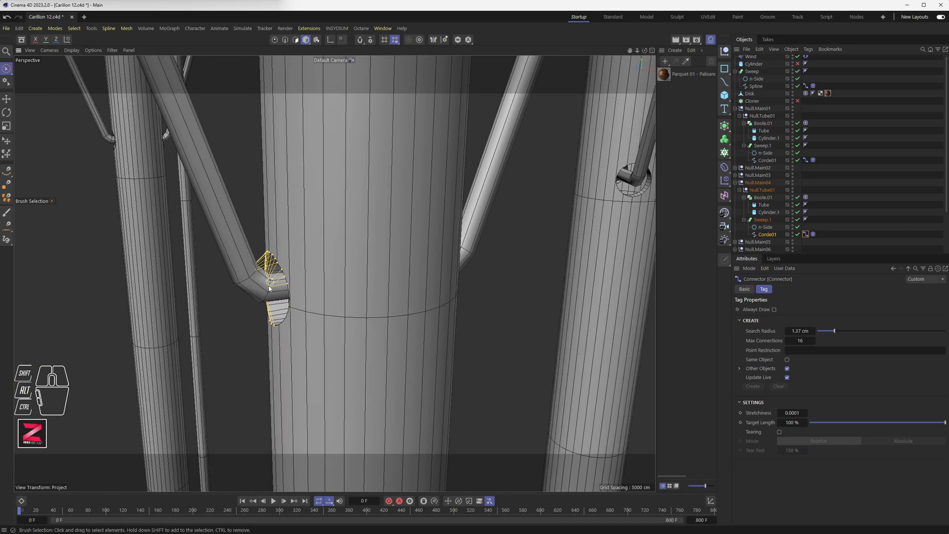
{"action": "left_click", "coordinate": [72, 50]}
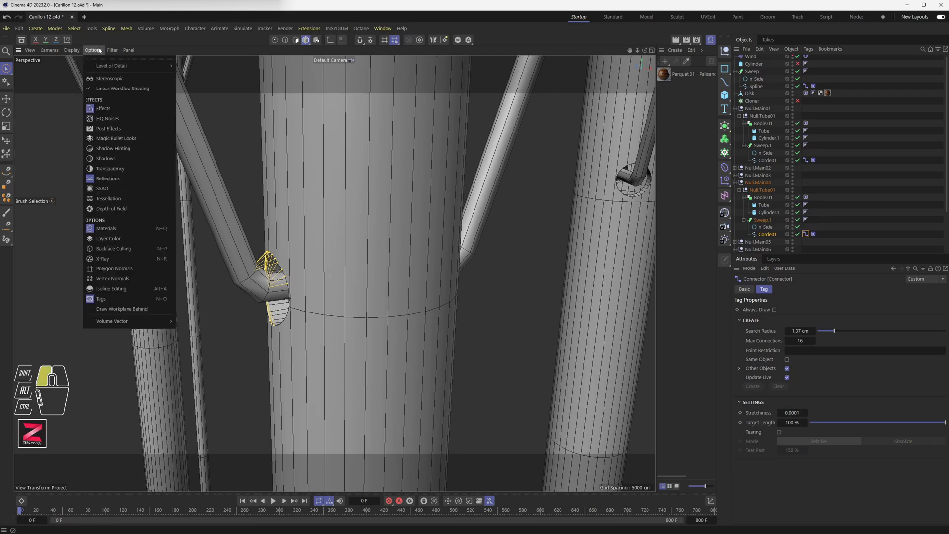
{"action": "left_click", "coordinate": [86, 147]}
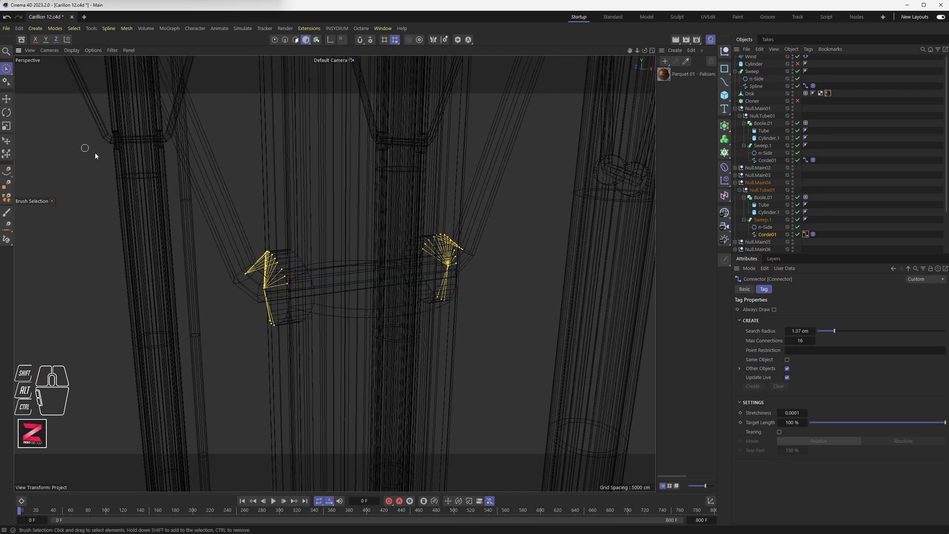
{"action": "left_click_drag", "start_coordinate": [280, 282], "coordinate": [301, 278], "text": "alt"}
{"action": "left_click_drag", "start_coordinate": [218, 247], "coordinate": [197, 215], "text": "alt"}
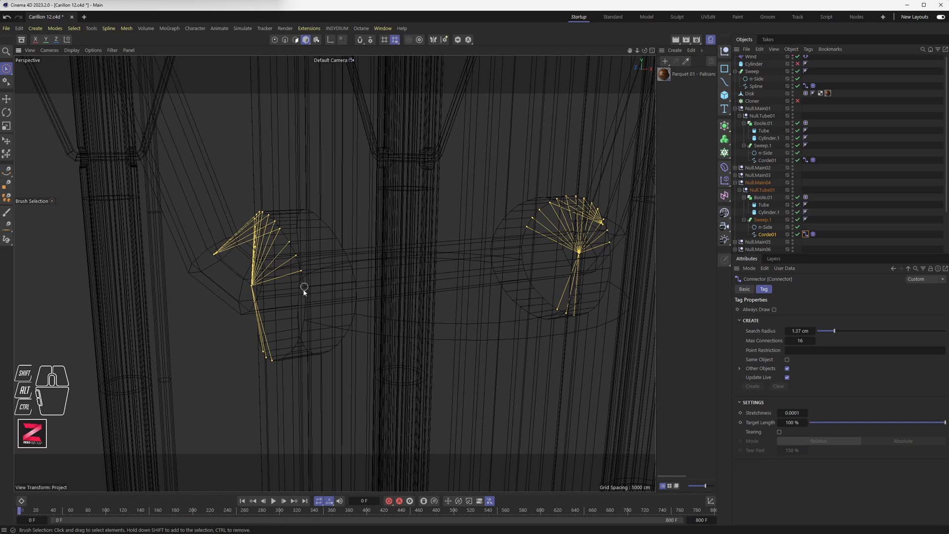
{"action": "scroll", "coordinate": [305, 267], "scroll_direction": "down", "scroll_amount": 6}
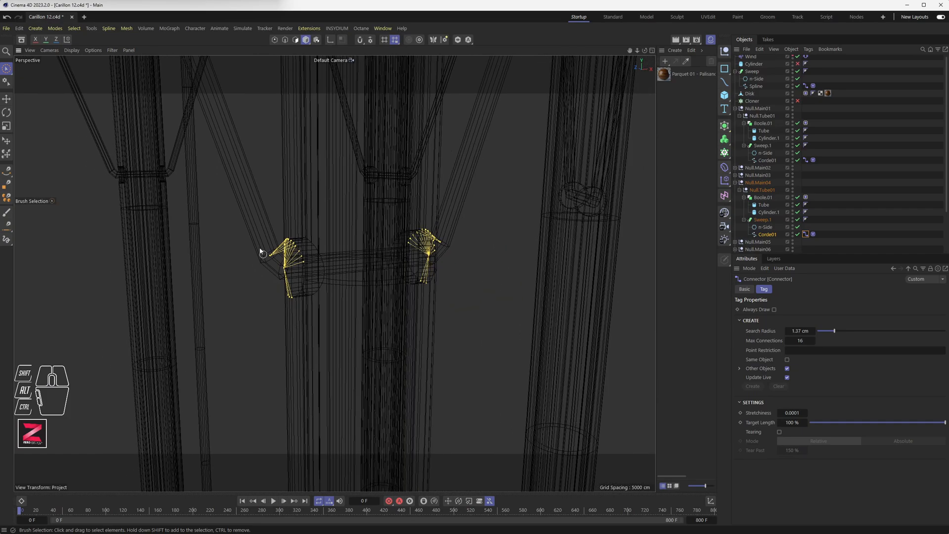
{"action": "scroll", "coordinate": [303, 271], "scroll_direction": "down", "scroll_amount": 5}
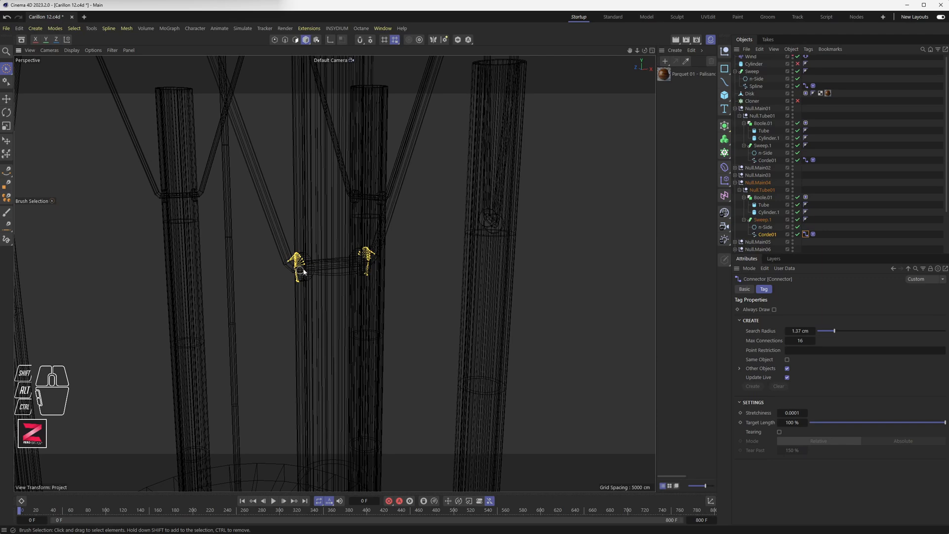
{"action": "scroll", "coordinate": [303, 264], "scroll_direction": "down", "scroll_amount": 5}
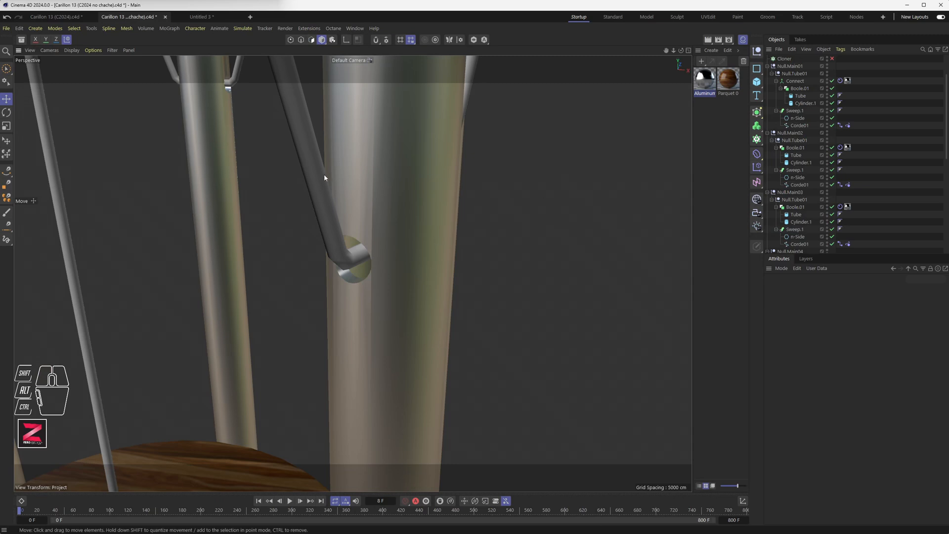
Step: Switch to Carillon 13 in Cinema 4D 2024, select the Null.Main03 rope with Brush Selection and open Corde01's Connector tag
{"action": "left_click", "coordinate": [7, 69]}
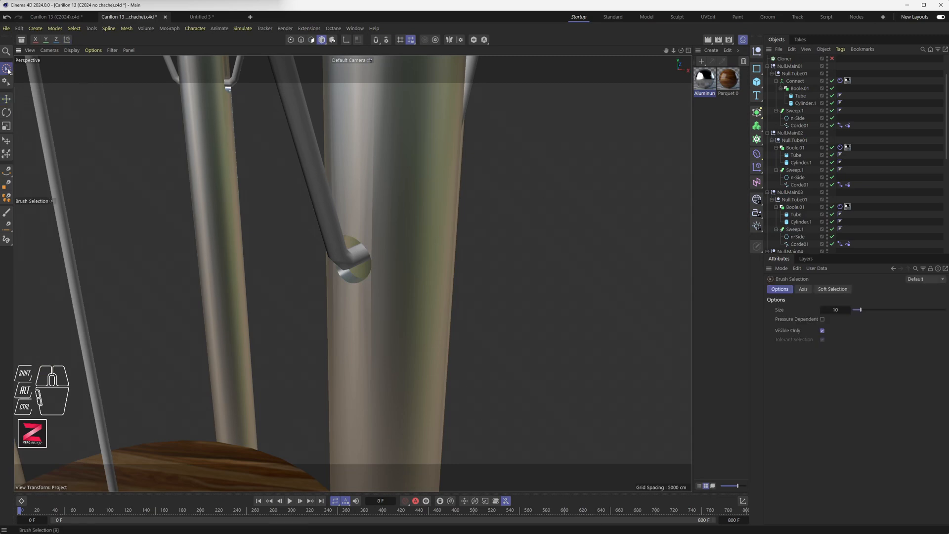
{"action": "left_click", "coordinate": [303, 155]}
{"action": "left_click_drag", "start_coordinate": [360, 292], "coordinate": [376, 276], "text": "alt"}
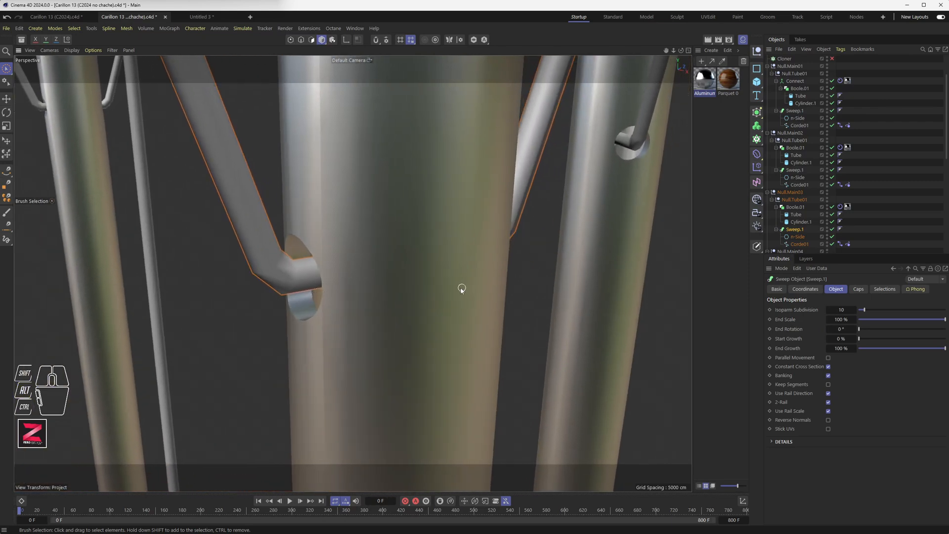
{"action": "left_click", "coordinate": [840, 244]}
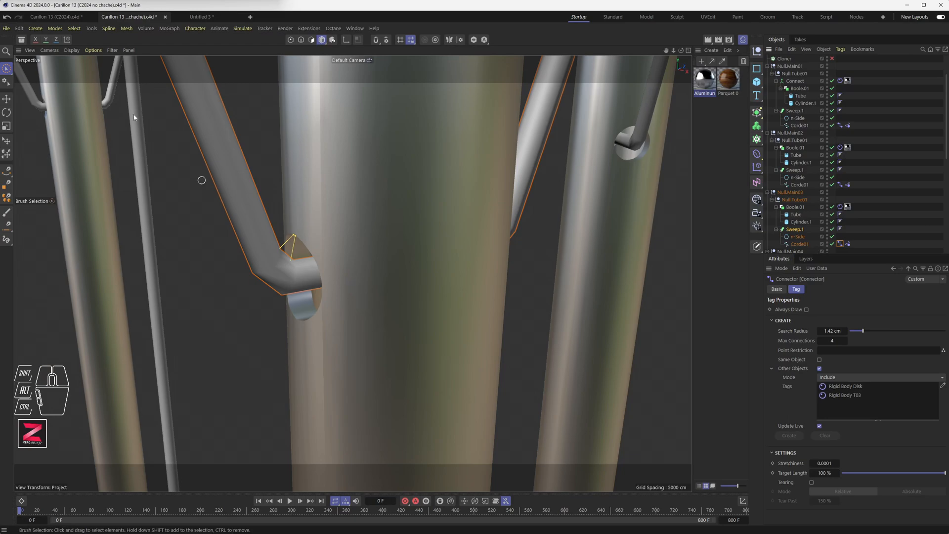
Step: Change the Carillon 13 viewport shading to Lines and examine the connector's links at both tube holes
{"action": "left_click", "coordinate": [71, 51]}
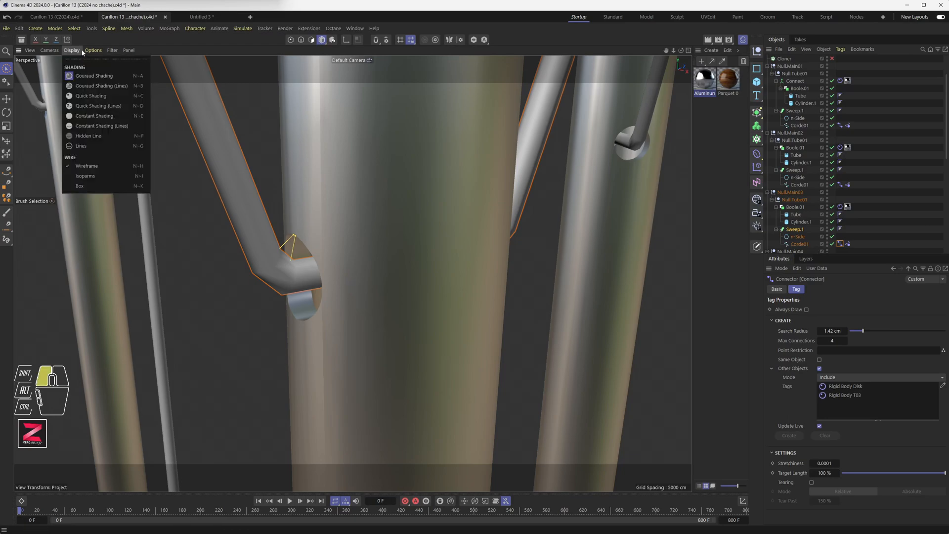
{"action": "left_click", "coordinate": [80, 146]}
{"action": "left_click_drag", "start_coordinate": [156, 209], "coordinate": [275, 272], "text": "alt"}
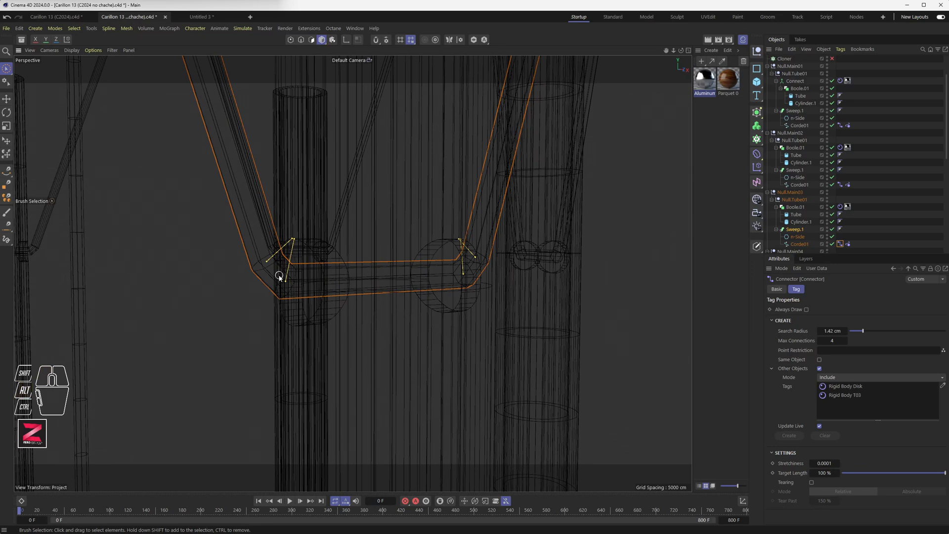
Step: Try a Search Radius of 2.4 cm and Max Connections of 61 on the connector, checking its links around the holes
{"action": "left_click_drag", "start_coordinate": [836, 332], "coordinate": [841, 331]}
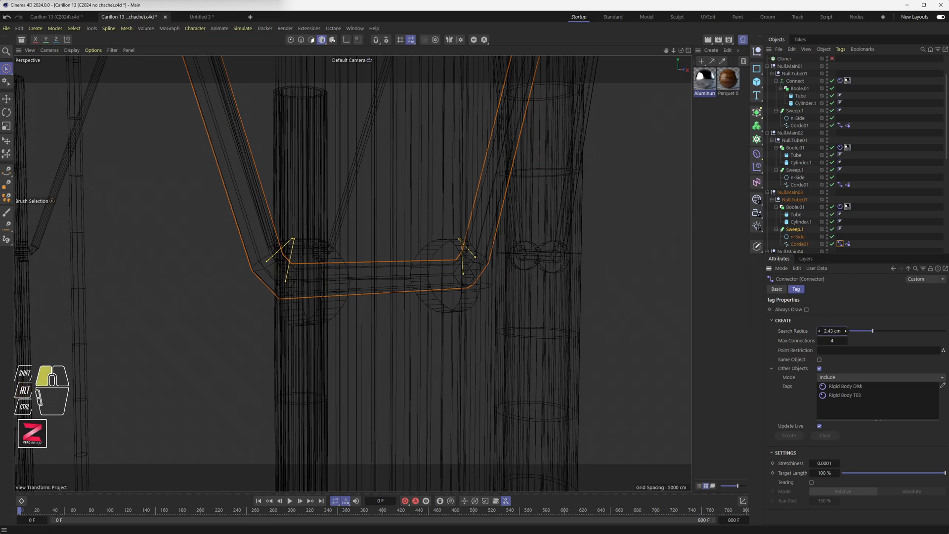
{"action": "mouse_move", "coordinate": [834, 341]}
{"action": "left_mouse_down"}
{"action": "mouse_move", "coordinate": [846, 341]}
{"action": "mouse_move", "coordinate": [831, 341]}
{"action": "left_mouse_up"}
{"action": "left_click_drag", "start_coordinate": [248, 250], "coordinate": [294, 256], "text": "alt"}
{"action": "left_click_drag", "start_coordinate": [181, 321], "coordinate": [153, 317], "text": "alt"}
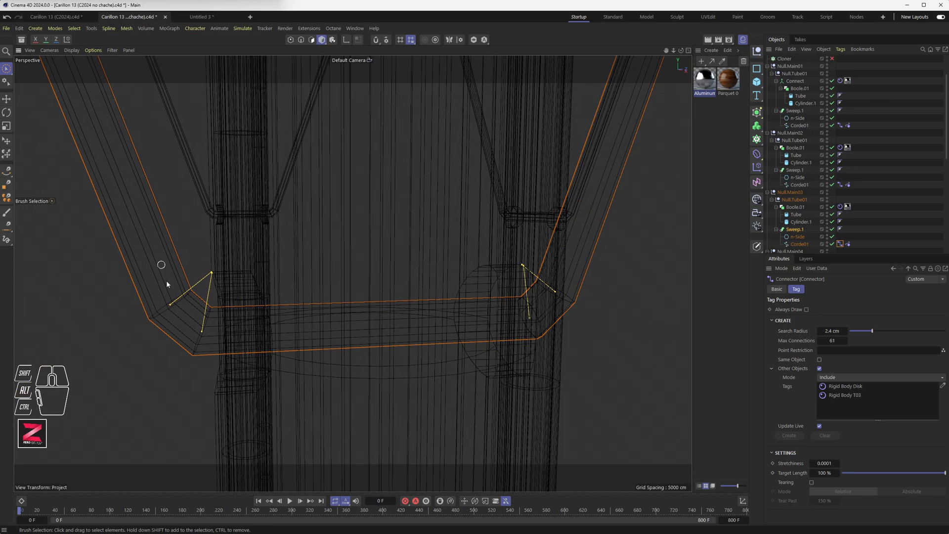
Step: Disable the Null.Main03 rope's Sweep.1 and examine the bare spline's connection points at the tube holes
{"action": "left_click", "coordinate": [832, 230]}
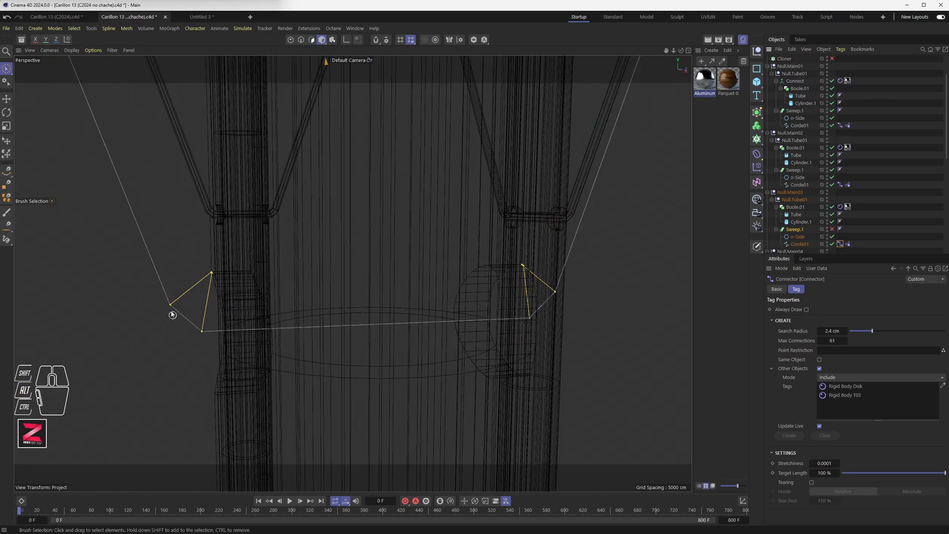
{"action": "left_click_drag", "start_coordinate": [215, 334], "coordinate": [176, 351], "text": "alt"}
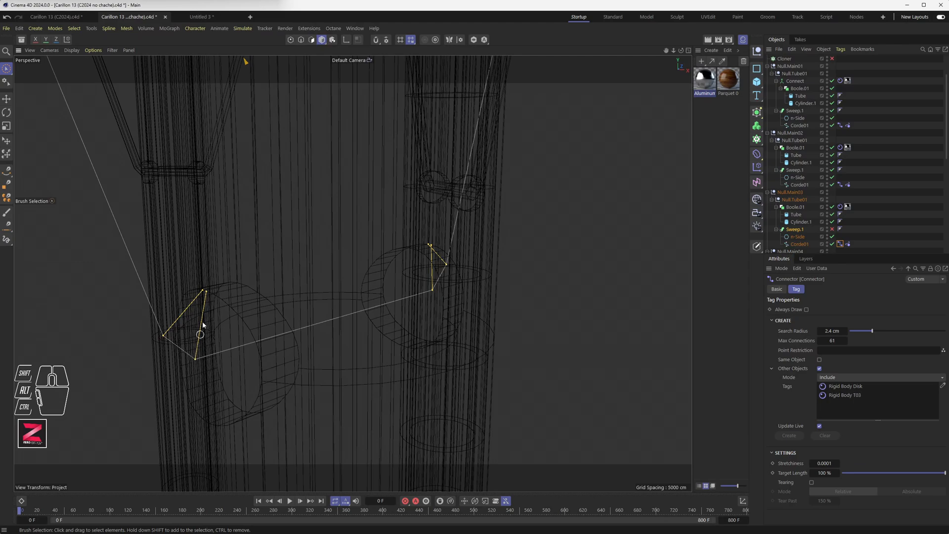
{"action": "left_click_drag", "start_coordinate": [208, 291], "coordinate": [302, 313], "text": "alt"}
Step: Set the connector's Max Connections to 24 and its Search Radius to 1.51 cm
{"action": "left_click", "coordinate": [835, 339]}
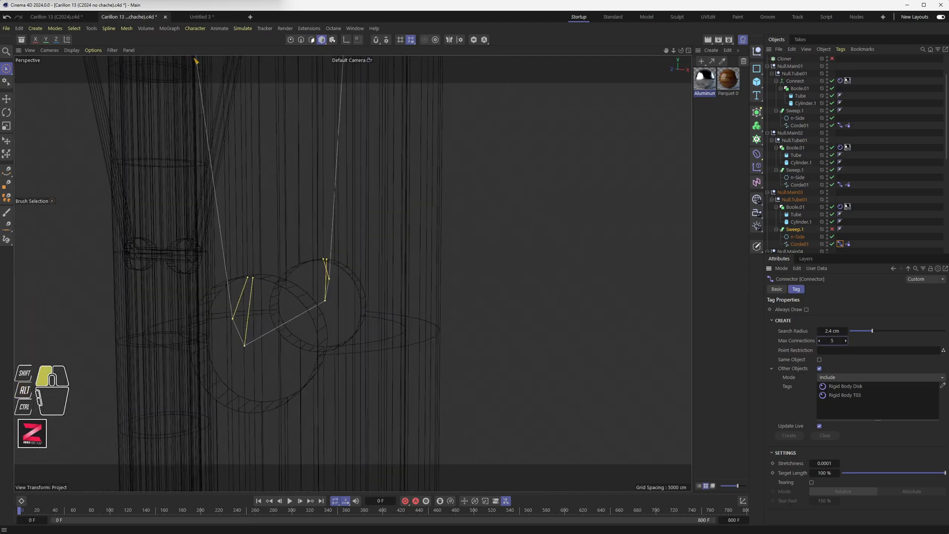
{"action": "left_click_drag", "start_coordinate": [835, 341], "coordinate": [788, 331]}
{"action": "left_click_drag", "start_coordinate": [838, 332], "coordinate": [840, 332]}
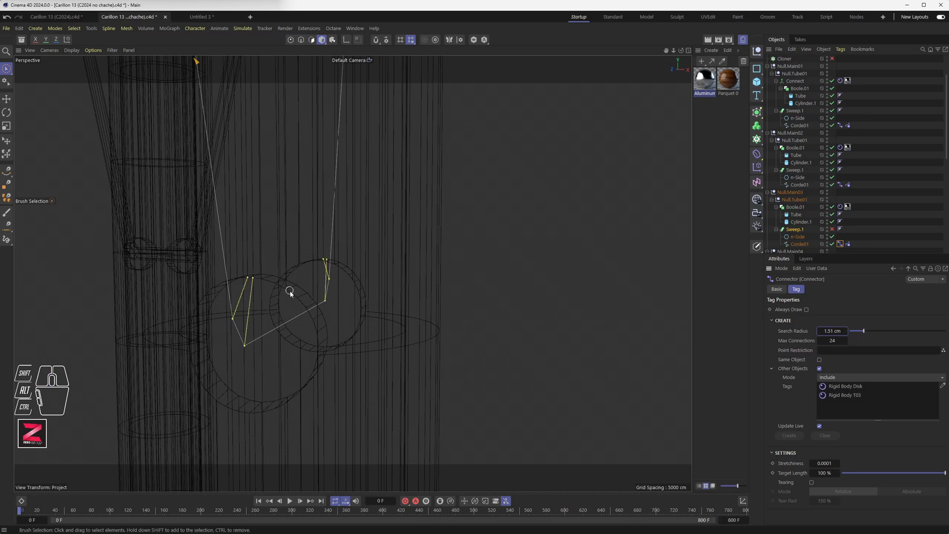
Step: Examine the connector's links at the tube holes and its Other Objects Include mode with the Rigid Body Disk and T03 tags
{"action": "left_click_drag", "start_coordinate": [247, 282], "coordinate": [265, 323], "text": "alt"}
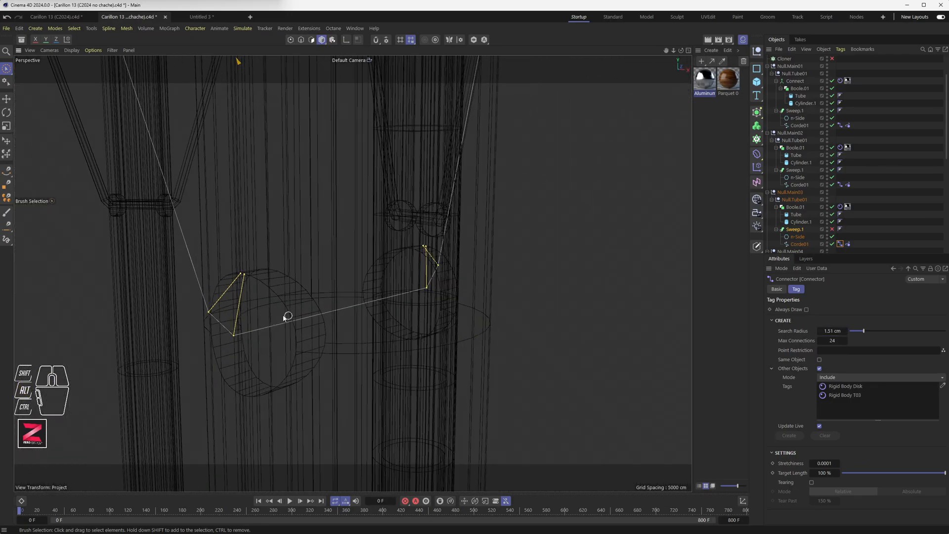
{"action": "scroll", "coordinate": [282, 318], "scroll_direction": "down", "scroll_amount": 2, "text": "alt"}
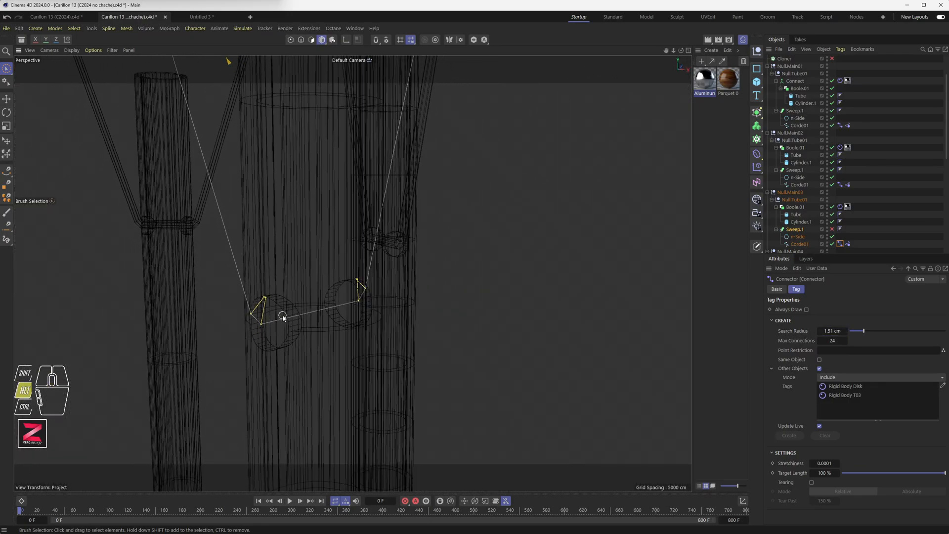
{"action": "scroll", "coordinate": [283, 317], "scroll_direction": "up", "scroll_amount": 3, "text": "alt"}
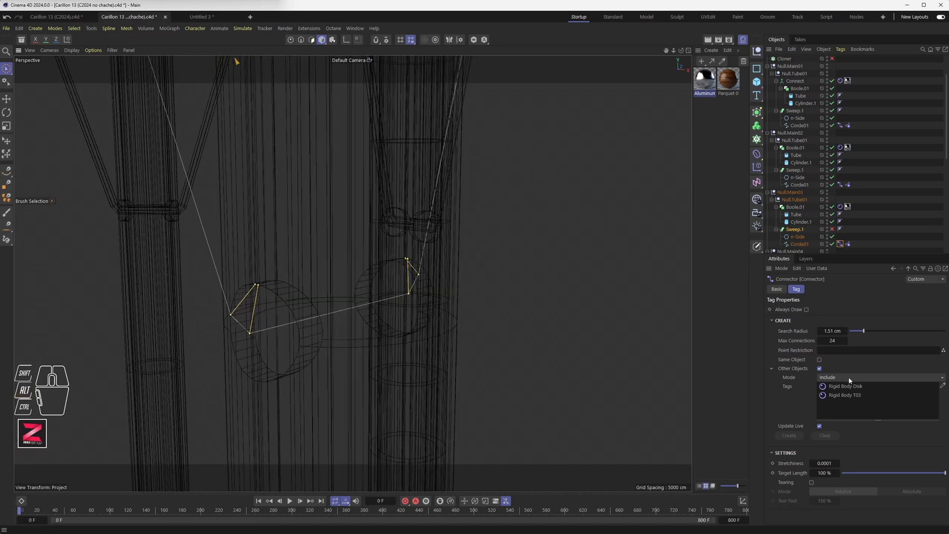
{"action": "left_click", "coordinate": [835, 378]}
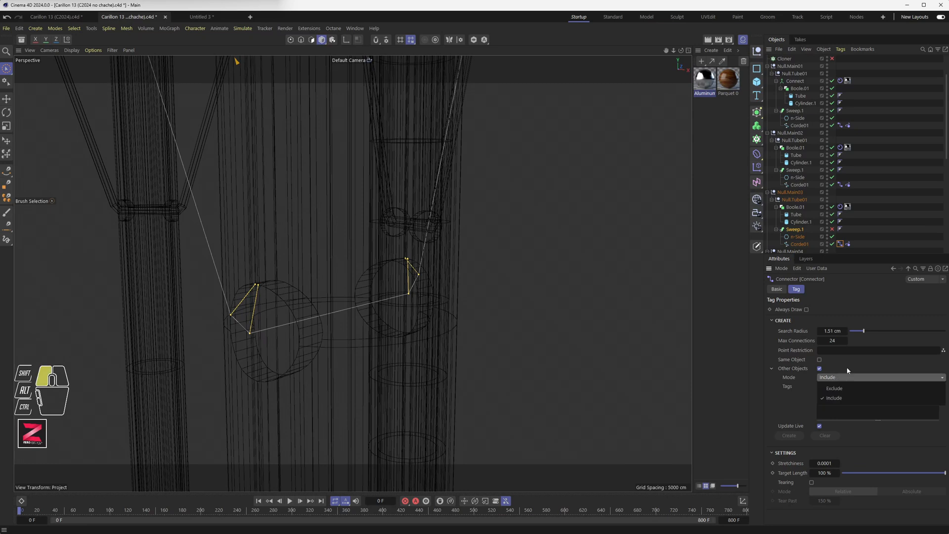
{"action": "left_click", "coordinate": [790, 376]}
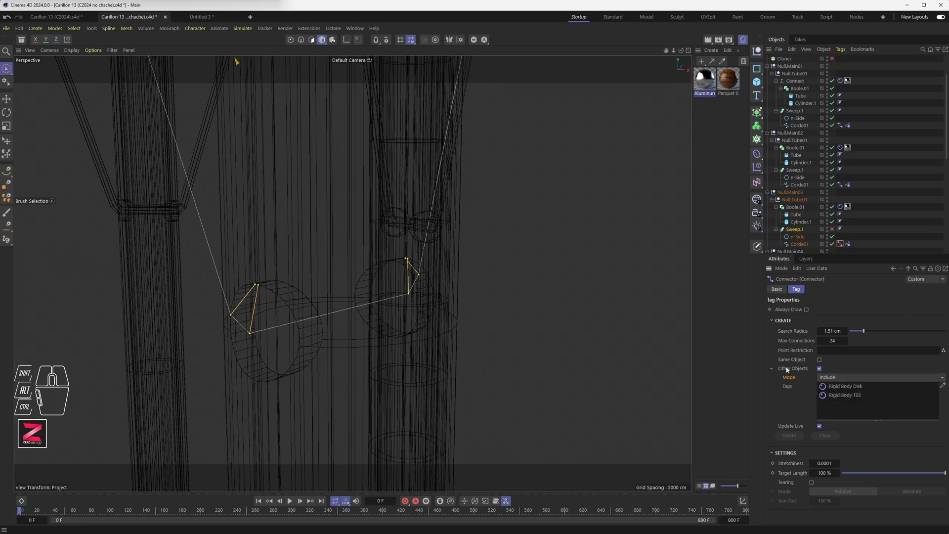
{"action": "left_click_drag", "start_coordinate": [834, 379], "coordinate": [793, 402]}
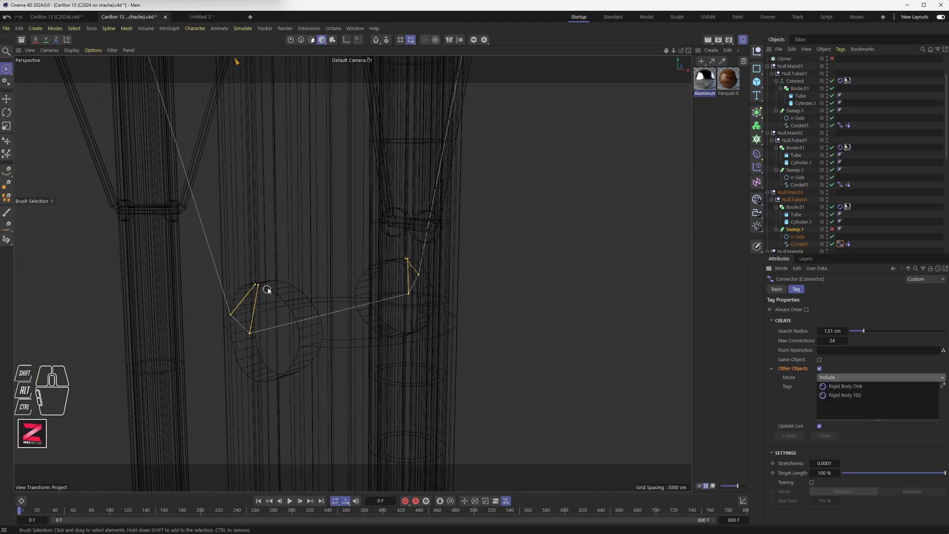
Step: Examine the connector's links where the rope spline meets the disk, and follow the rope down to the tube holes
{"action": "scroll", "coordinate": [279, 282], "scroll_direction": "down", "scroll_amount": 10}
{"action": "left_click_drag", "start_coordinate": [297, 187], "coordinate": [312, 229], "text": "alt"}
{"action": "left_click_drag", "start_coordinate": [282, 121], "coordinate": [238, 131], "text": "alt"}
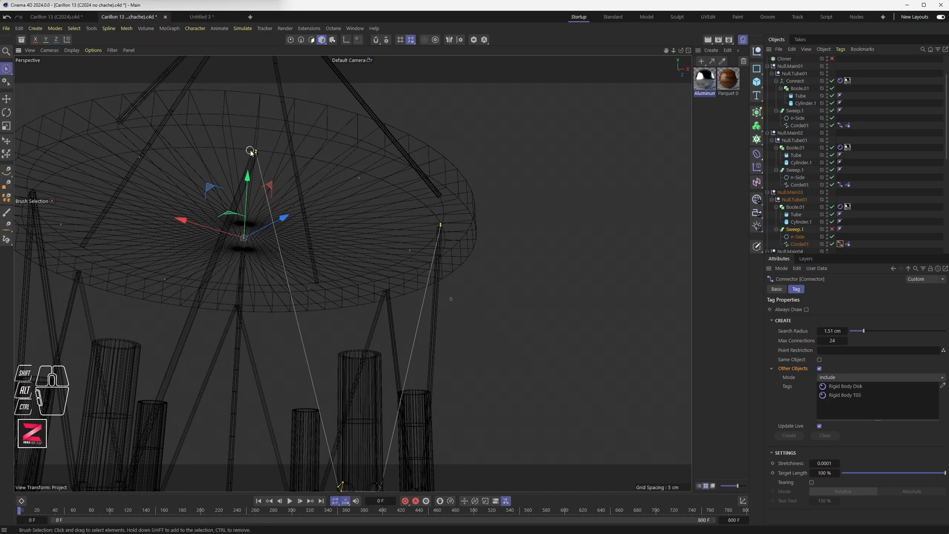
{"action": "middle_click_drag", "start_coordinate": [348, 364], "coordinate": [336, 198], "text": "alt"}
{"action": "left_click_drag", "start_coordinate": [331, 292], "coordinate": [309, 317], "text": "alt"}
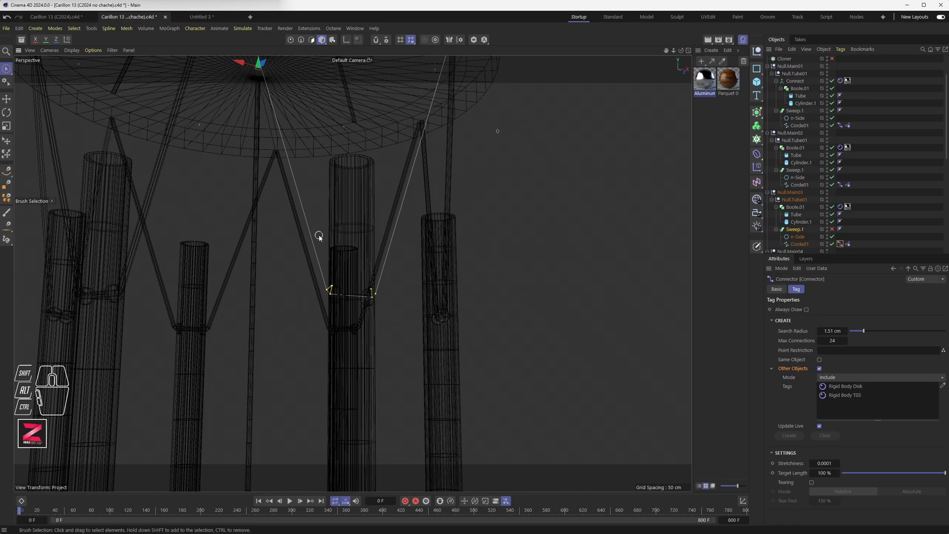
Step: Try increasing the Height Segments of the Null.Main03 Tube object, and undo the change
{"action": "scroll", "coordinate": [331, 250], "scroll_direction": "down", "scroll_amount": 5}
{"action": "left_click", "coordinate": [355, 332]}
{"action": "left_click_drag", "start_coordinate": [390, 315], "coordinate": [367, 292], "text": "alt"}
{"action": "scroll", "coordinate": [356, 330], "scroll_direction": "up", "scroll_amount": 4, "text": "alt"}
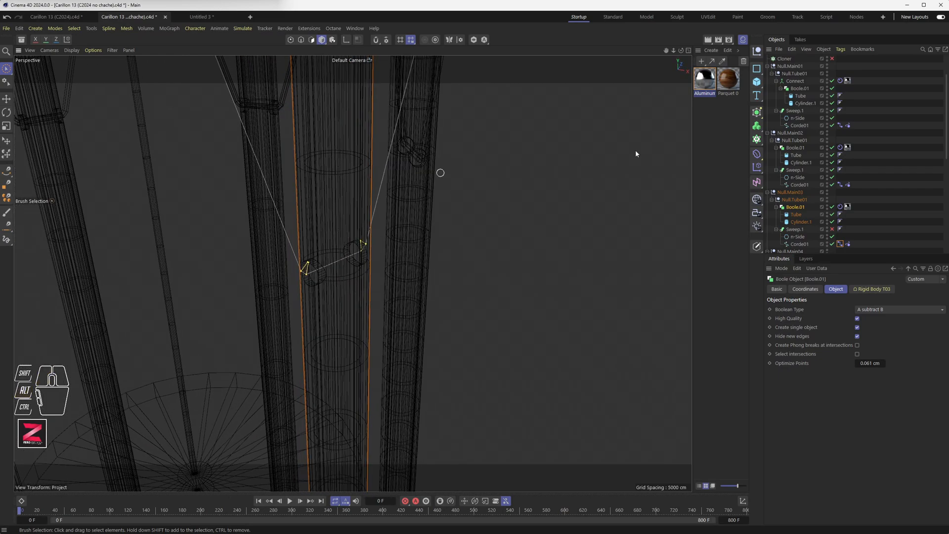
{"action": "left_click", "coordinate": [797, 215]}
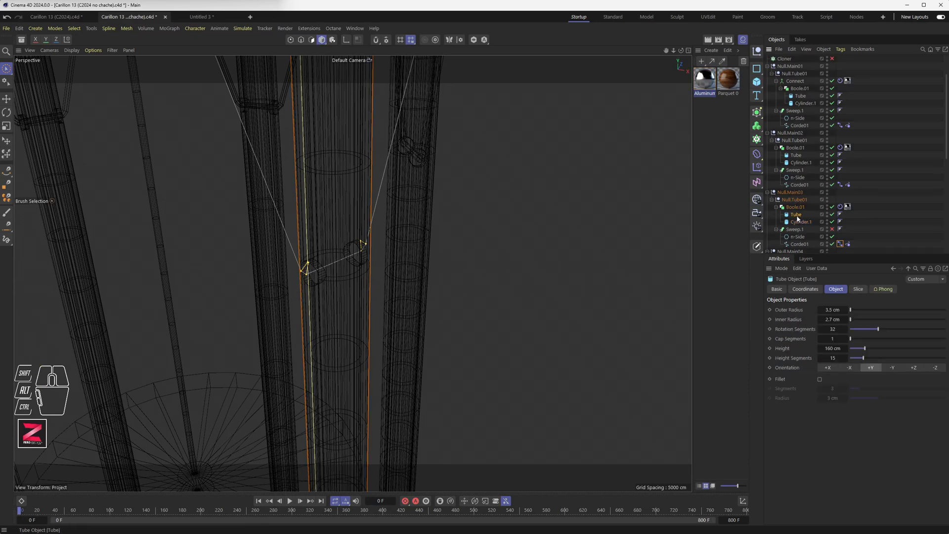
{"action": "mouse_move", "coordinate": [447, 261]}
{"action": "left_mouse_down", "text": "alt"}
{"action": "mouse_move", "coordinate": [399, 292]}
{"action": "mouse_move", "coordinate": [453, 266]}
{"action": "left_mouse_up", "text": "alt"}
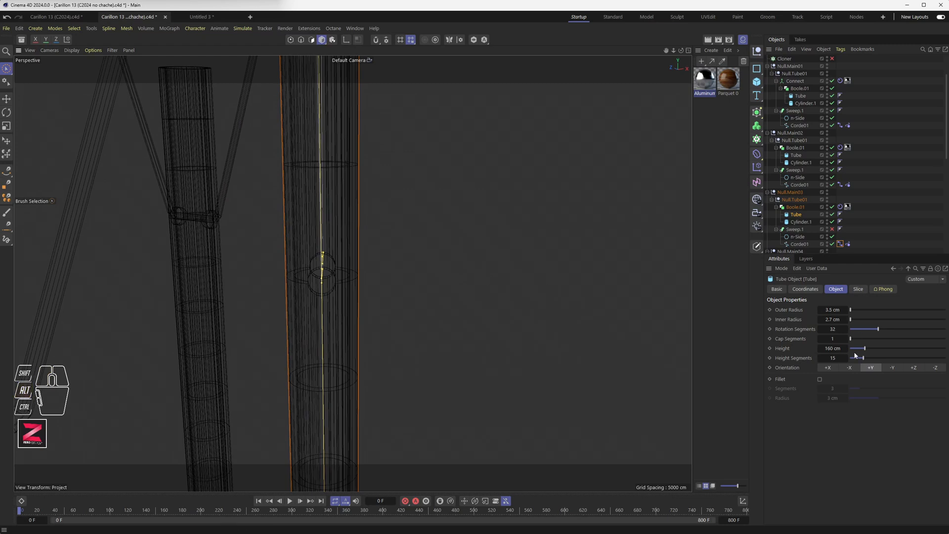
{"action": "left_click_drag", "start_coordinate": [864, 360], "coordinate": [885, 352]}
{"action": "key", "text": "ctrl+z"}
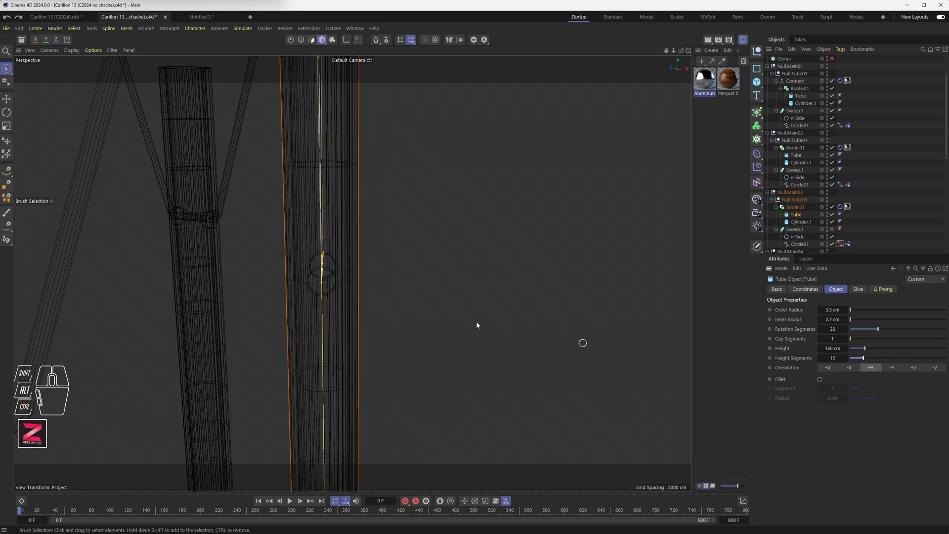
Step: Select the Tube object under Null.Main02 and examine its height segments along the tube for comparison
{"action": "left_click_drag", "start_coordinate": [412, 305], "coordinate": [244, 272], "text": "alt"}
{"action": "left_click", "coordinate": [242, 272]}
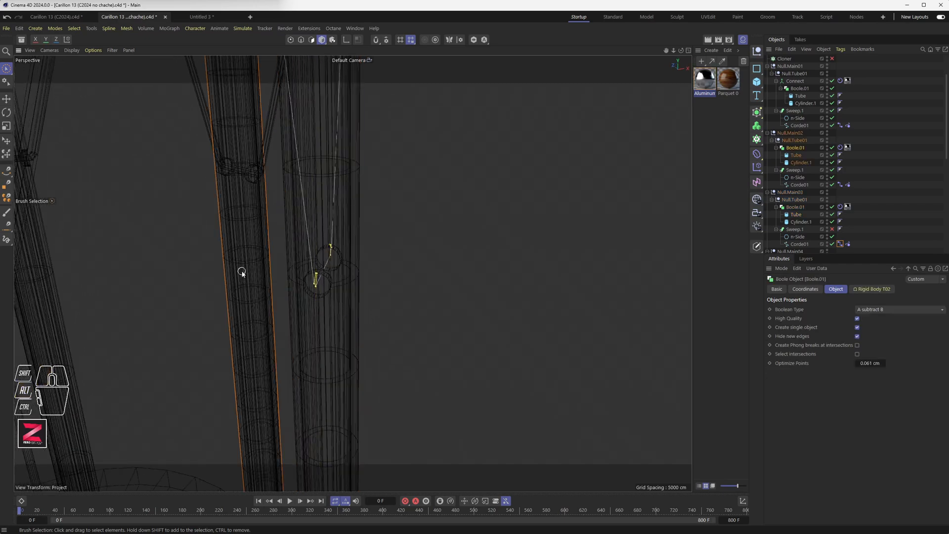
{"action": "left_click", "coordinate": [797, 155]}
{"action": "left_click_drag", "start_coordinate": [249, 186], "coordinate": [286, 206], "text": "alt"}
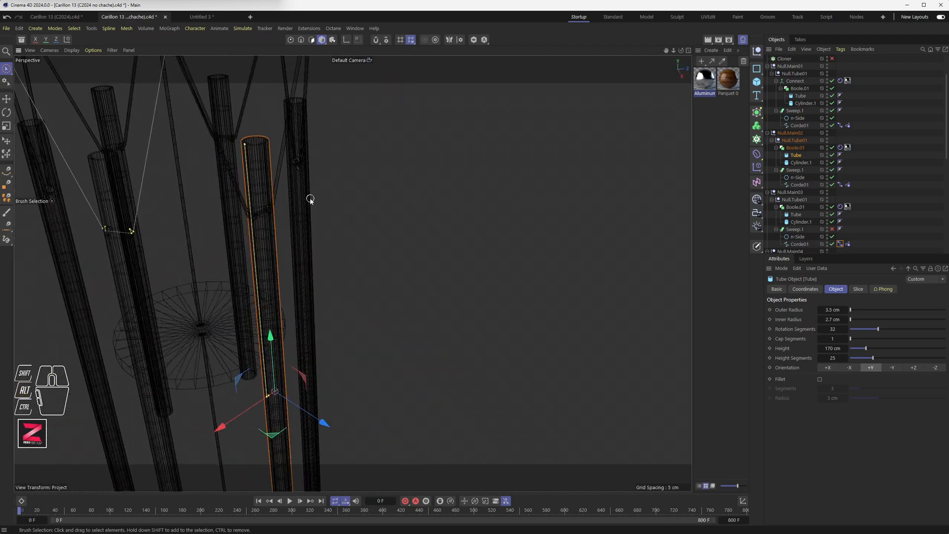
Step: Switch to the Untitled 3 scene and add a Rigid Body simulation tag to the torus
{"action": "left_click", "coordinate": [199, 18]}
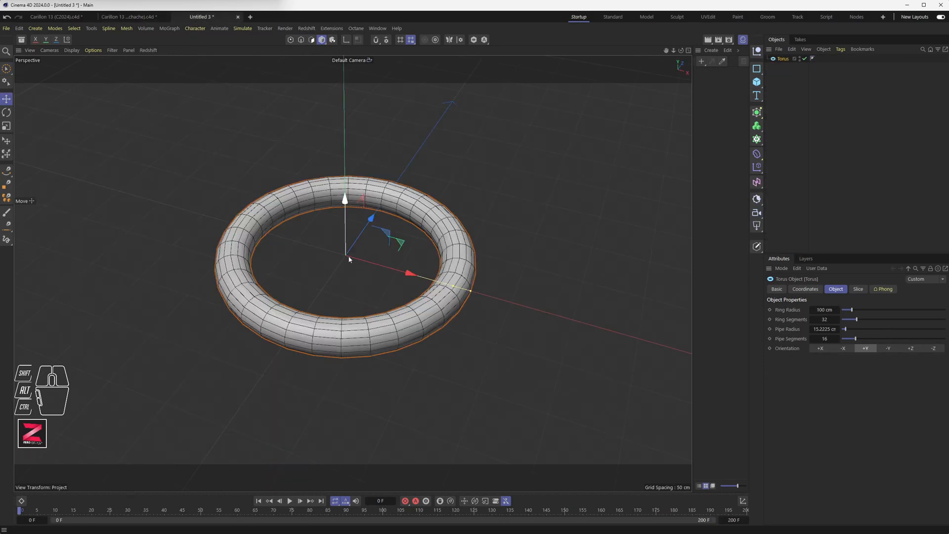
{"action": "mouse_move", "coordinate": [370, 297]}
{"action": "left_mouse_down", "text": "alt"}
{"action": "mouse_move", "coordinate": [331, 265]}
{"action": "mouse_move", "coordinate": [370, 284]}
{"action": "left_mouse_up", "text": "alt"}
{"action": "middle_click_drag", "start_coordinate": [375, 302], "coordinate": [345, 278], "text": "alt"}
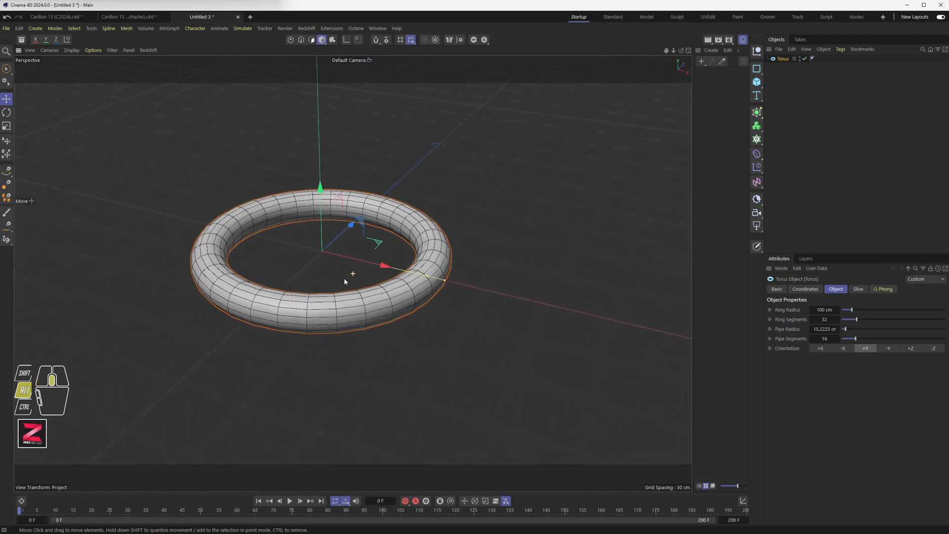
{"action": "left_click_drag", "start_coordinate": [343, 281], "coordinate": [339, 267], "text": "alt"}
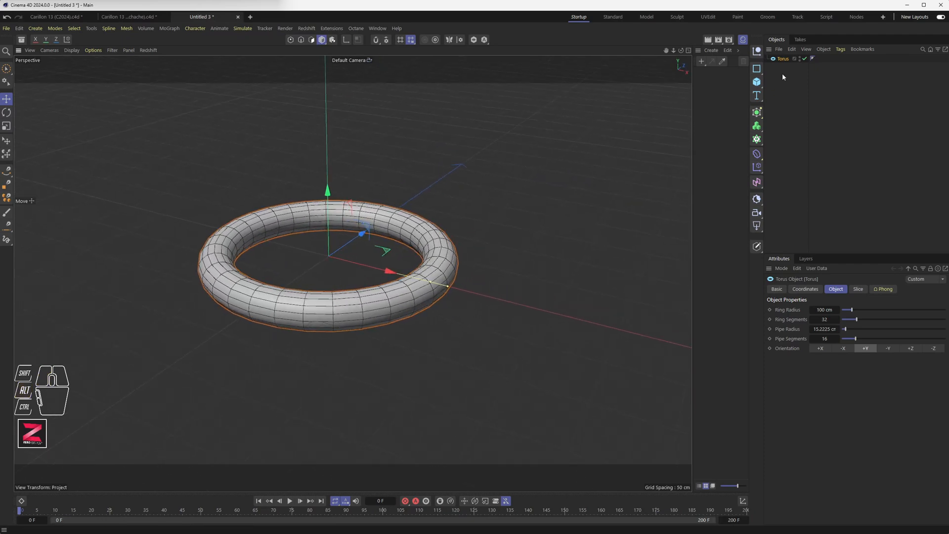
{"action": "right_click", "coordinate": [783, 60]}
{"action": "mouse_move", "coordinate": [812, 197]}
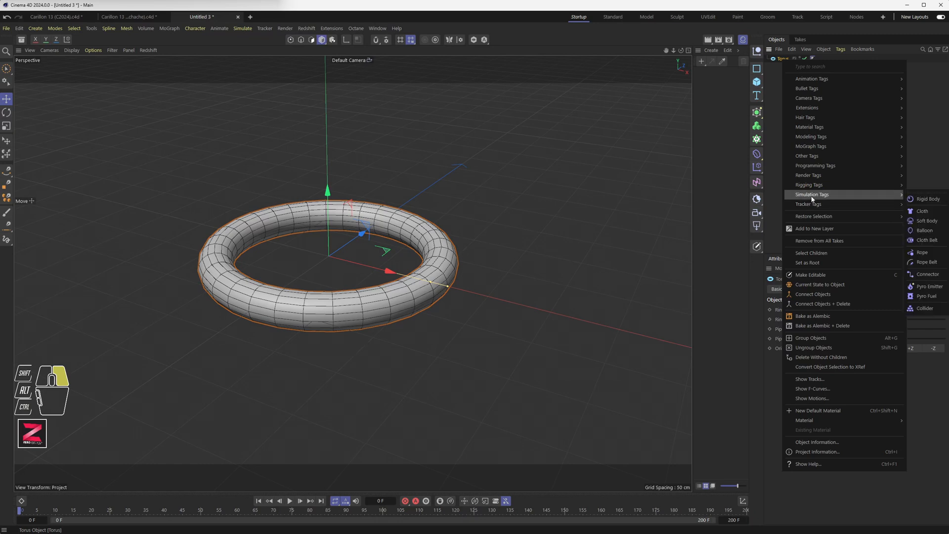
{"action": "left_click", "coordinate": [926, 198]}
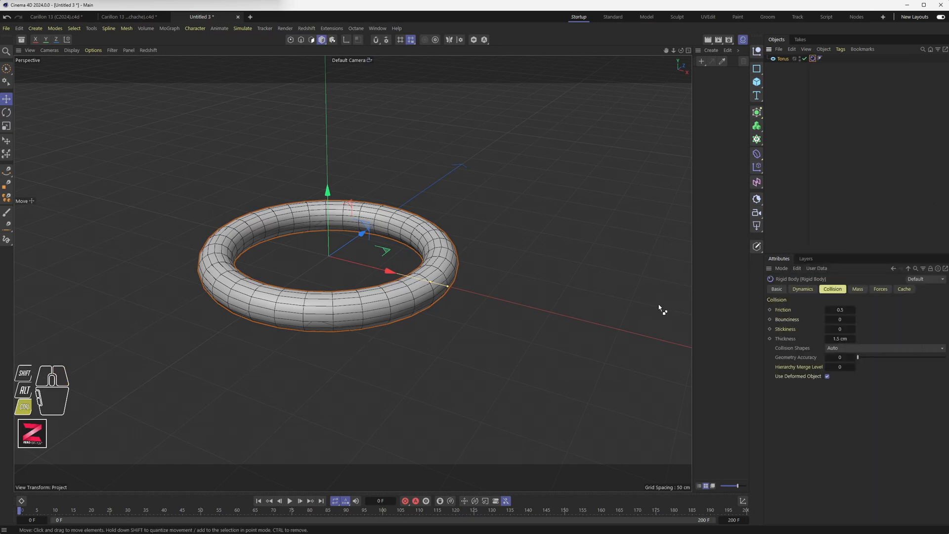
Step: Enable simulation drawing of Rigid Body Shapes in the project settings and advance one frame to inspect the torus's collision shape
{"action": "key", "text": "ctrl+d"}
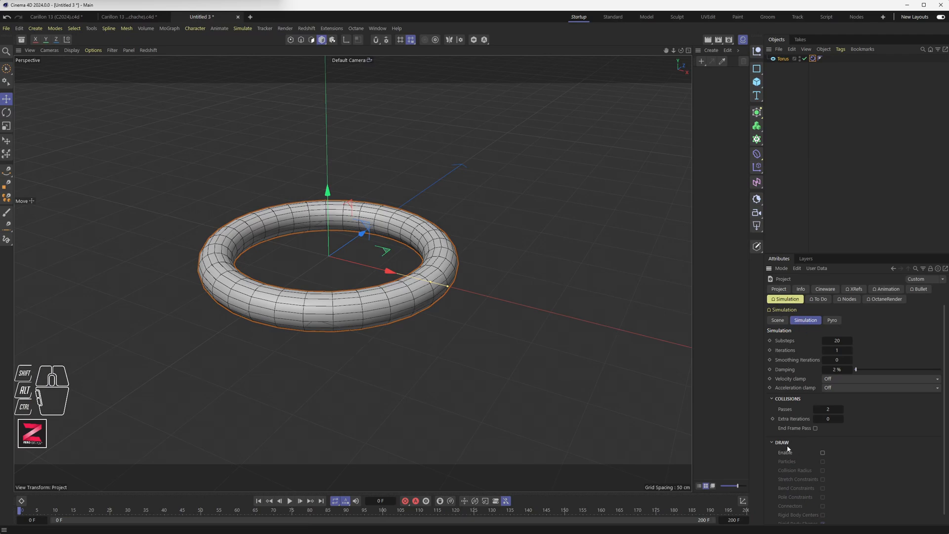
{"action": "scroll", "coordinate": [787, 449], "scroll_direction": "down", "scroll_amount": 1}
{"action": "left_click", "coordinate": [823, 444]}
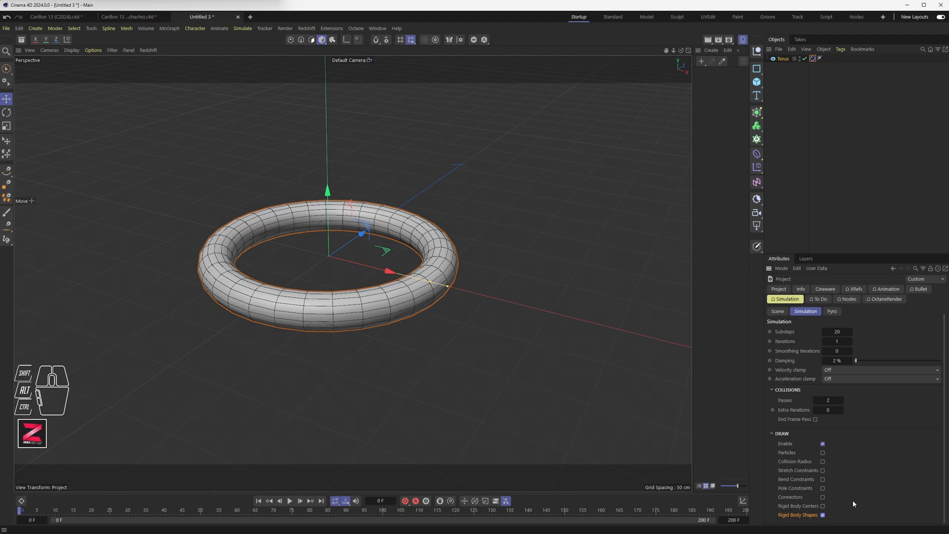
{"action": "left_click", "coordinate": [300, 501]}
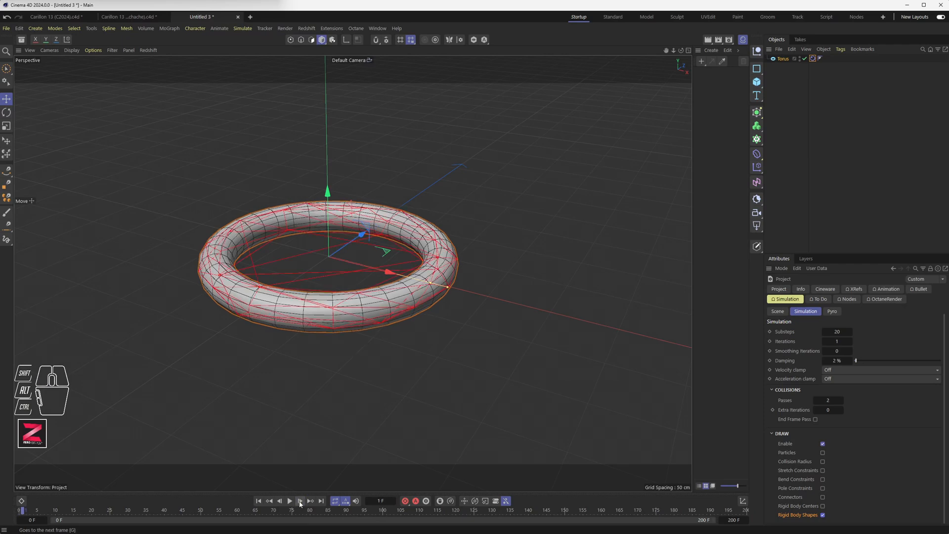
{"action": "left_click_drag", "start_coordinate": [315, 321], "coordinate": [253, 236], "text": "alt"}
{"action": "left_click_drag", "start_coordinate": [340, 253], "coordinate": [328, 315], "text": "alt"}
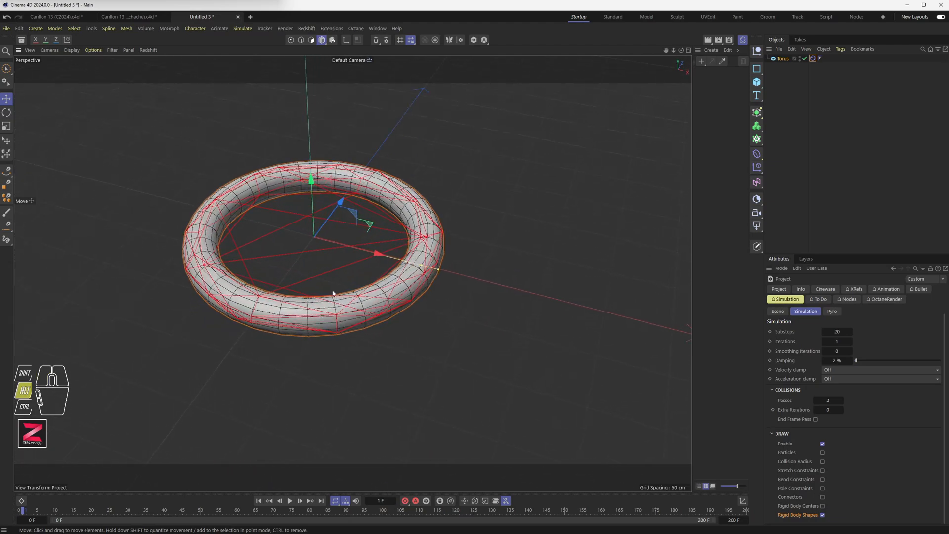
{"action": "left_click_drag", "start_coordinate": [286, 222], "coordinate": [235, 180], "text": "alt"}
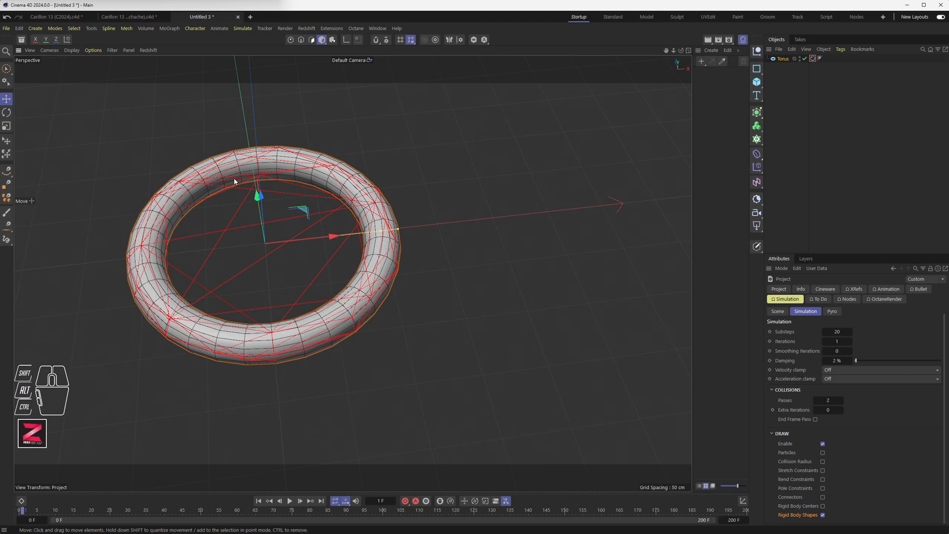
{"action": "left_click_drag", "start_coordinate": [255, 282], "coordinate": [317, 263], "text": "alt"}
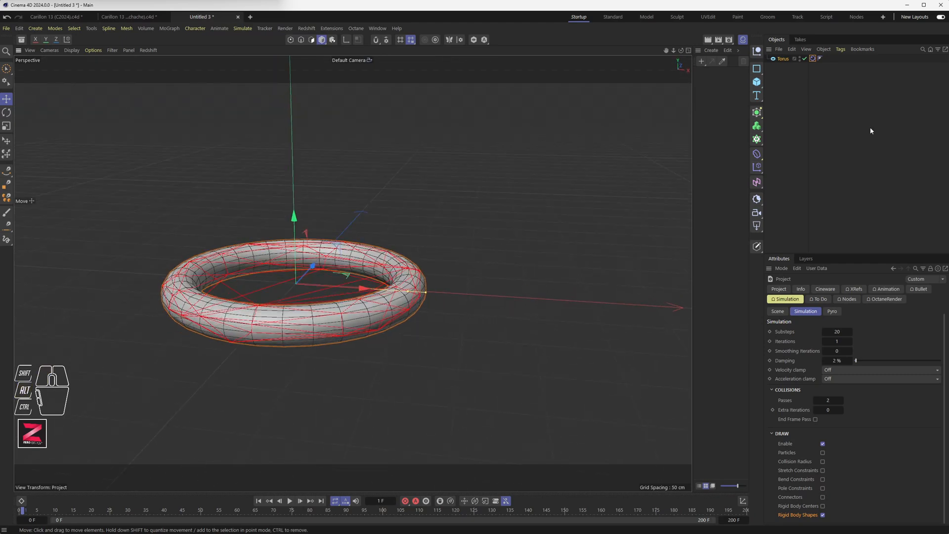
Step: Add a cube, shrink it to about 78 × 57 × 103 cm and position it above the torus
{"action": "left_click", "coordinate": [757, 82]}
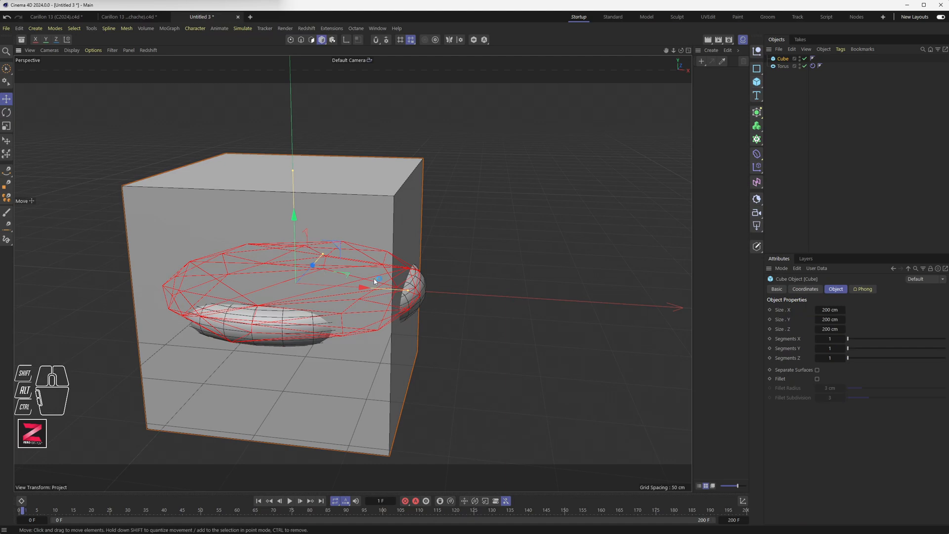
{"action": "left_click_drag", "start_coordinate": [408, 290], "coordinate": [313, 271]}
{"action": "left_click_drag", "start_coordinate": [293, 169], "coordinate": [292, 117]}
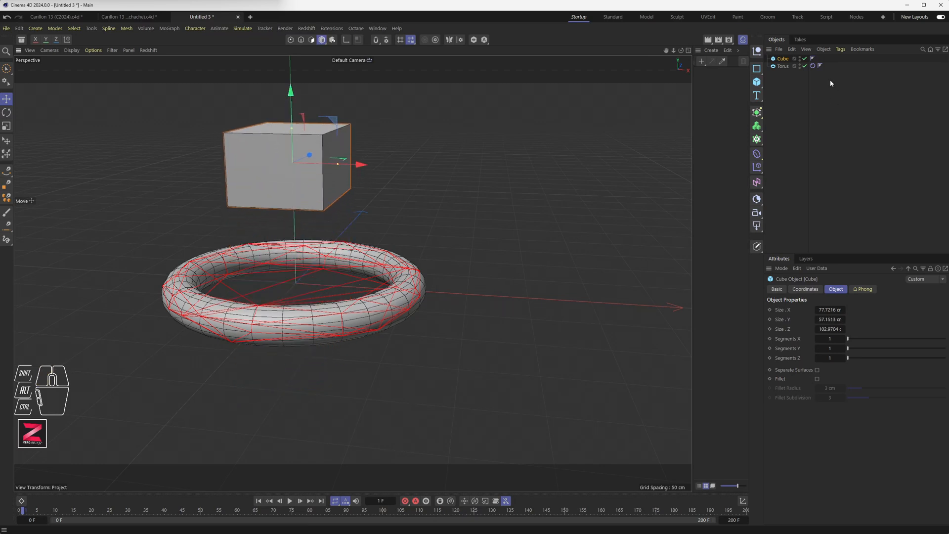
Step: Add a Rigid Body simulation tag to the cube
{"action": "right_click", "coordinate": [786, 61]}
{"action": "mouse_move", "coordinate": [831, 199]}
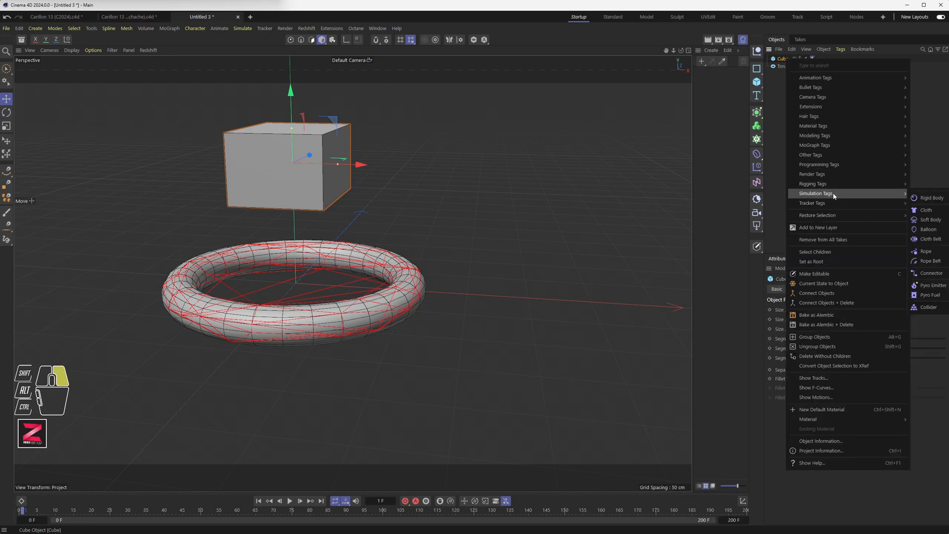
{"action": "left_click", "coordinate": [932, 199]}
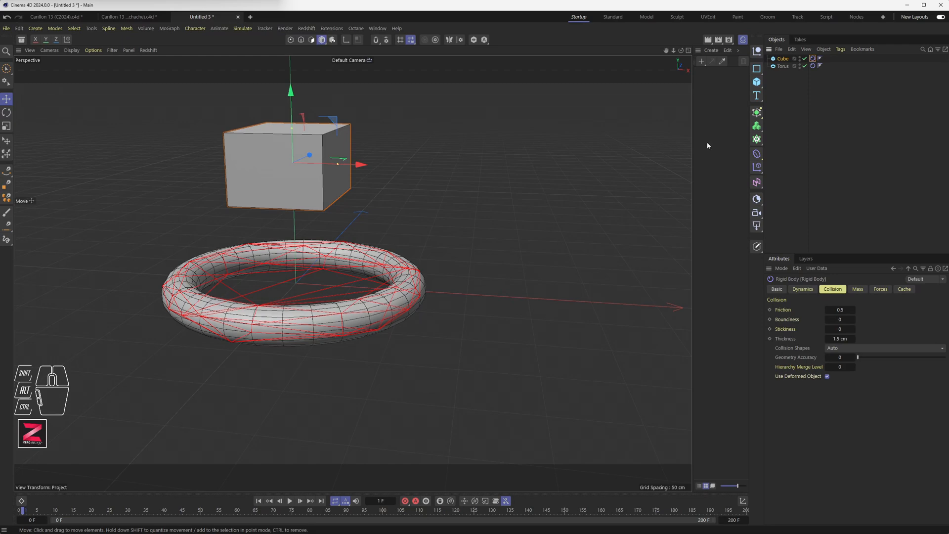
Step: Add a plane with a Collider tag and place it below the torus in the object list
{"action": "left_click", "coordinate": [758, 84]}
{"action": "left_click_drag", "start_coordinate": [759, 85], "coordinate": [786, 111]}
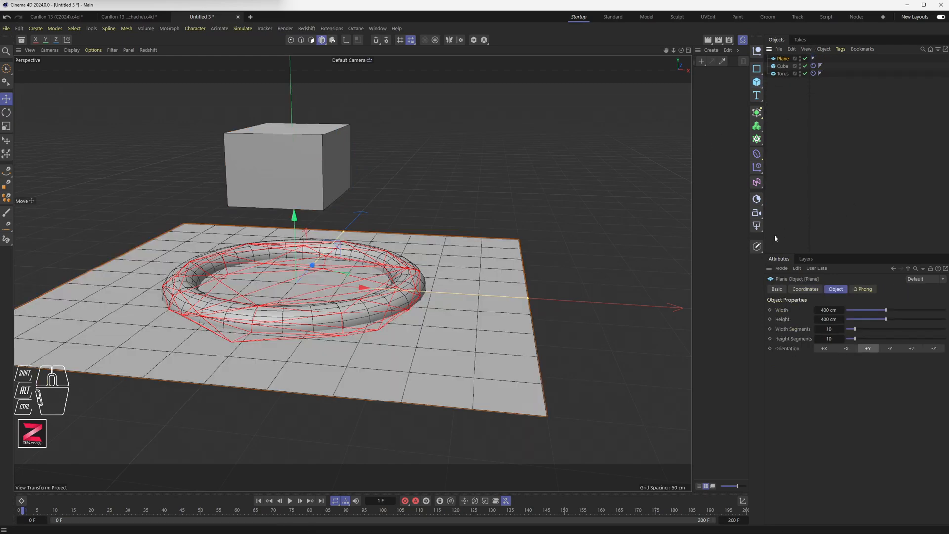
{"action": "right_click", "coordinate": [788, 75]}
{"action": "mouse_move", "coordinate": [880, 194]}
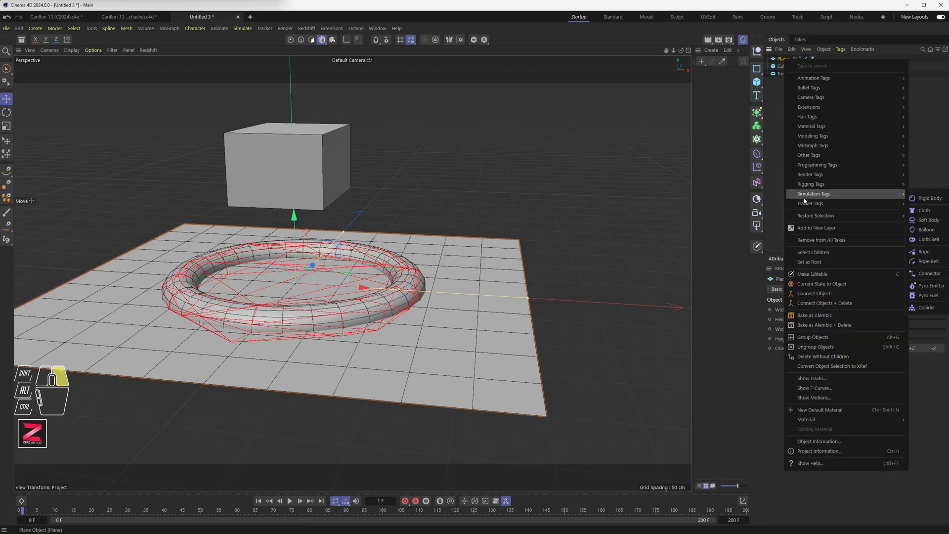
{"action": "left_click", "coordinate": [932, 308]}
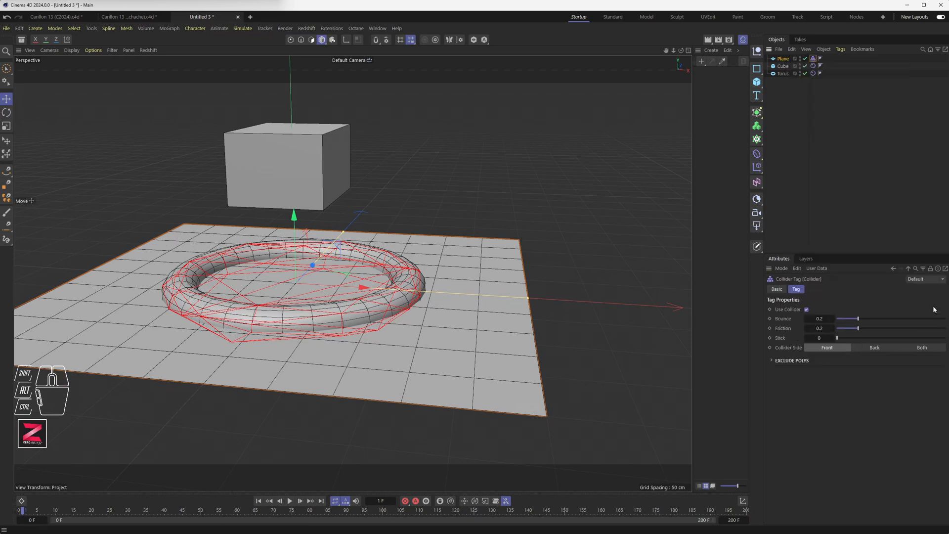
{"action": "left_click_drag", "start_coordinate": [784, 59], "coordinate": [785, 77]}
Step: Raise the torus slightly along its vertical axis so it sits above the collider plane
{"action": "left_click", "coordinate": [783, 59]}
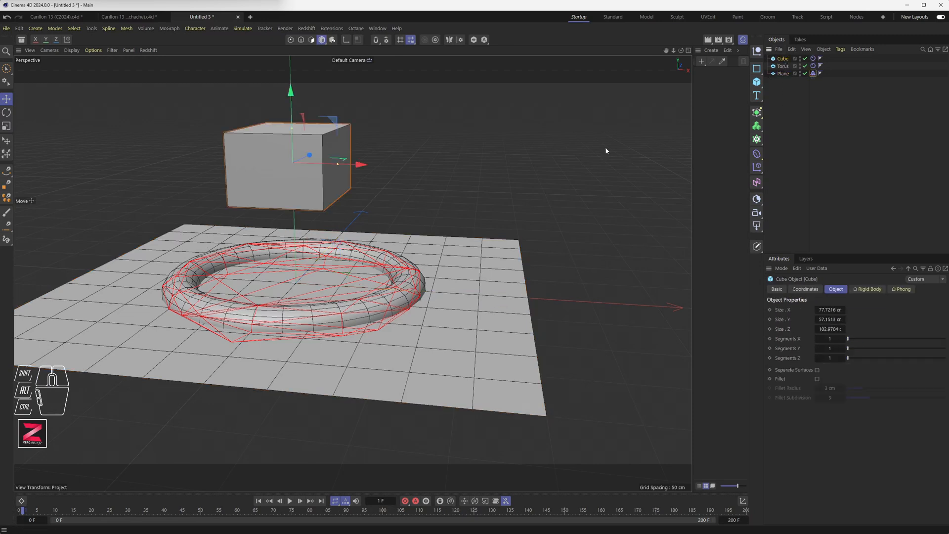
{"action": "left_click", "coordinate": [784, 66]}
{"action": "left_click_drag", "start_coordinate": [294, 216], "coordinate": [294, 216]}
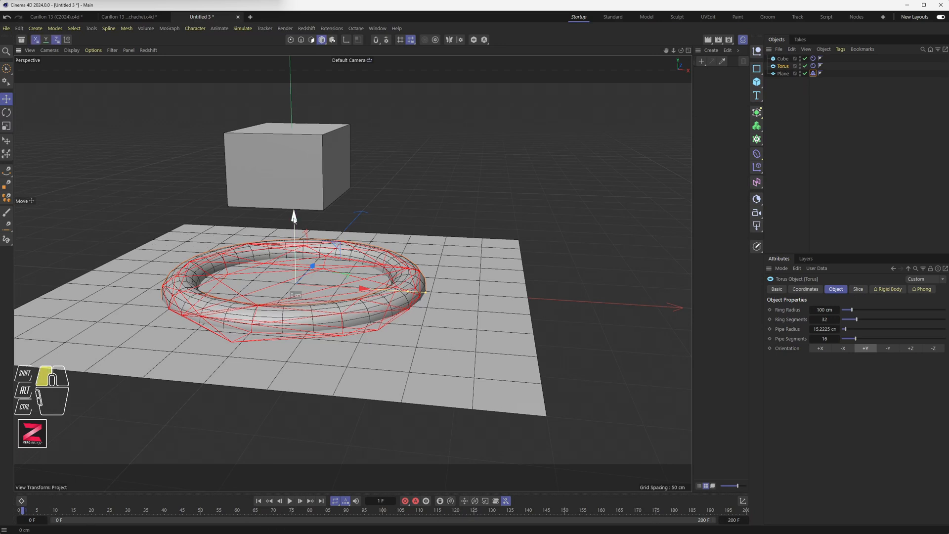
{"action": "left_click_drag", "start_coordinate": [294, 216], "coordinate": [270, 186]}
{"action": "left_click_drag", "start_coordinate": [295, 221], "coordinate": [296, 242]}
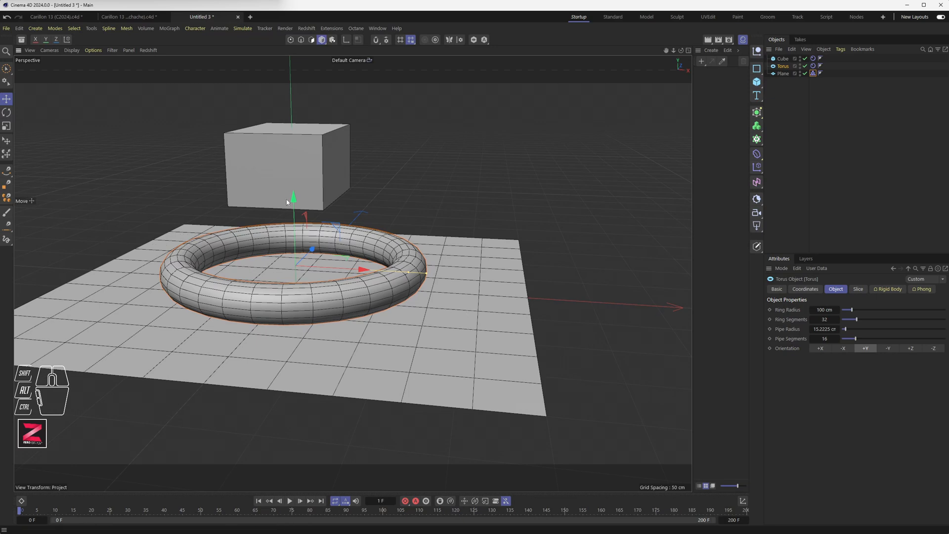
Step: Play the simulation from the start to about frame 27 and examine how the cube lands on the torus's collision shape
{"action": "left_click", "coordinate": [275, 165]}
{"action": "left_click", "coordinate": [258, 501]}
{"action": "left_click", "coordinate": [291, 501]}
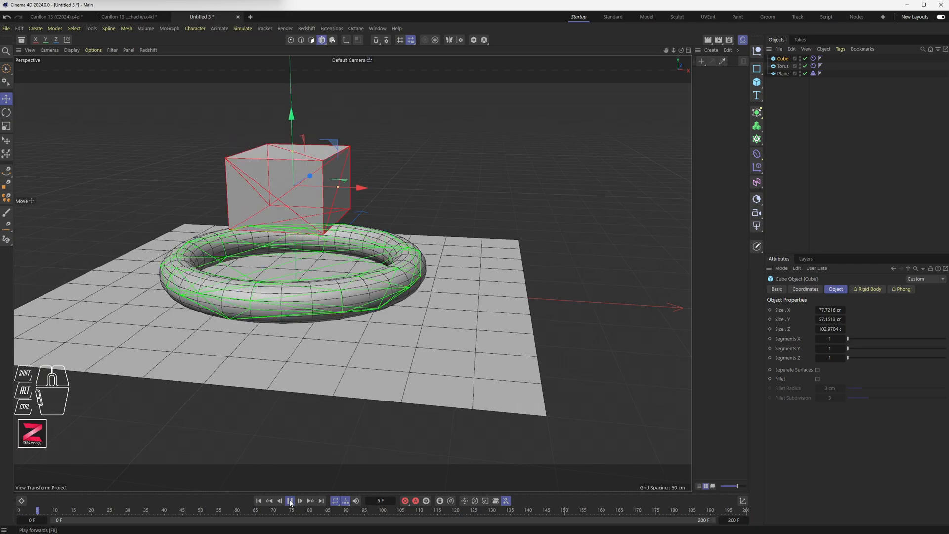
{"action": "left_click", "coordinate": [291, 501]}
{"action": "left_click_drag", "start_coordinate": [307, 349], "coordinate": [256, 270], "text": "alt"}
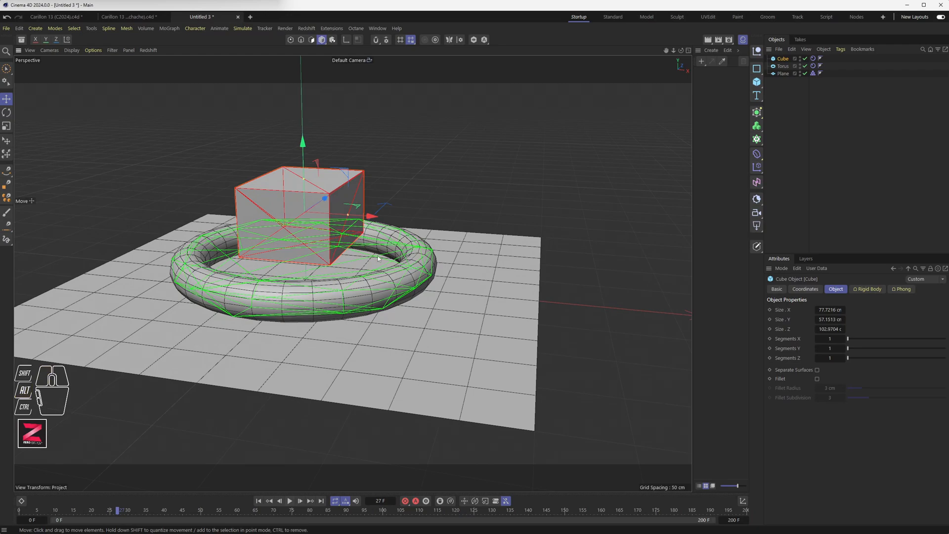
{"action": "left_click_drag", "start_coordinate": [367, 252], "coordinate": [324, 278], "text": "alt"}
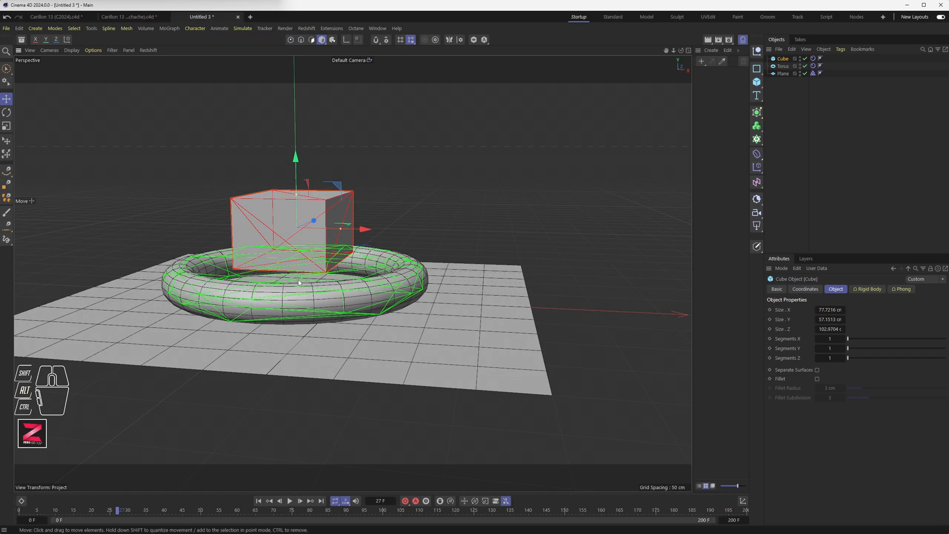
Step: Return to the first frame and raise the cube well above the torus along its vertical axis
{"action": "left_click", "coordinate": [258, 501]}
{"action": "left_click_drag", "start_coordinate": [295, 122], "coordinate": [293, 70]}
{"action": "scroll", "coordinate": [321, 276], "scroll_direction": "down", "scroll_amount": 4, "text": "alt"}
{"action": "left_click_drag", "start_coordinate": [320, 277], "coordinate": [321, 314], "text": "alt"}
{"action": "left_click_drag", "start_coordinate": [299, 197], "coordinate": [299, 170]}
{"action": "left_click_drag", "start_coordinate": [331, 291], "coordinate": [278, 305], "text": "alt"}
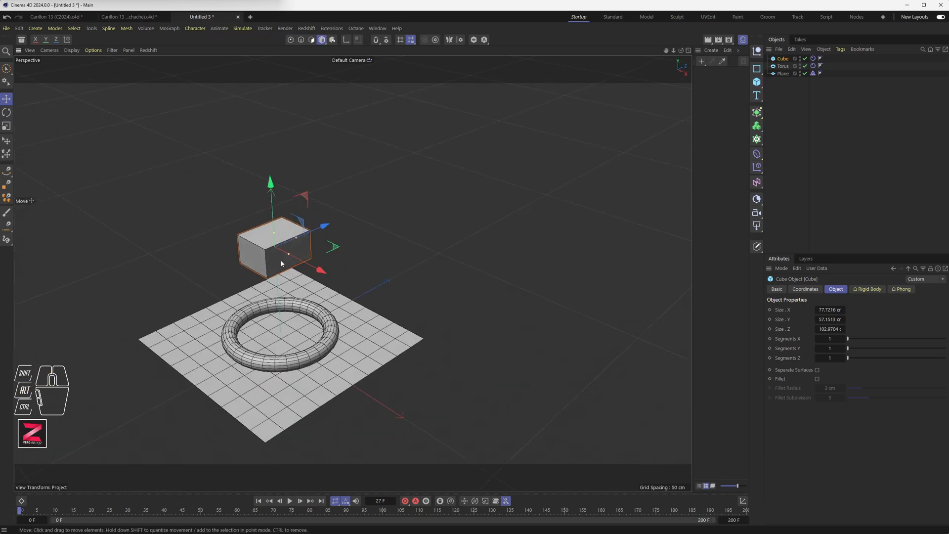
Step: Shorten the cube's Z size to about 63 cm and rotate it so it sits tilted above the torus
{"action": "left_click_drag", "start_coordinate": [299, 239], "coordinate": [289, 242]}
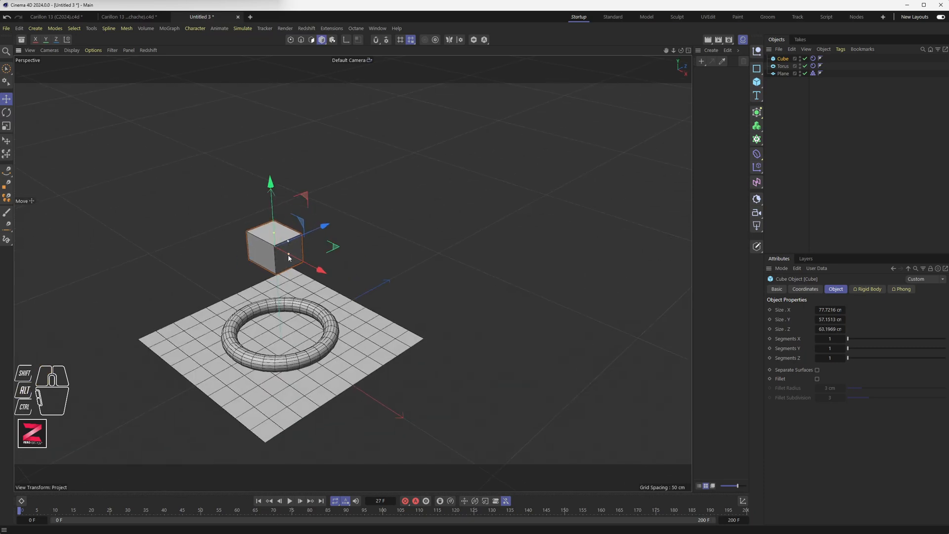
{"action": "key", "text": "r"}
{"action": "left_click_drag", "start_coordinate": [264, 242], "coordinate": [259, 203]}
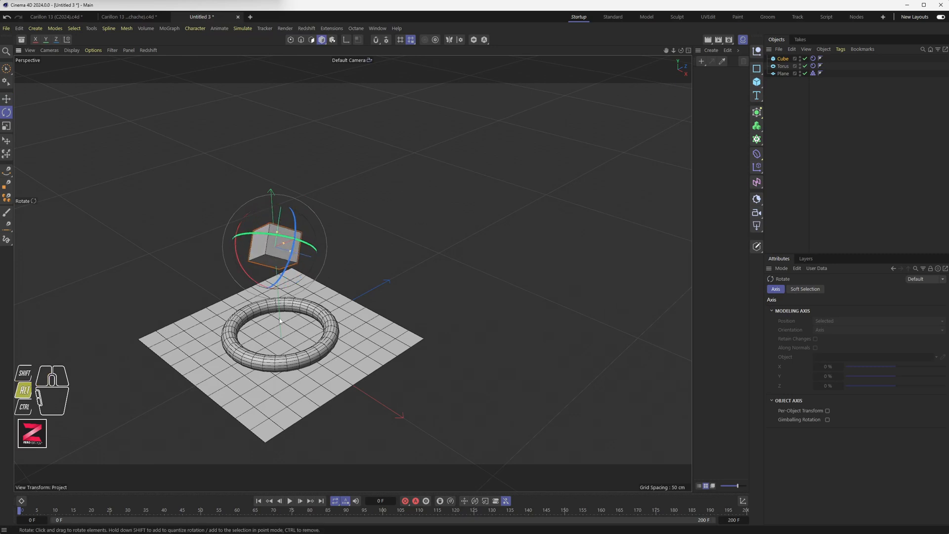
Step: Run the simulation to about frame 25 and examine the cube's contact with the torus's collision hull
{"action": "middle_click_drag", "start_coordinate": [280, 330], "coordinate": [310, 301], "text": "alt"}
{"action": "left_click_drag", "start_coordinate": [309, 301], "coordinate": [323, 271], "text": "alt"}
{"action": "left_click", "coordinate": [290, 502]}
{"action": "scroll", "coordinate": [319, 296], "scroll_direction": "up", "scroll_amount": 10}
{"action": "left_click_drag", "start_coordinate": [319, 295], "coordinate": [276, 321], "text": "alt"}
{"action": "left_click_drag", "start_coordinate": [287, 352], "coordinate": [239, 257], "text": "alt"}
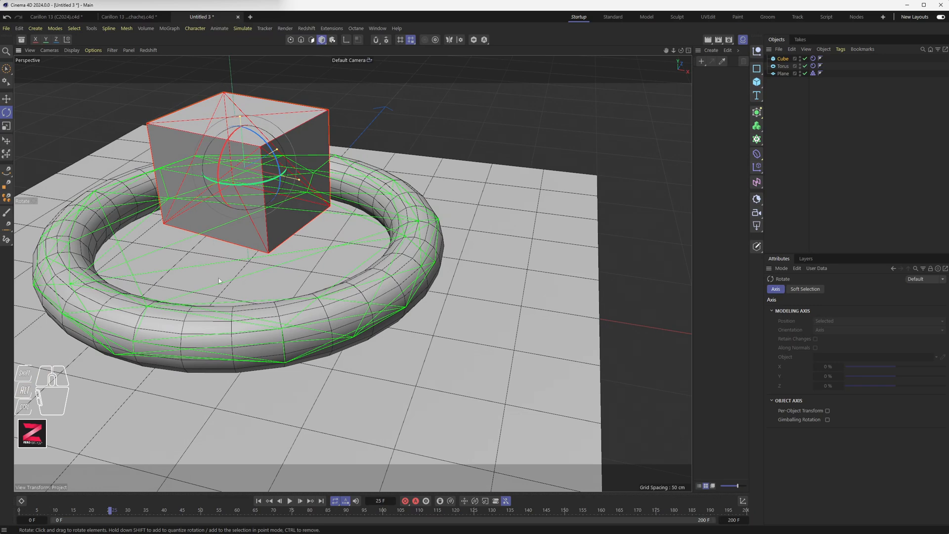
{"action": "middle_click_drag", "start_coordinate": [252, 297], "coordinate": [353, 327], "text": "alt"}
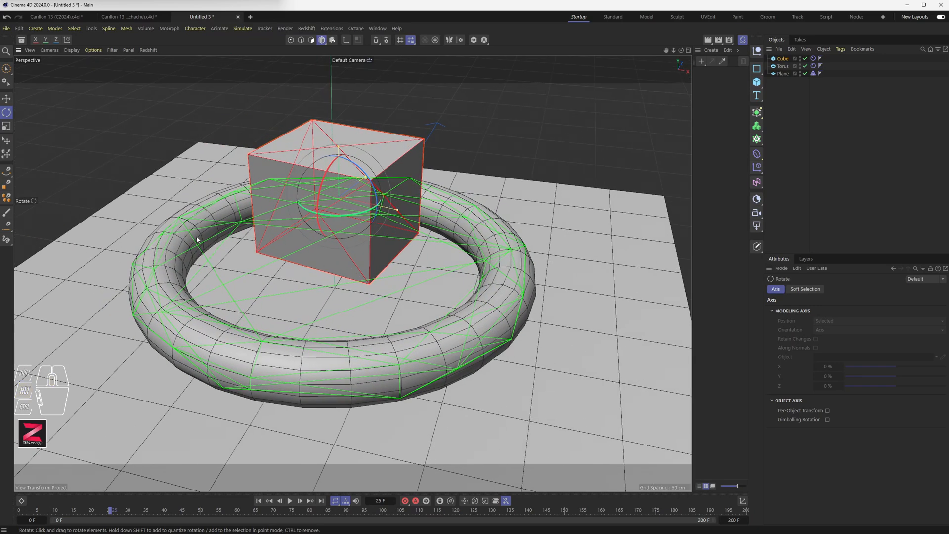
{"action": "left_click_drag", "start_coordinate": [361, 315], "coordinate": [365, 283], "text": "alt"}
Step: In the torus's Rigid Body collision settings, keep Collision Shapes on Auto and set Geometry Accuracy to 0.7
{"action": "left_click", "coordinate": [813, 66]}
{"action": "left_click", "coordinate": [832, 289]}
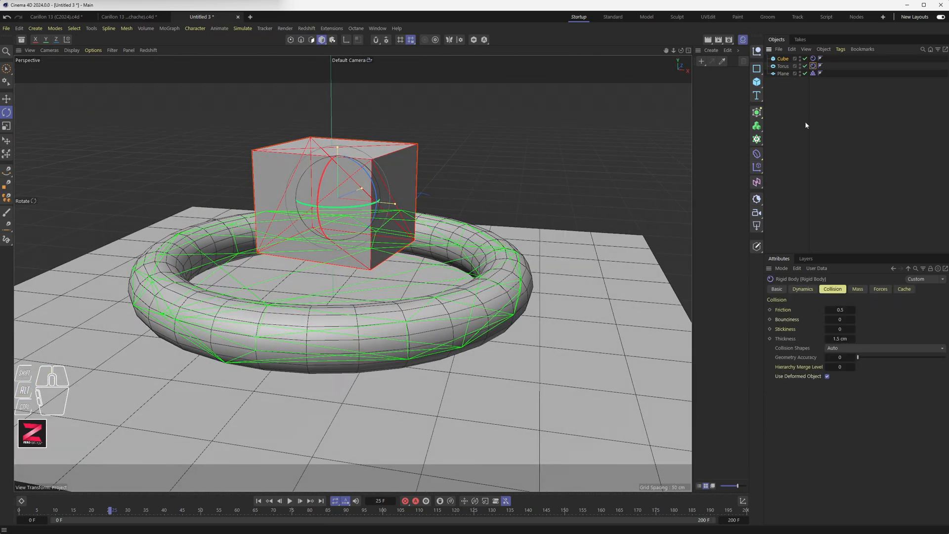
{"action": "left_click", "coordinate": [831, 349]}
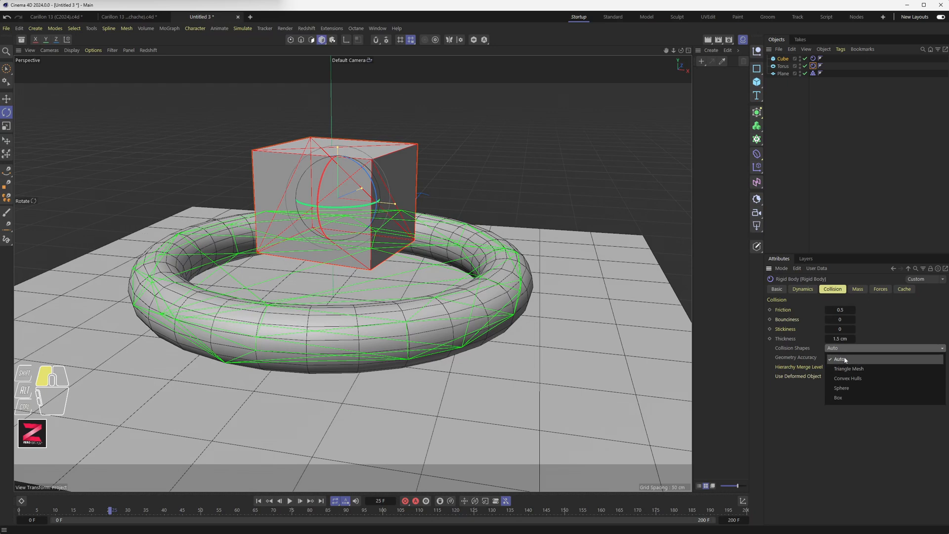
{"action": "left_click", "coordinate": [845, 362]}
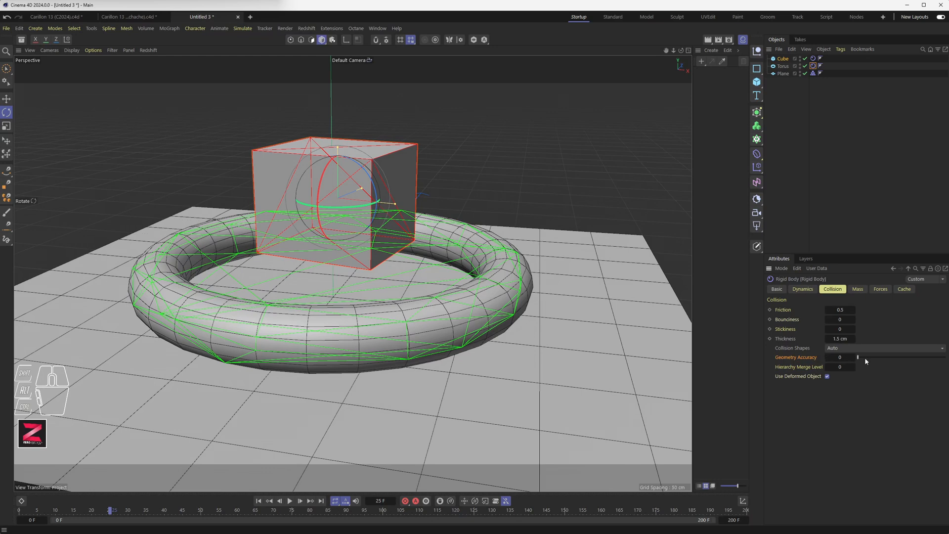
{"action": "left_click_drag", "start_coordinate": [860, 357], "coordinate": [863, 357]}
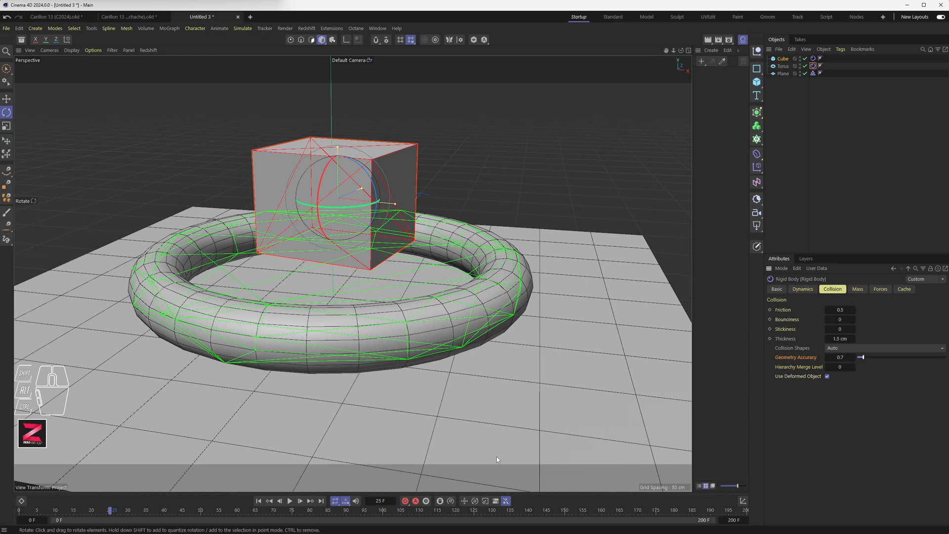
Step: Restart the simulation at frame 1 and inspect the coloured collision hulls around the torus from several angles
{"action": "left_click", "coordinate": [259, 501]}
{"action": "left_click", "coordinate": [290, 501]}
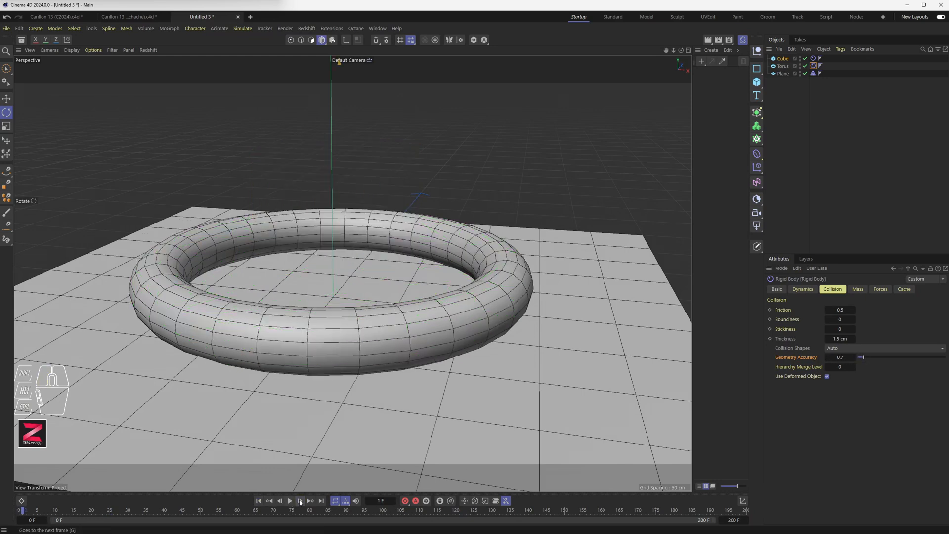
{"action": "left_click_drag", "start_coordinate": [337, 313], "coordinate": [342, 350], "text": "alt"}
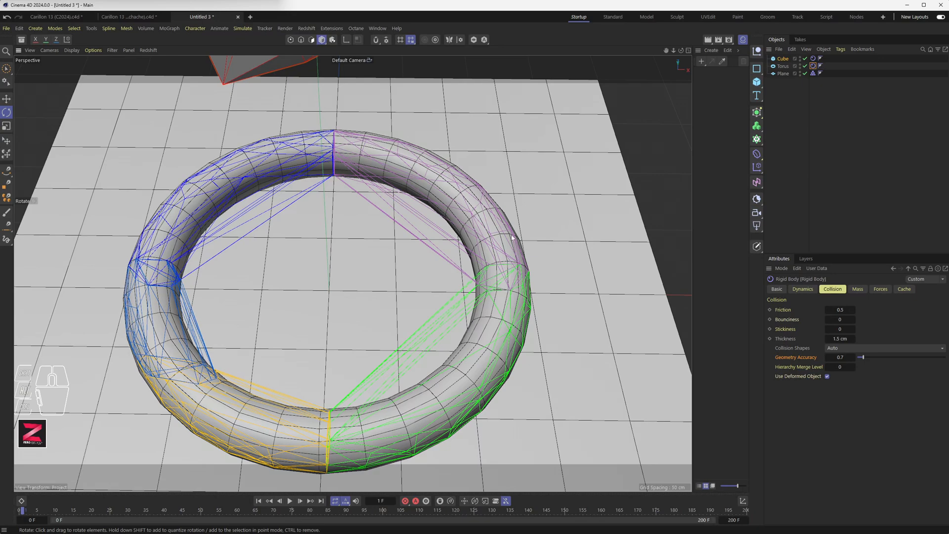
{"action": "left_click_drag", "start_coordinate": [326, 290], "coordinate": [289, 360], "text": "alt"}
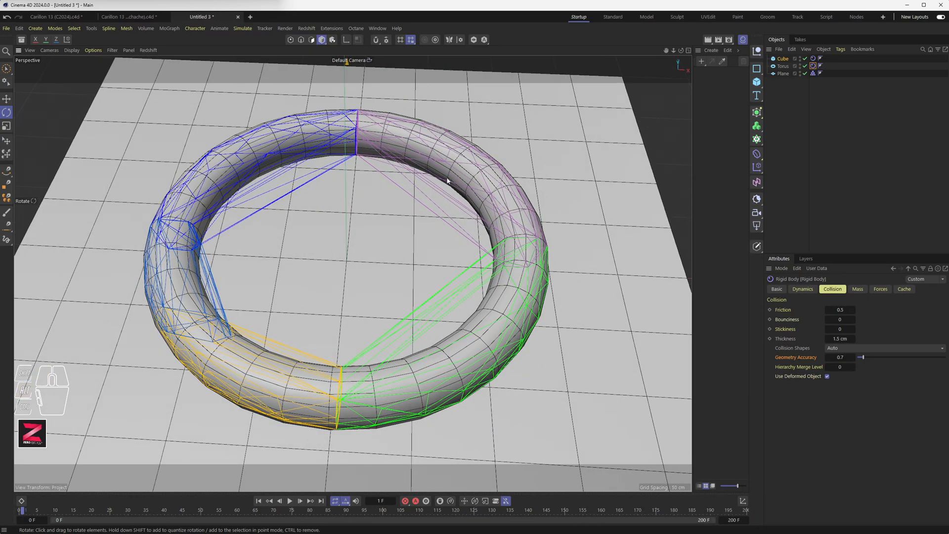
{"action": "left_click_drag", "start_coordinate": [252, 177], "coordinate": [322, 311], "text": "alt"}
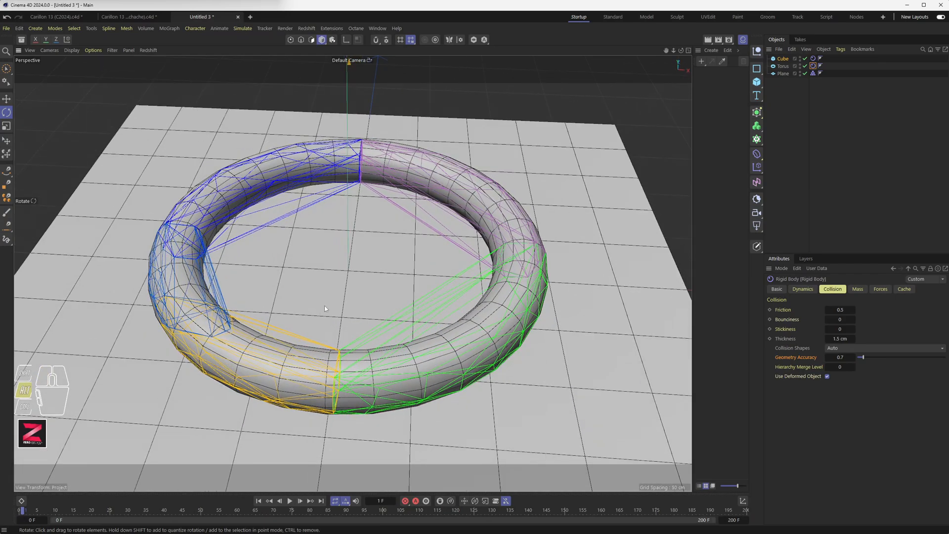
{"action": "mouse_move", "coordinate": [316, 216]}
{"action": "left_mouse_down", "text": "alt"}
{"action": "mouse_move", "coordinate": [316, 266]}
{"action": "mouse_move", "coordinate": [318, 222]}
{"action": "left_mouse_up", "text": "alt"}
{"action": "scroll", "coordinate": [350, 349], "scroll_direction": "down", "scroll_amount": 5}
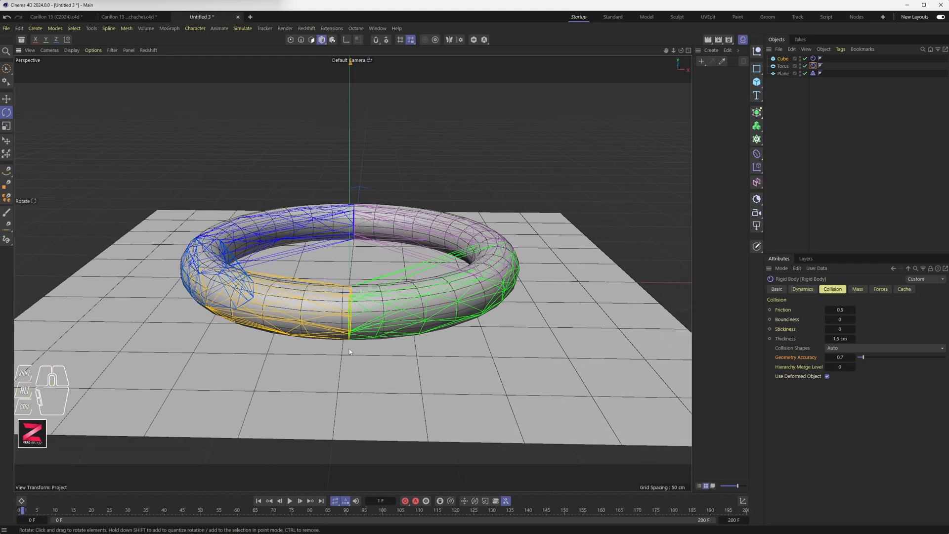
Step: Play the simulation to about frame 36 and check how the tilted cube falls relative to the torus's opening
{"action": "middle_click_drag", "start_coordinate": [350, 349], "coordinate": [304, 373], "text": "alt"}
{"action": "left_click", "coordinate": [289, 501]}
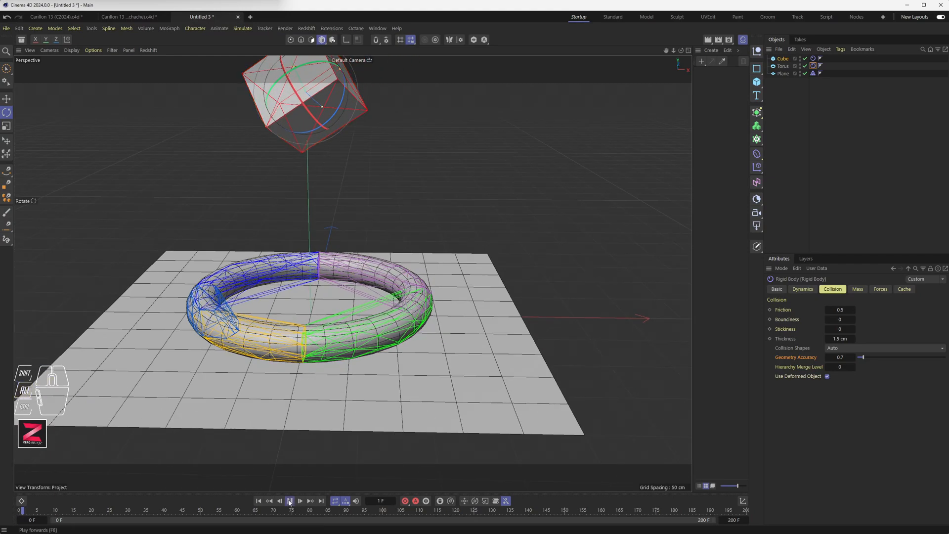
{"action": "left_click", "coordinate": [290, 501]}
{"action": "left_click_drag", "start_coordinate": [382, 296], "coordinate": [413, 374], "text": "alt"}
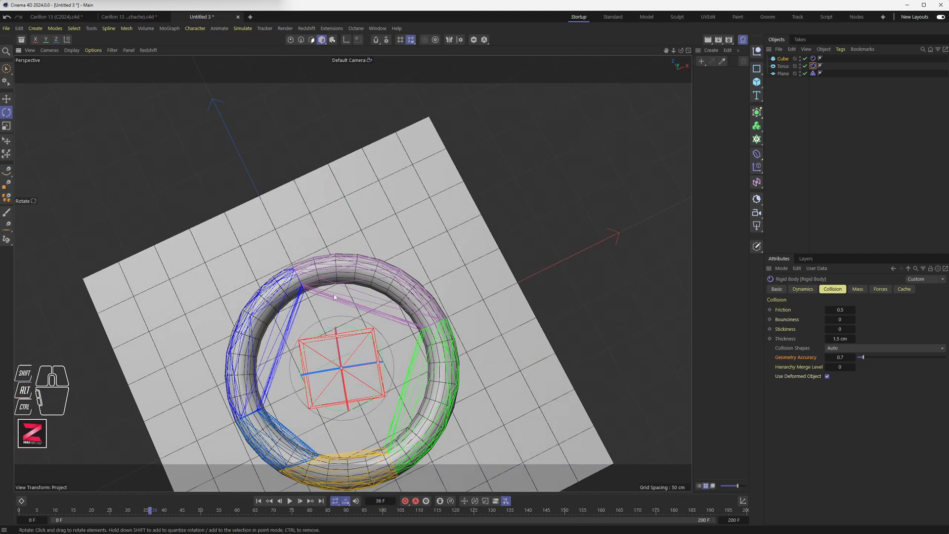
{"action": "left_click_drag", "start_coordinate": [322, 348], "coordinate": [345, 224], "text": "alt"}
Step: Set the torus's Geometry Accuracy to 2 and advance the simulation from the start to frame 4
{"action": "left_click_drag", "start_coordinate": [866, 356], "coordinate": [875, 358]}
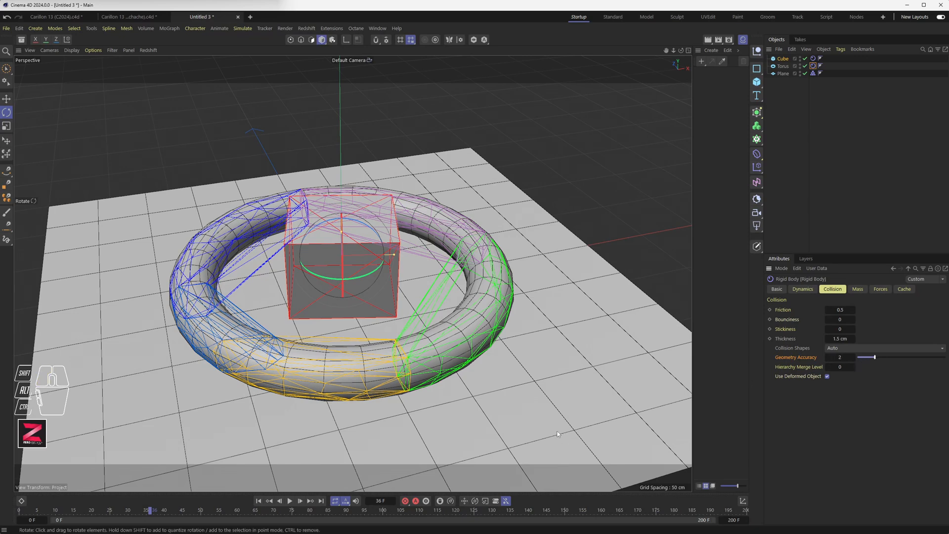
{"action": "left_click", "coordinate": [258, 501]}
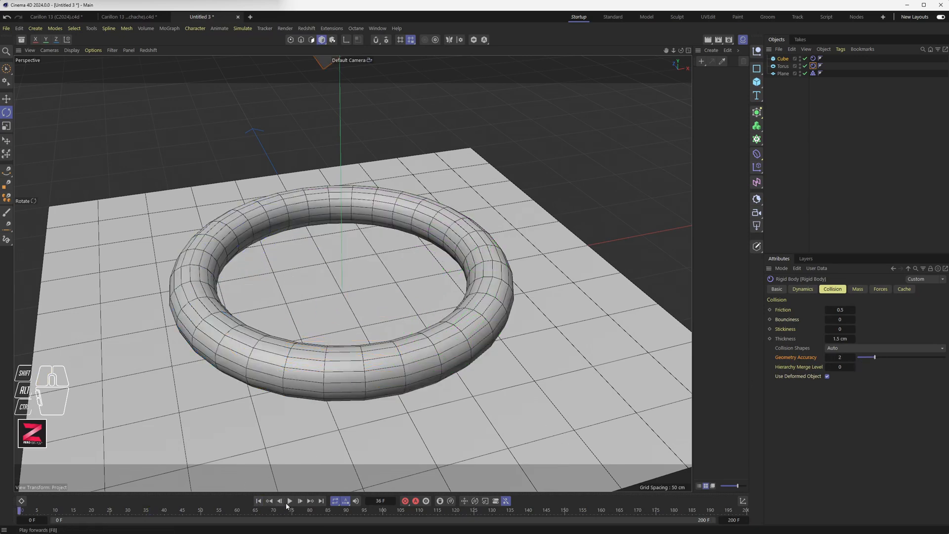
{"action": "left_click", "coordinate": [300, 501]}
{"action": "left_click", "coordinate": [299, 501]}
{"action": "left_click", "coordinate": [300, 501]}
{"action": "left_click", "coordinate": [300, 501]}
{"action": "left_click_drag", "start_coordinate": [368, 345], "coordinate": [362, 342], "text": "alt"}
Step: Set the torus's Geometry Accuracy to 3 and advance the simulation a few frames from the start
{"action": "left_click", "coordinate": [841, 357]}
{"action": "type", "text": "3"}
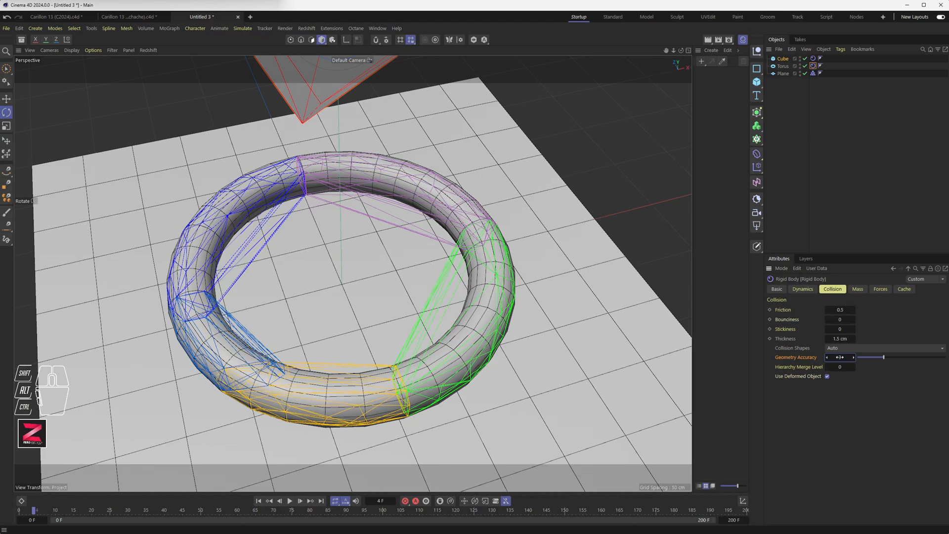
{"action": "left_click", "coordinate": [259, 502]}
{"action": "left_click", "coordinate": [301, 502]}
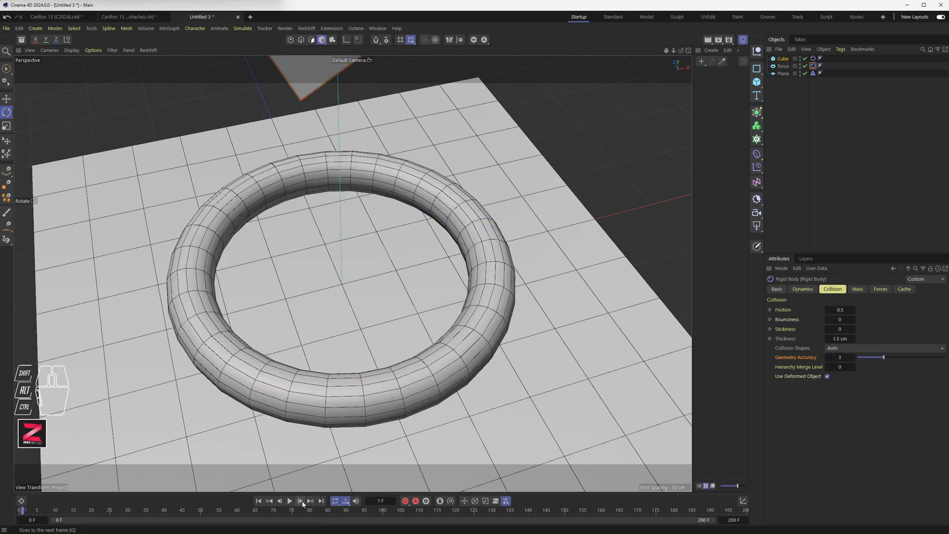
{"action": "left_click", "coordinate": [302, 503]}
{"action": "left_click", "coordinate": [302, 502]}
{"action": "left_click", "coordinate": [302, 503]}
{"action": "left_click", "coordinate": [302, 502]}
Step: Play the simulation to about frame 66 and check the cube's position inside the torus
{"action": "left_click", "coordinate": [280, 502]}
{"action": "left_click", "coordinate": [290, 501]}
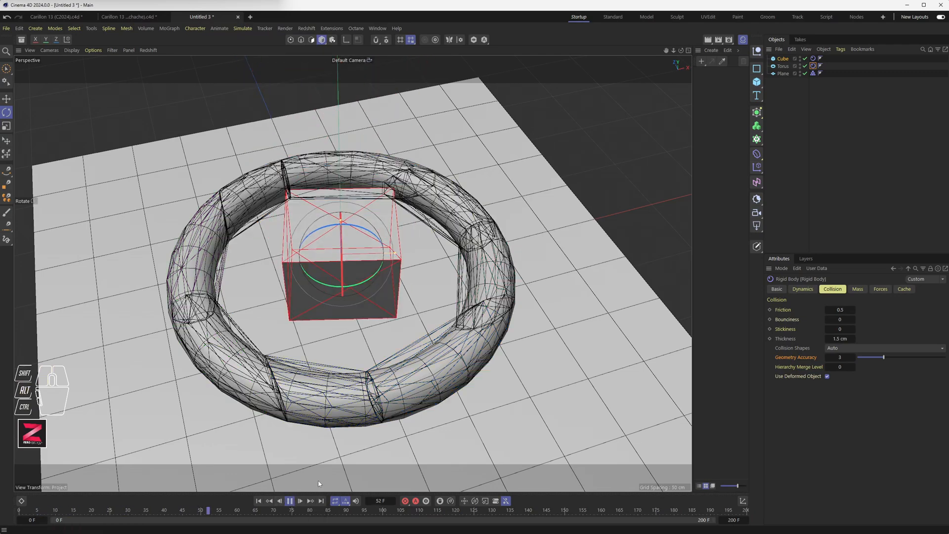
{"action": "left_click", "coordinate": [292, 503]}
{"action": "mouse_move", "coordinate": [343, 405]}
{"action": "left_mouse_down", "text": "alt"}
{"action": "mouse_move", "coordinate": [324, 343]}
{"action": "mouse_move", "coordinate": [319, 394]}
{"action": "mouse_move", "coordinate": [341, 410]}
{"action": "left_mouse_up", "text": "alt"}
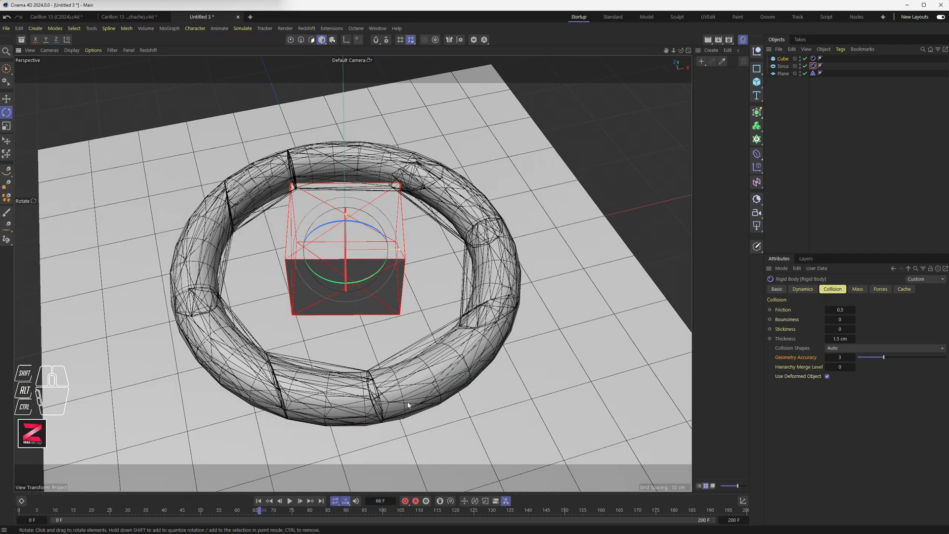
Step: Select the torus, restart the simulation at frame 1 and inspect its collision hull segments
{"action": "left_click", "coordinate": [366, 403]}
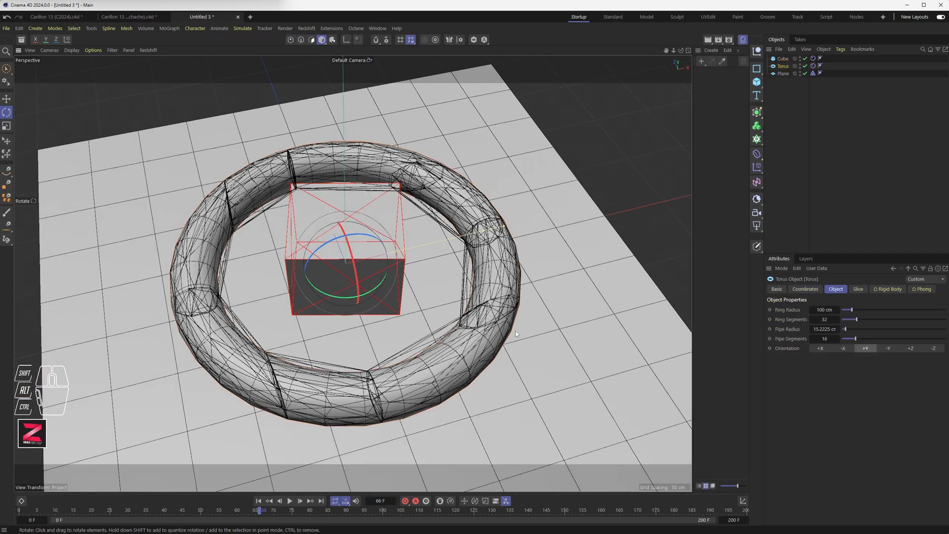
{"action": "left_click", "coordinate": [258, 501]}
{"action": "left_click", "coordinate": [300, 501]}
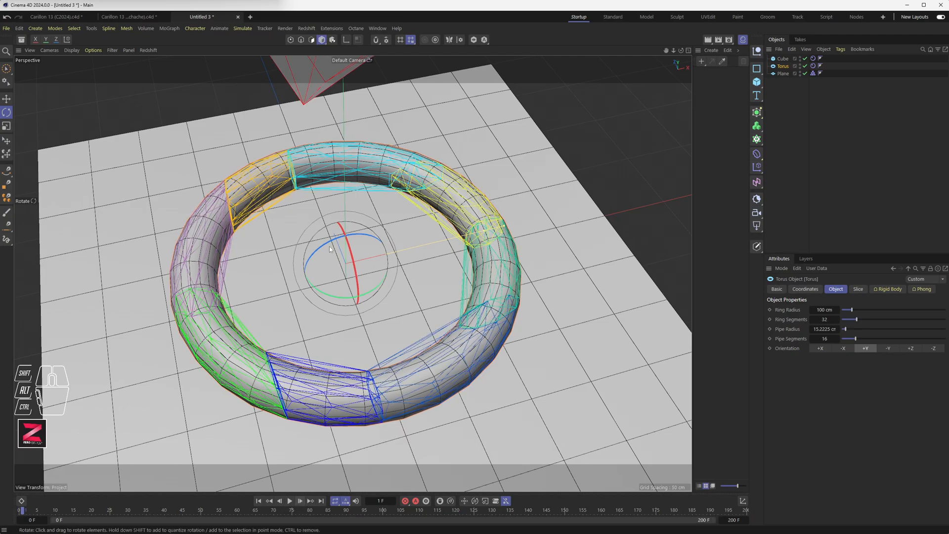
{"action": "left_click_drag", "start_coordinate": [466, 370], "coordinate": [254, 197], "text": "alt"}
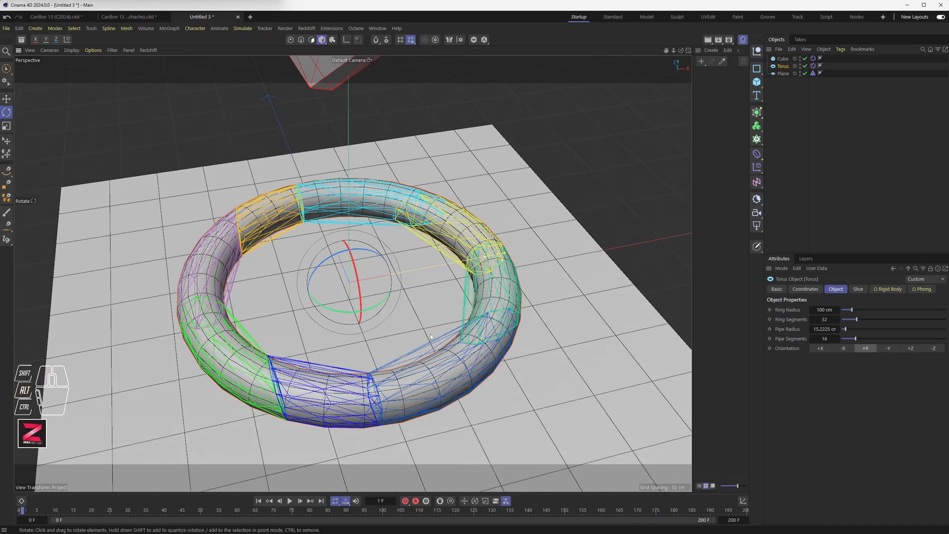
Step: Change the Collision Shapes option of the torus's Rigid Body tag to Convex Hulls
{"action": "left_click", "coordinate": [814, 67]}
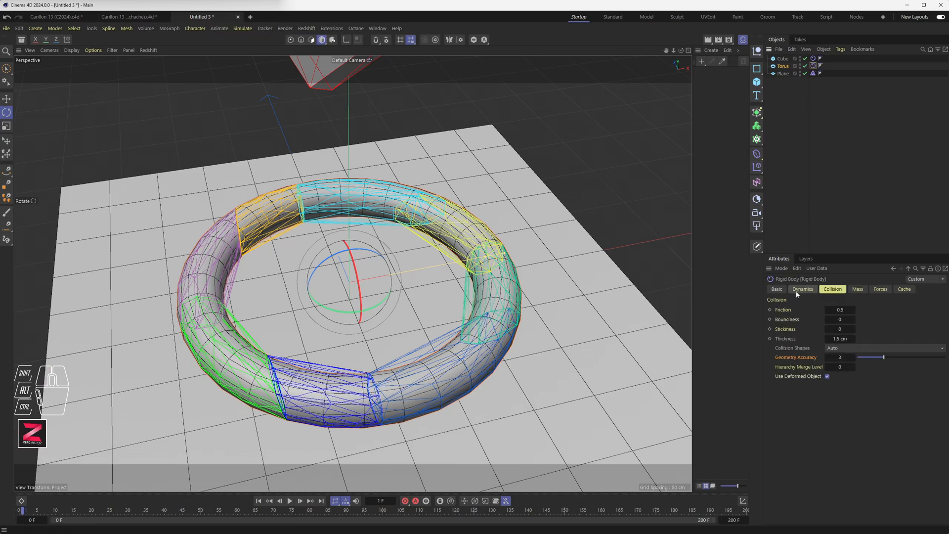
{"action": "left_click", "coordinate": [841, 349]}
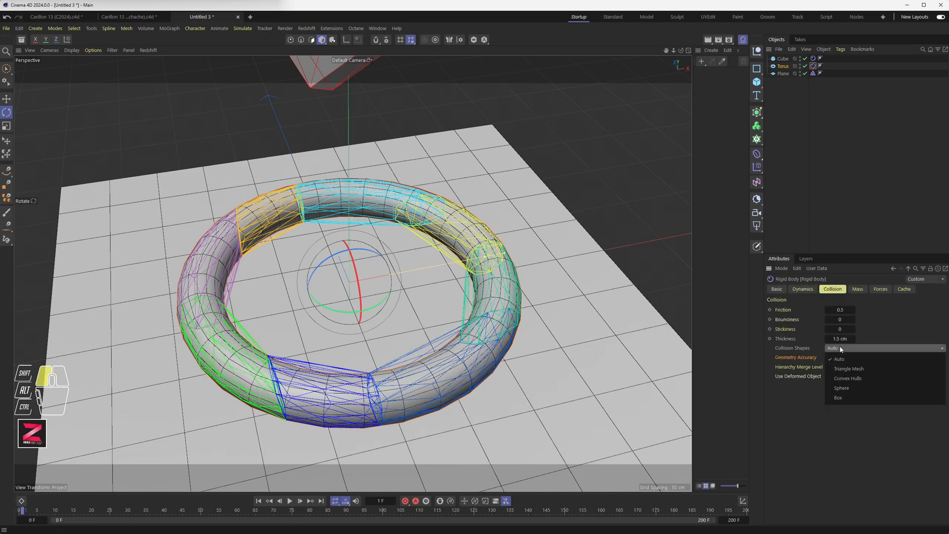
{"action": "left_click", "coordinate": [847, 379]}
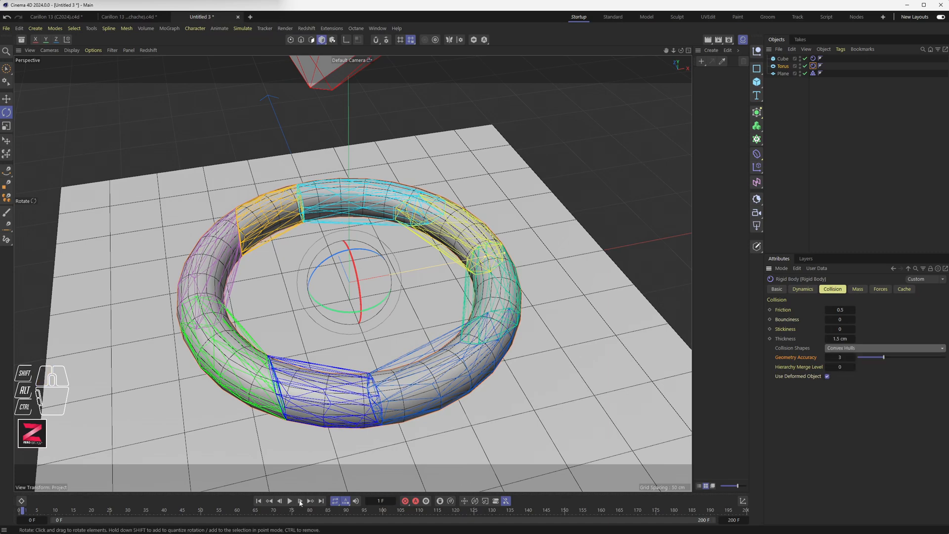
Step: Restart the simulation at frame 1 and examine the convex hull segments around the torus from several angles
{"action": "left_click", "coordinate": [258, 503]}
{"action": "left_click", "coordinate": [302, 503]}
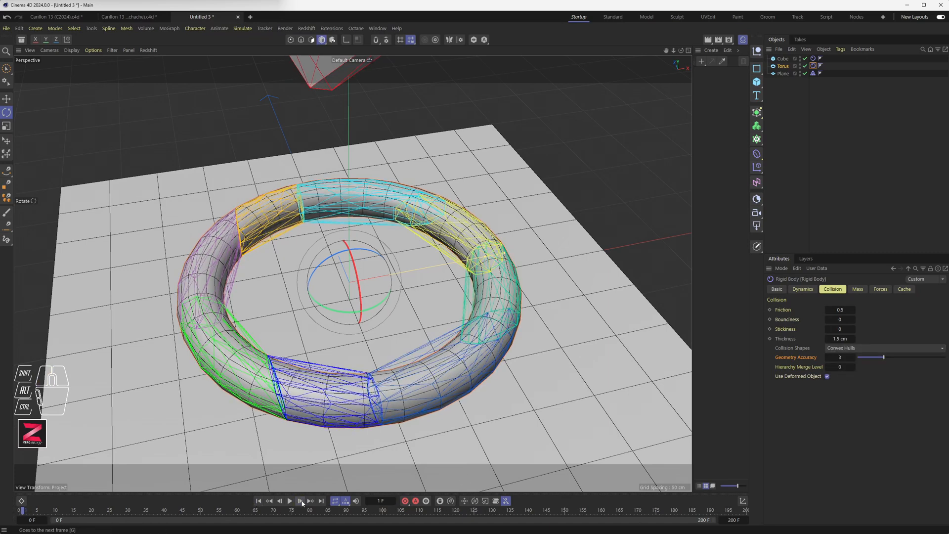
{"action": "left_click_drag", "start_coordinate": [353, 316], "coordinate": [282, 289], "text": "alt"}
{"action": "left_click_drag", "start_coordinate": [397, 271], "coordinate": [222, 373], "text": "alt"}
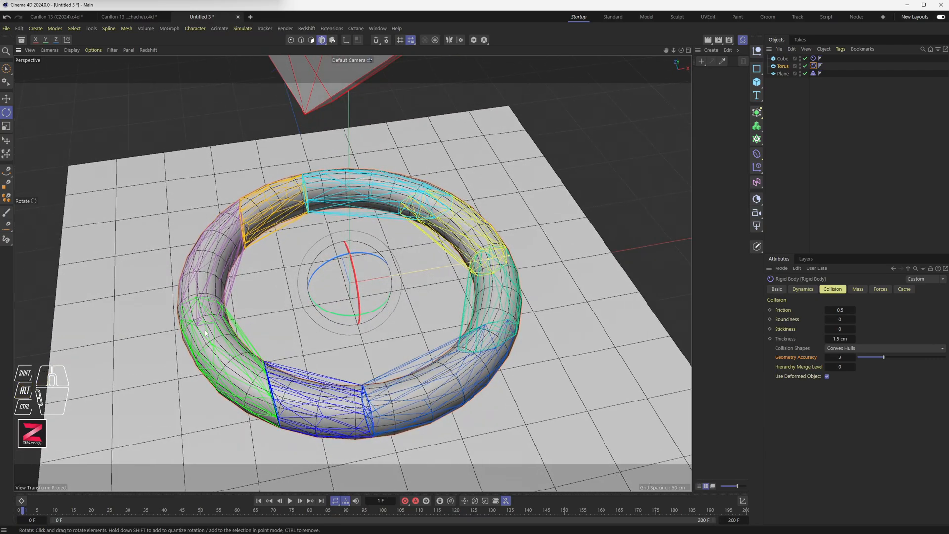
{"action": "left_click_drag", "start_coordinate": [454, 358], "coordinate": [419, 379], "text": "alt"}
{"action": "left_click_drag", "start_coordinate": [376, 317], "coordinate": [301, 285], "text": "alt"}
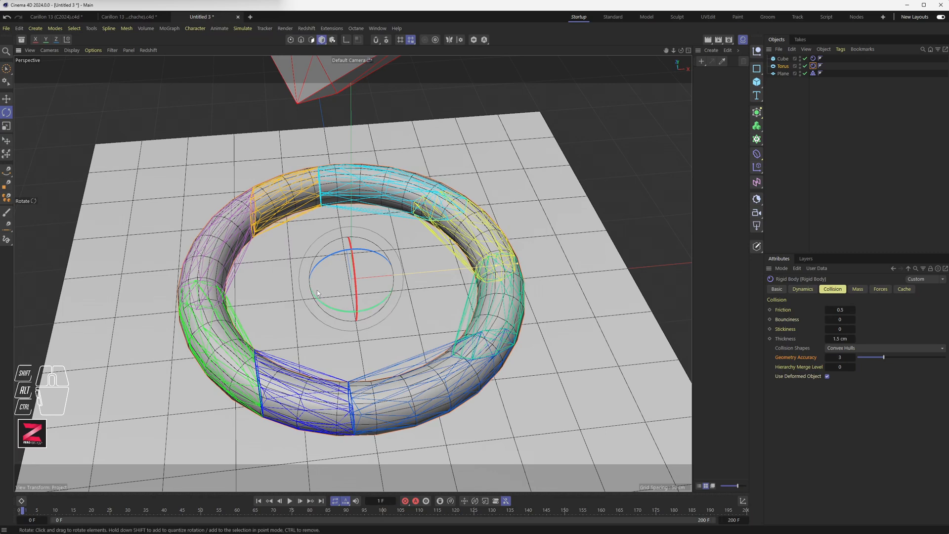
Step: Set the torus's Collision Shapes to Triangle Mesh, and advance to frame 4 to inspect the resulting collision mesh
{"action": "left_click", "coordinate": [849, 349]}
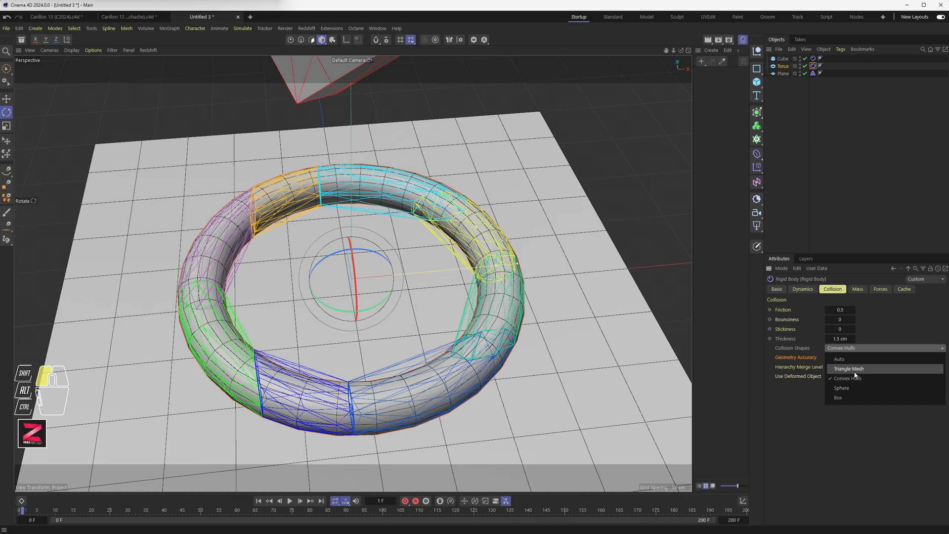
{"action": "left_click", "coordinate": [849, 369]}
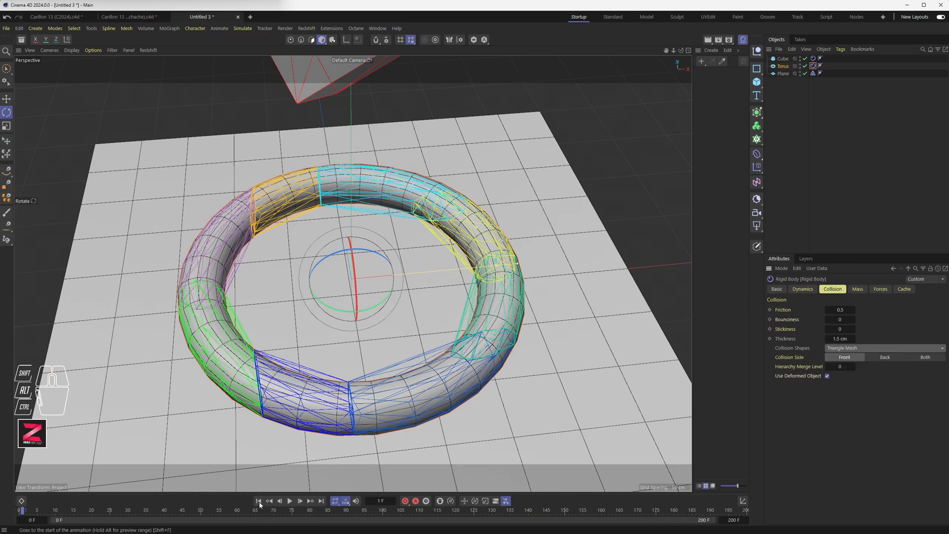
{"action": "left_click", "coordinate": [301, 501]}
{"action": "left_click", "coordinate": [301, 502]}
{"action": "left_click", "coordinate": [302, 502]}
{"action": "left_click", "coordinate": [301, 502]}
{"action": "scroll", "coordinate": [331, 382], "scroll_direction": "down", "scroll_amount": 4}
{"action": "left_click_drag", "start_coordinate": [331, 382], "coordinate": [333, 321], "text": "alt"}
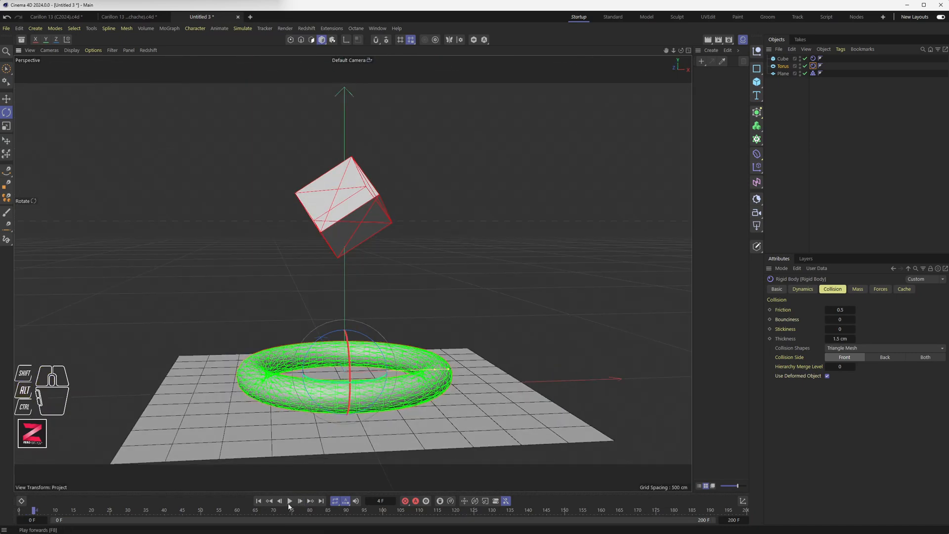
Step: Play the simulation to frame 43 and examine how the cube settles inside the torus
{"action": "left_click", "coordinate": [290, 501]}
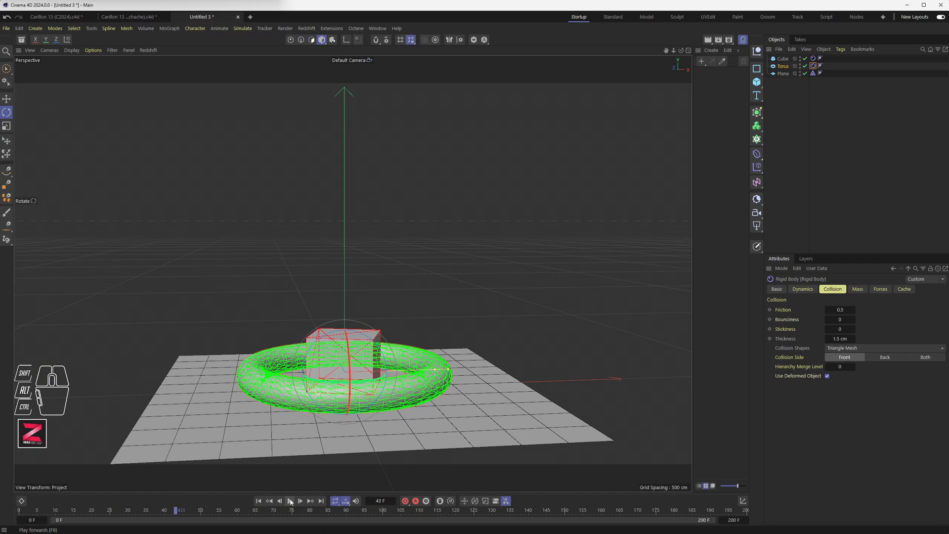
{"action": "left_click_drag", "start_coordinate": [311, 452], "coordinate": [323, 384], "text": "alt"}
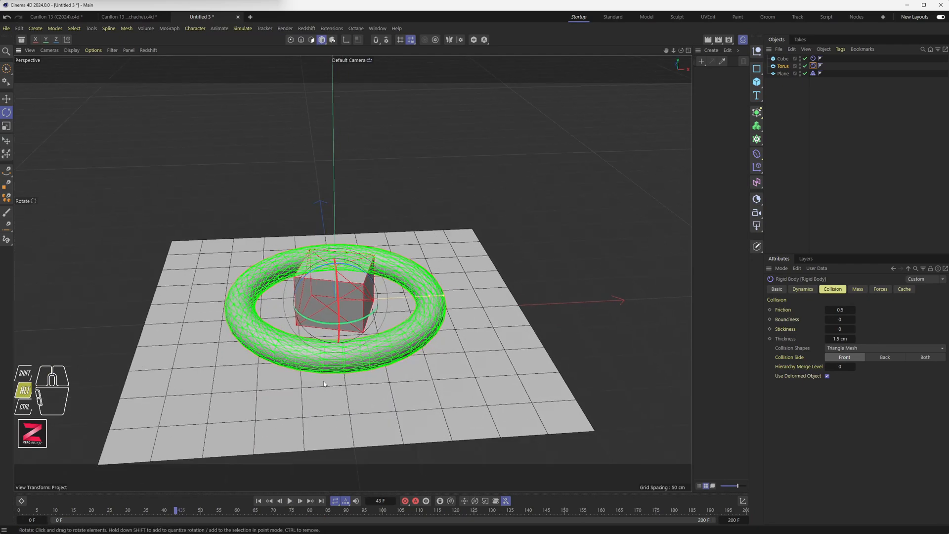
{"action": "scroll", "coordinate": [323, 384], "scroll_direction": "up", "scroll_amount": 4, "text": "alt"}
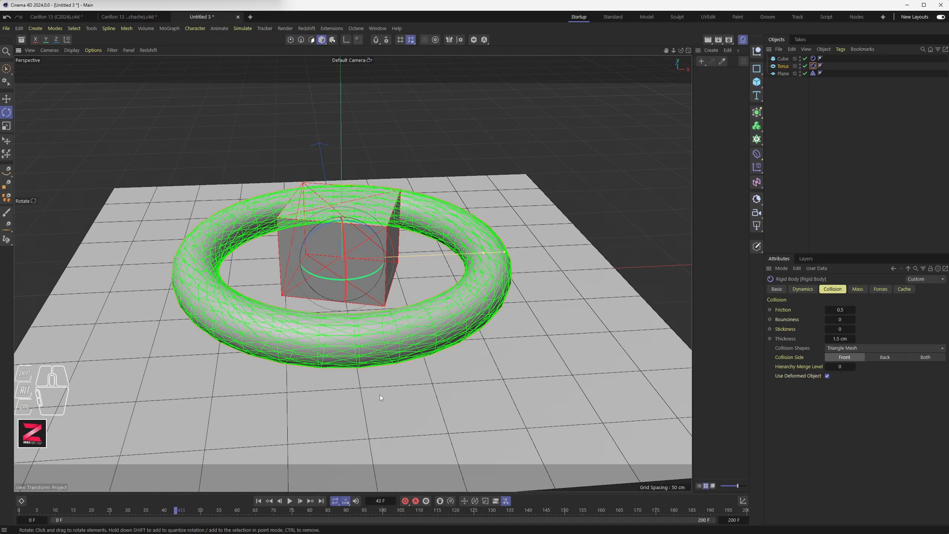
Step: Set the project's simulation Substeps to 50 and replay the simulation from the start to frame 35
{"action": "key", "text": "ctrl+d"}
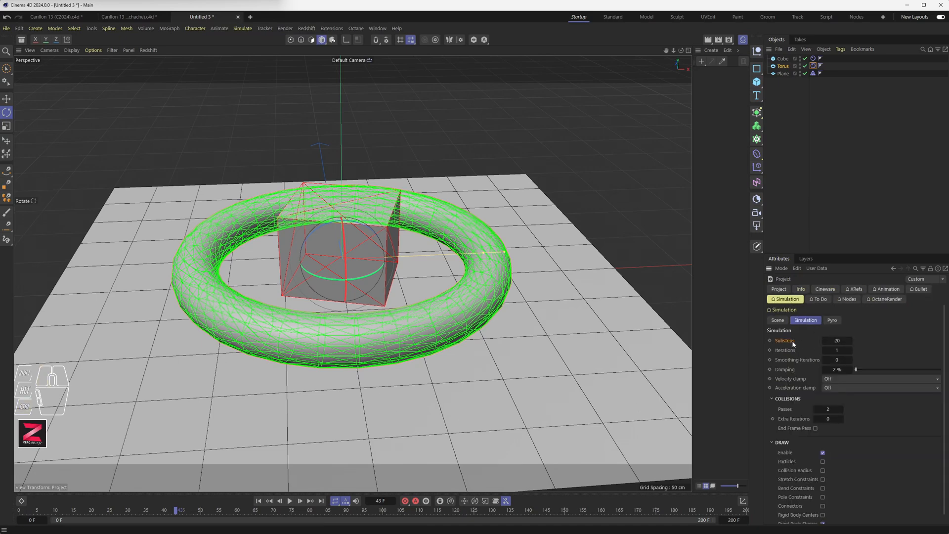
{"action": "double_click", "coordinate": [838, 340]}
{"action": "left_click", "coordinate": [258, 501]}
{"action": "left_click", "coordinate": [290, 501]}
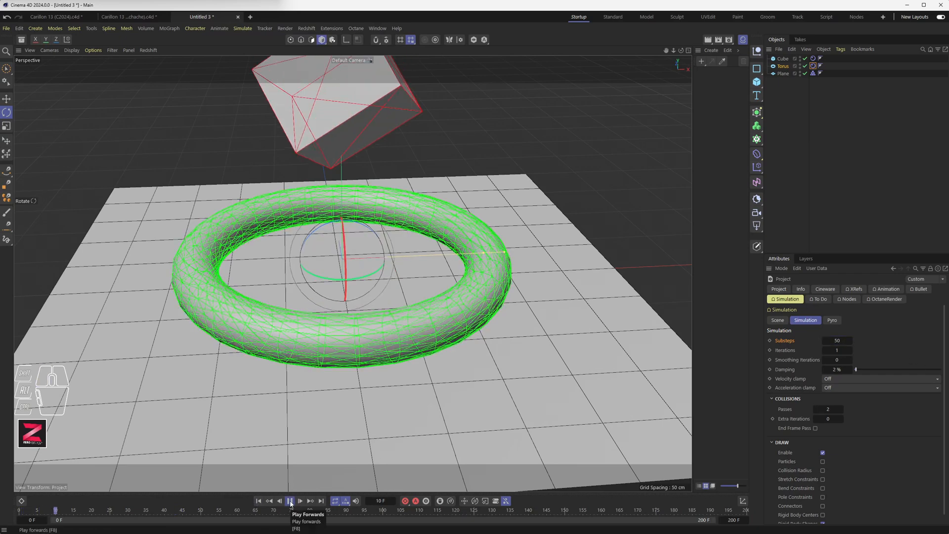
{"action": "left_click", "coordinate": [291, 501]}
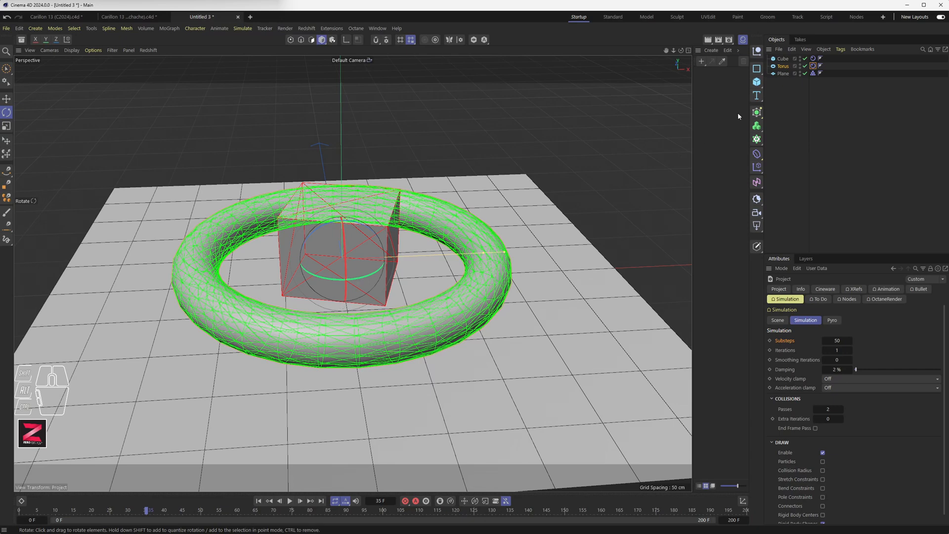
Step: Set Bounciness to 0.5 on the torus's Rigid Body tag and to 0.65 on the cube's
{"action": "left_click", "coordinate": [813, 65]}
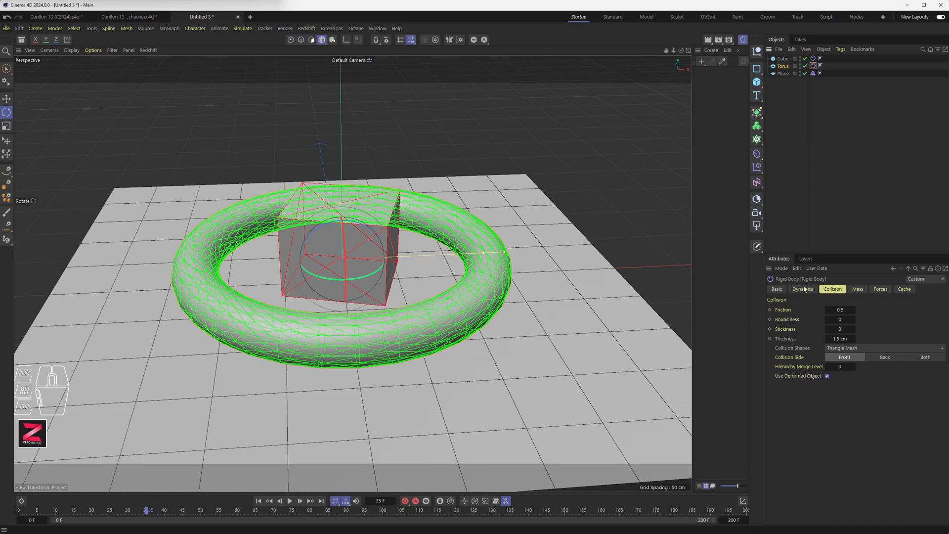
{"action": "left_click_drag", "start_coordinate": [849, 320], "coordinate": [855, 320]}
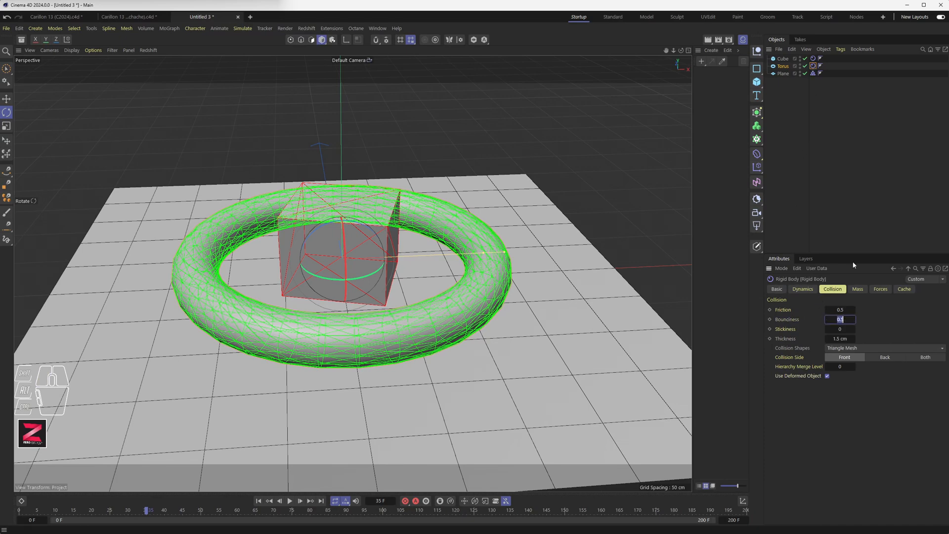
{"action": "left_click", "coordinate": [813, 59]}
{"action": "left_click_drag", "start_coordinate": [844, 319], "coordinate": [860, 319]}
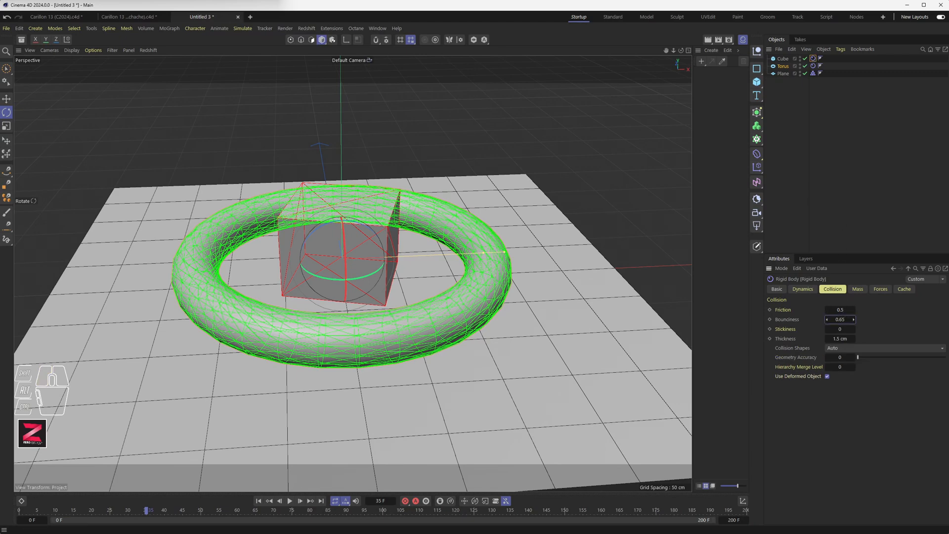
Step: Replay the simulation from the start to frame 50 and check the cube's bounce inside the torus
{"action": "left_click", "coordinate": [258, 501]}
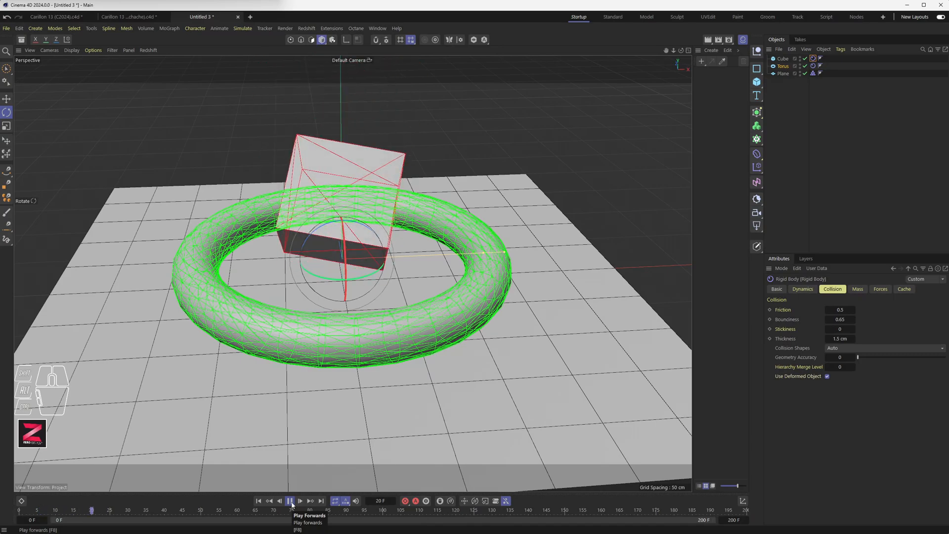
{"action": "left_click", "coordinate": [291, 502]}
{"action": "mouse_move", "coordinate": [323, 381]}
{"action": "left_mouse_down", "text": "alt"}
{"action": "mouse_move", "coordinate": [322, 327]}
{"action": "mouse_move", "coordinate": [328, 379]}
{"action": "left_mouse_up", "text": "alt"}
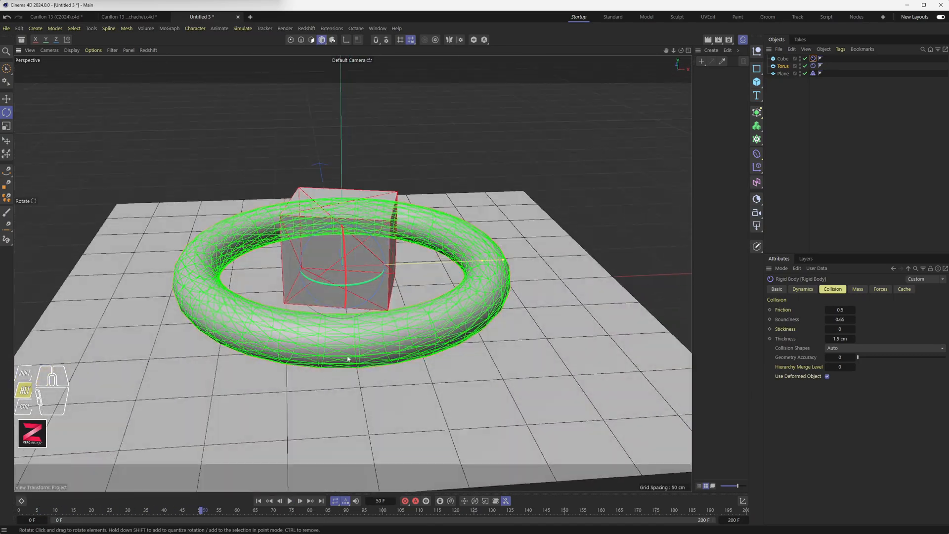
{"action": "scroll", "coordinate": [350, 377], "scroll_direction": "down", "scroll_amount": 3, "text": "alt"}
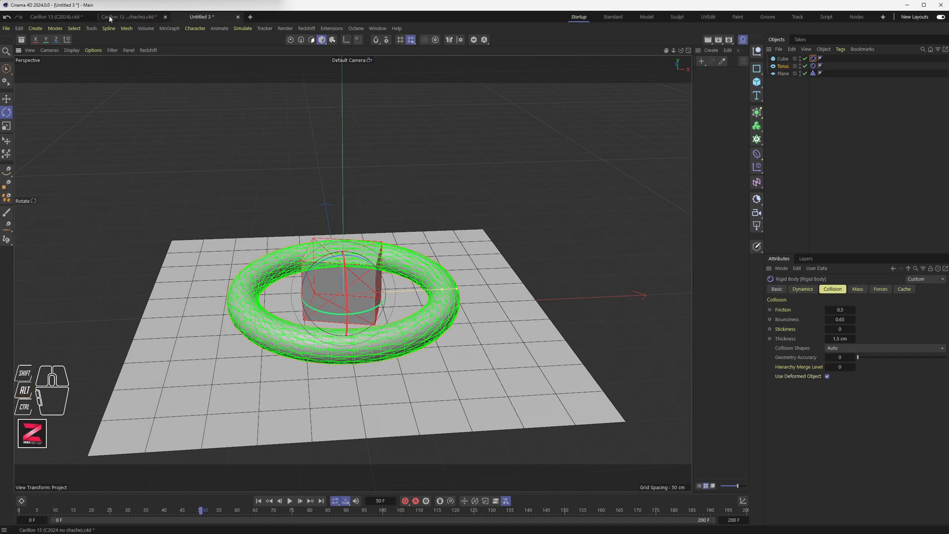
Step: Switch to the Carillon 13 (C2024 no chache) project and show the Rigid Body collision settings of Boole.01 under Null.Main02
{"action": "left_click", "coordinate": [64, 16]}
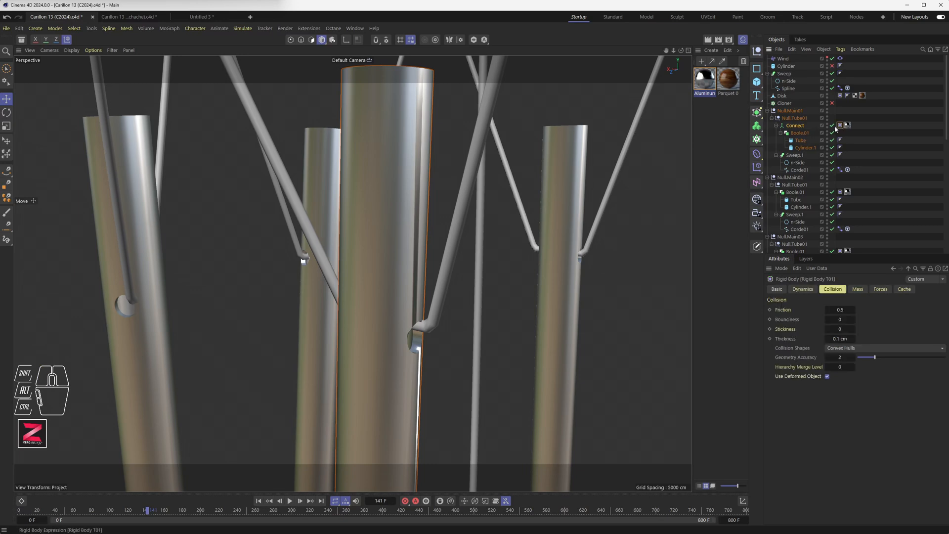
{"action": "left_click", "coordinate": [130, 16]}
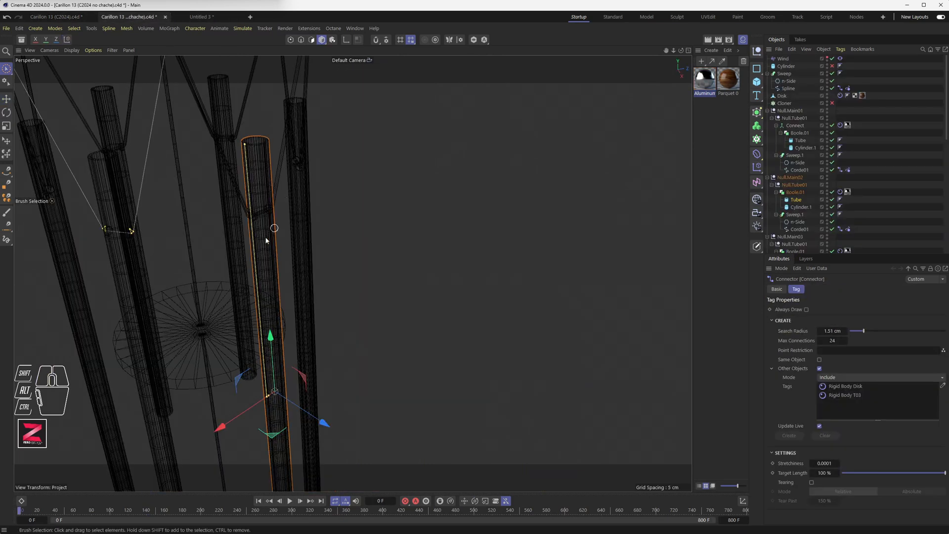
{"action": "middle_click_drag", "start_coordinate": [275, 276], "coordinate": [364, 234], "text": "alt"}
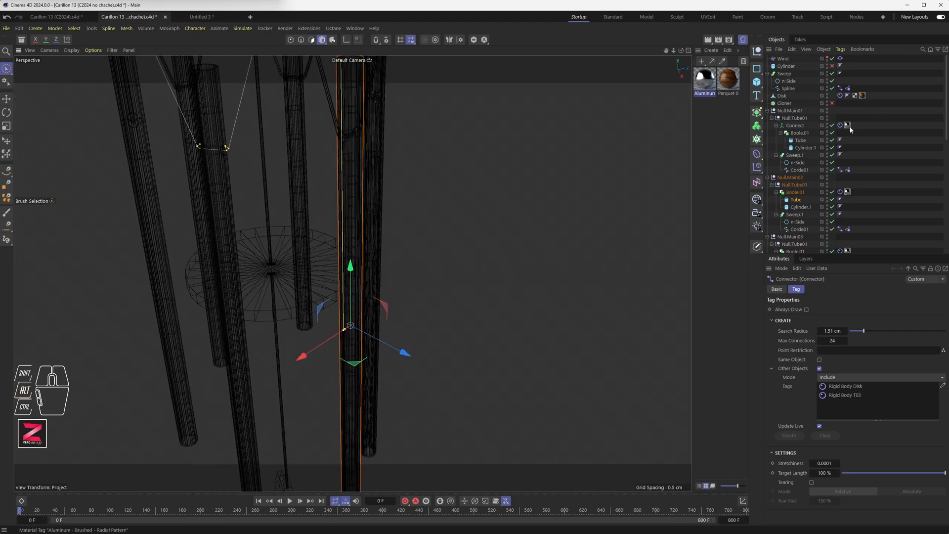
{"action": "left_click", "coordinate": [840, 192]}
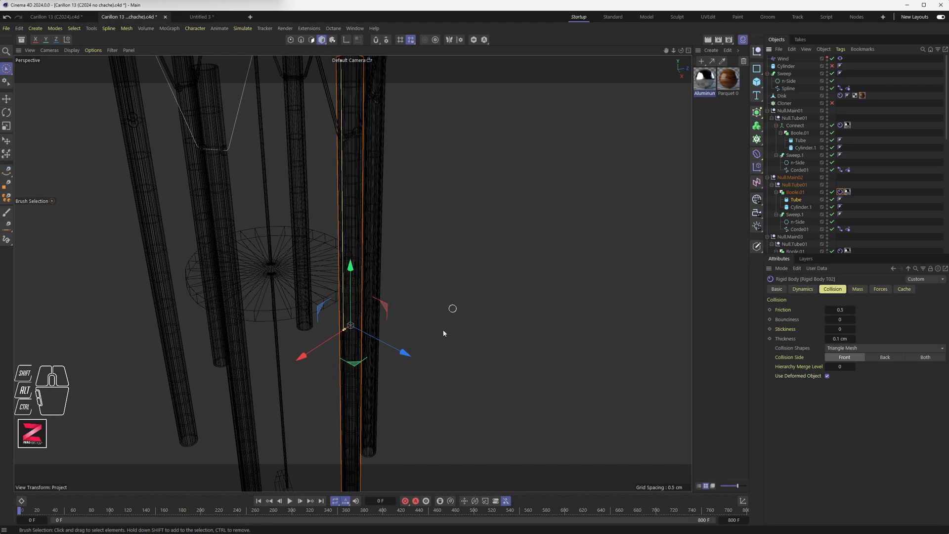
Step: Advance the wind chime simulation to frame 2 and inspect the selected tube's collision mesh up close
{"action": "left_click", "coordinate": [301, 501]}
{"action": "left_click_drag", "start_coordinate": [357, 346], "coordinate": [419, 357], "text": "alt"}
{"action": "scroll", "coordinate": [359, 325], "scroll_direction": "up", "scroll_amount": 8, "text": "alt"}
{"action": "scroll", "coordinate": [355, 327], "scroll_direction": "up", "scroll_amount": 4, "text": "alt"}
{"action": "left_click_drag", "start_coordinate": [354, 325], "coordinate": [248, 302], "text": "alt"}
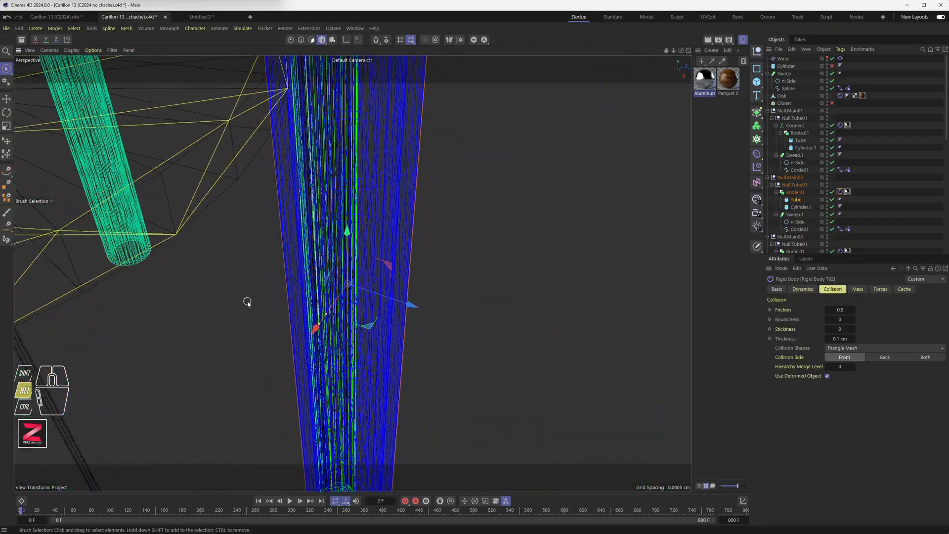
{"action": "scroll", "coordinate": [244, 303], "scroll_direction": "down", "scroll_amount": 10, "text": "alt"}
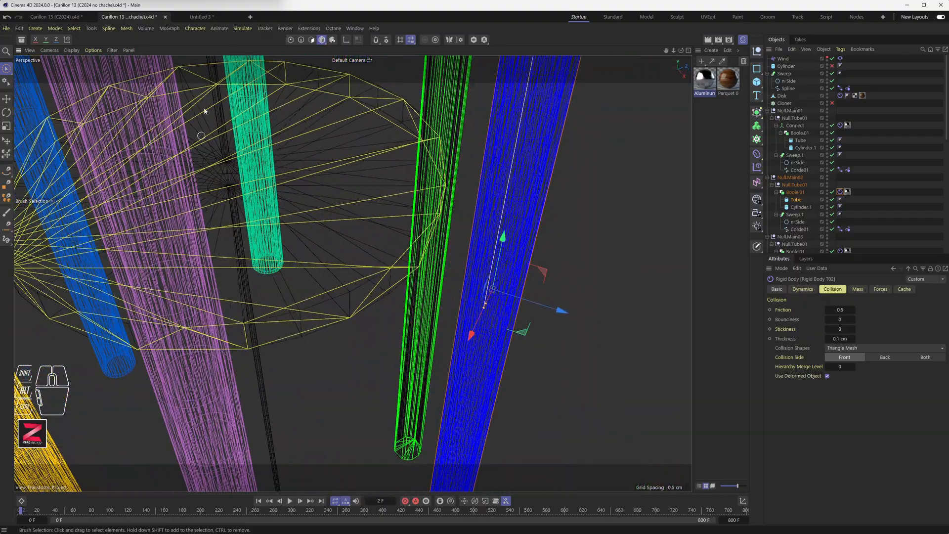
Step: Examine the collision shapes of the remaining tubes, the striker, the lower weight and the top disk
{"action": "left_click_drag", "start_coordinate": [360, 269], "coordinate": [351, 158], "text": "alt"}
{"action": "left_click_drag", "start_coordinate": [354, 337], "coordinate": [442, 318], "text": "alt"}
{"action": "scroll", "coordinate": [320, 392], "scroll_direction": "up", "scroll_amount": 4, "text": "alt"}
{"action": "left_click_drag", "start_coordinate": [321, 392], "coordinate": [314, 369], "text": "alt"}
{"action": "scroll", "coordinate": [315, 369], "scroll_direction": "down", "scroll_amount": 5, "text": "alt"}
{"action": "scroll", "coordinate": [315, 368], "scroll_direction": "down", "scroll_amount": 3, "text": "alt"}
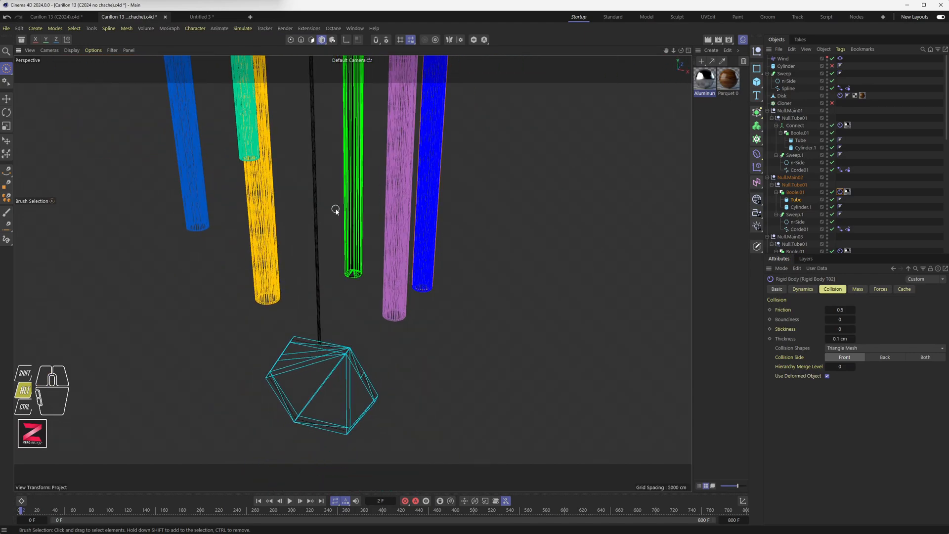
{"action": "scroll", "coordinate": [340, 240], "scroll_direction": "down", "scroll_amount": 6, "text": "alt"}
{"action": "middle_click_drag", "start_coordinate": [354, 177], "coordinate": [346, 317], "text": "alt"}
{"action": "left_click_drag", "start_coordinate": [346, 317], "coordinate": [339, 269], "text": "alt"}
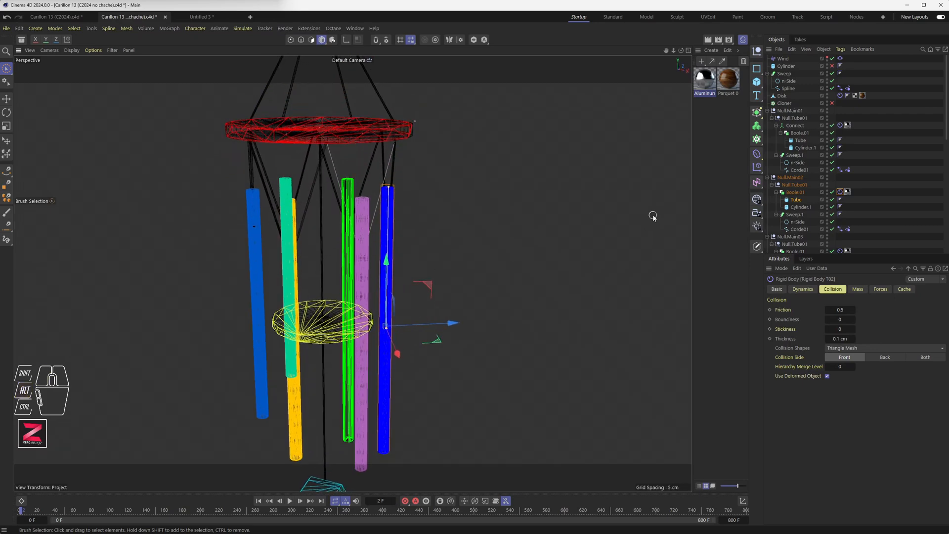
{"action": "mouse_move", "coordinate": [347, 203]}
{"action": "left_mouse_down", "text": "alt"}
{"action": "mouse_move", "coordinate": [333, 173]}
{"action": "mouse_move", "coordinate": [340, 207]}
{"action": "mouse_move", "coordinate": [345, 200]}
{"action": "left_mouse_up", "text": "alt"}
Step: Disable the Draw overlay in the project's simulation settings and switch the viewport to a shaded display with lines
{"action": "key", "text": "ctrl+d"}
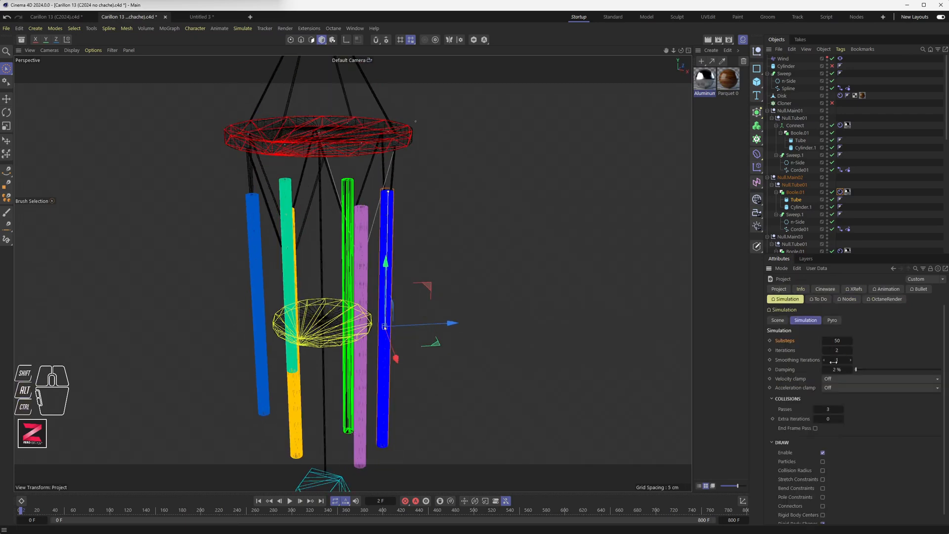
{"action": "left_click", "coordinate": [823, 452]}
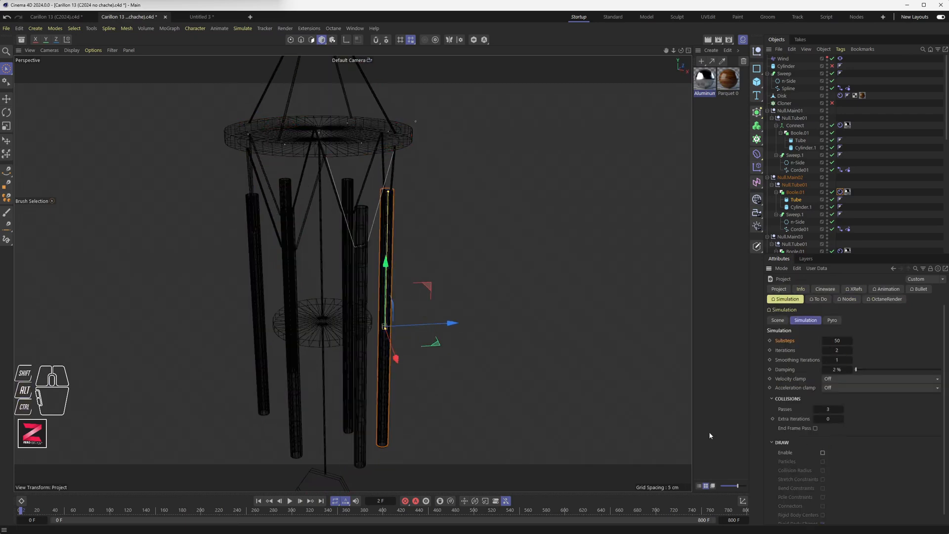
{"action": "left_click", "coordinate": [71, 50]}
{"action": "left_click", "coordinate": [79, 86]}
Step: Inspect from above and below where the cords attach to the wooden top disk
{"action": "left_click_drag", "start_coordinate": [341, 280], "coordinate": [343, 282], "text": "alt"}
{"action": "right_click_drag", "start_coordinate": [343, 282], "coordinate": [344, 283], "text": "alt"}
{"action": "middle_click_drag", "start_coordinate": [335, 176], "coordinate": [346, 272], "text": "alt"}
{"action": "scroll", "coordinate": [261, 224], "scroll_direction": "up", "scroll_amount": 3}
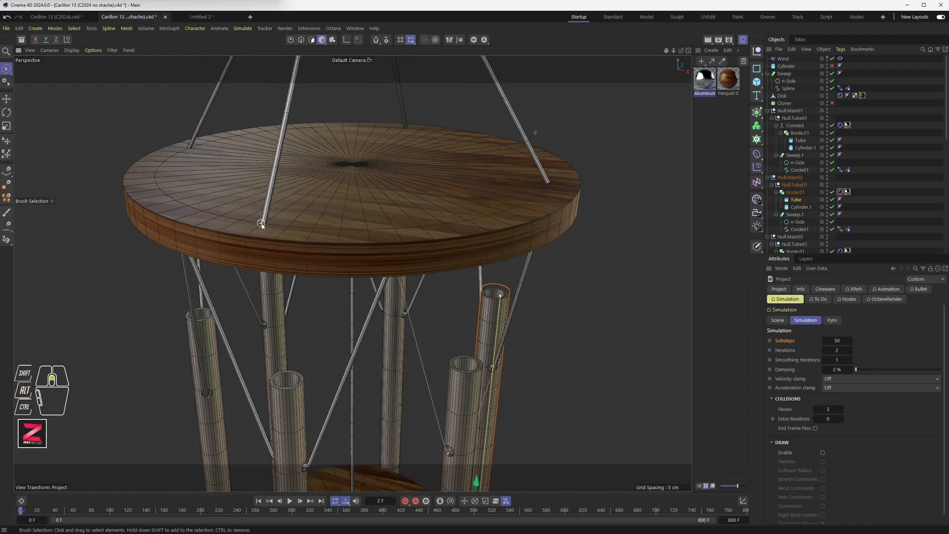
{"action": "scroll", "coordinate": [261, 224], "scroll_direction": "up", "scroll_amount": 6}
{"action": "left_click_drag", "start_coordinate": [269, 225], "coordinate": [477, 320], "text": "alt"}
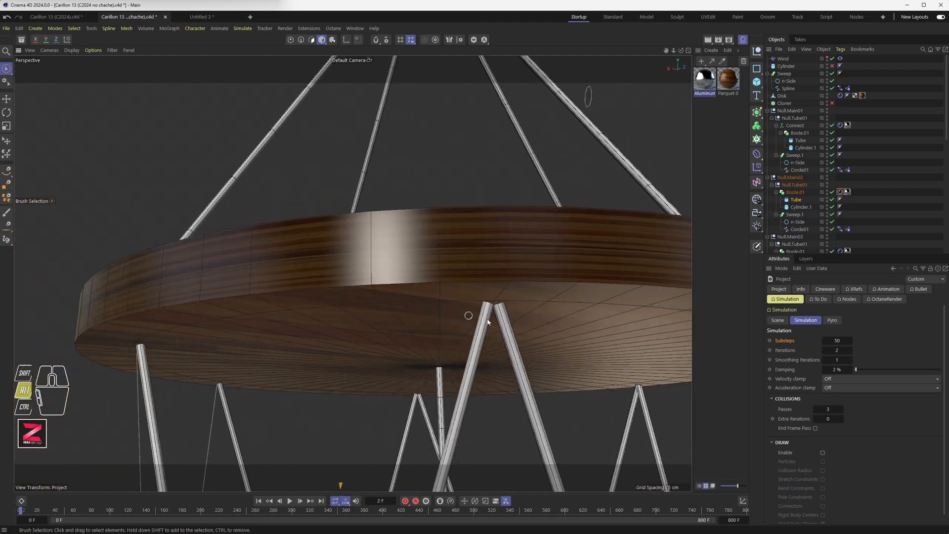
{"action": "scroll", "coordinate": [500, 306], "scroll_direction": "up", "scroll_amount": 5, "text": "alt"}
{"action": "middle_click_drag", "start_coordinate": [499, 307], "coordinate": [388, 272], "text": "alt"}
{"action": "scroll", "coordinate": [388, 272], "scroll_direction": "down", "scroll_amount": 10, "text": "alt"}
{"action": "scroll", "coordinate": [390, 287], "scroll_direction": "down", "scroll_amount": 2, "text": "alt"}
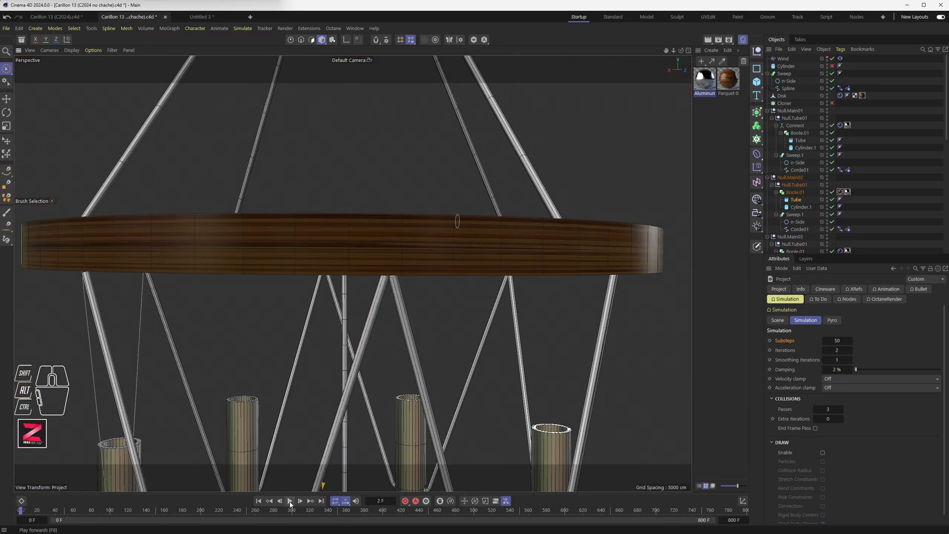
Step: Play the wind chime simulation to frame 13 and check the cord attachments at the disk and the upper junction
{"action": "left_click", "coordinate": [290, 501]}
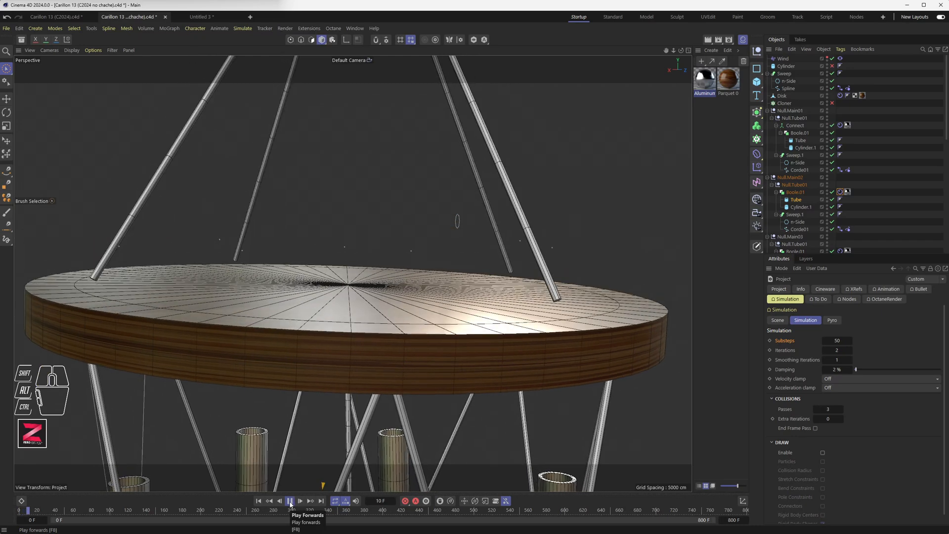
{"action": "left_click", "coordinate": [291, 503]}
{"action": "left_click_drag", "start_coordinate": [384, 342], "coordinate": [392, 333], "text": "alt"}
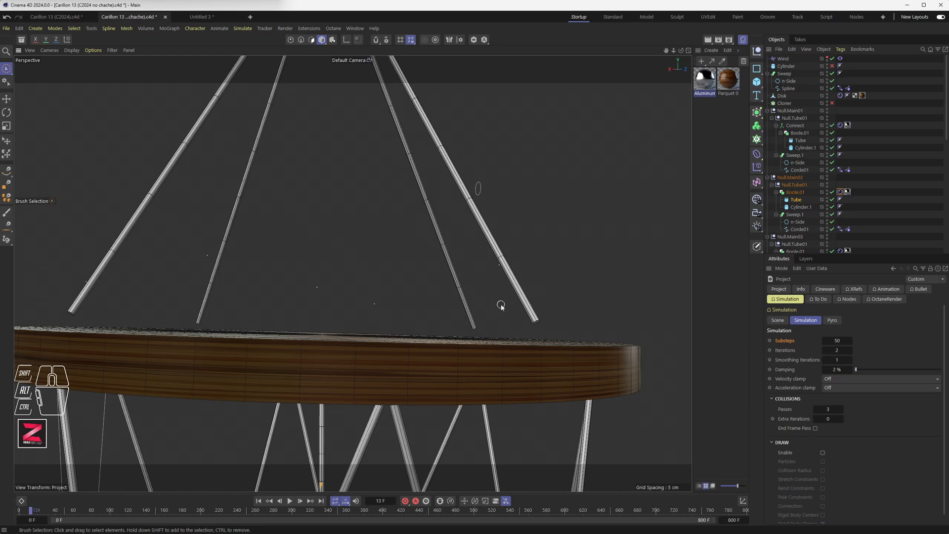
{"action": "scroll", "coordinate": [519, 366], "scroll_direction": "down", "scroll_amount": 10}
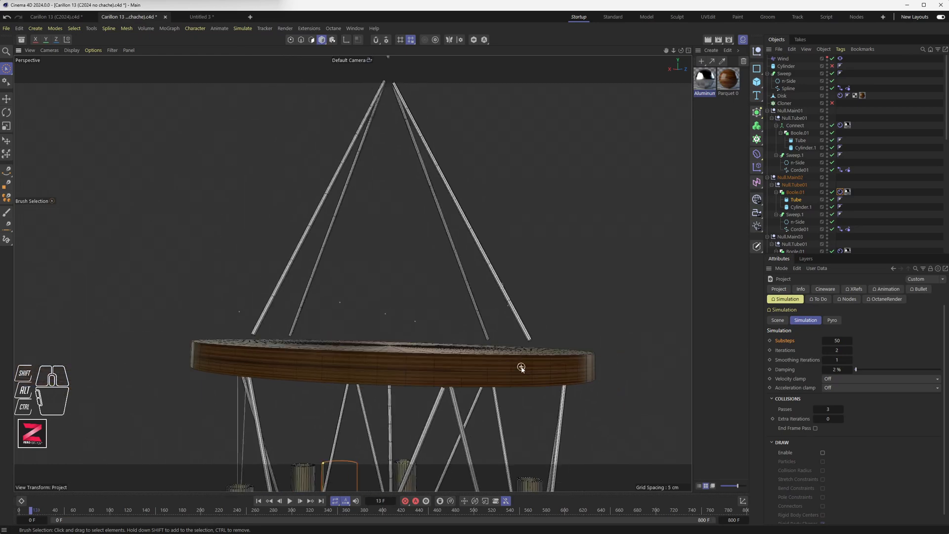
{"action": "left_click_drag", "start_coordinate": [400, 210], "coordinate": [384, 246], "text": "alt"}
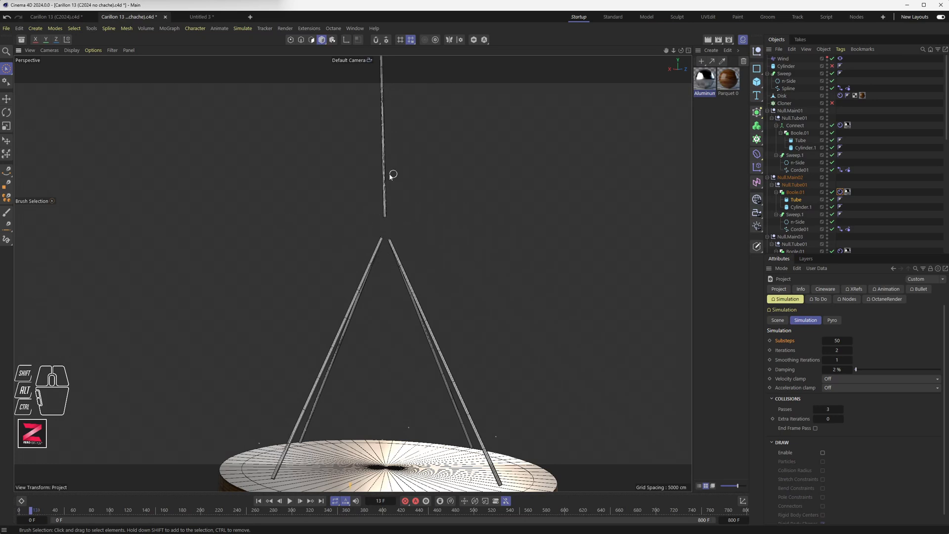
Step: Show the Connector tag of the upper Sweep's Spline, return to the start frame and inspect the cord junction above the disk
{"action": "left_click", "coordinate": [383, 173]}
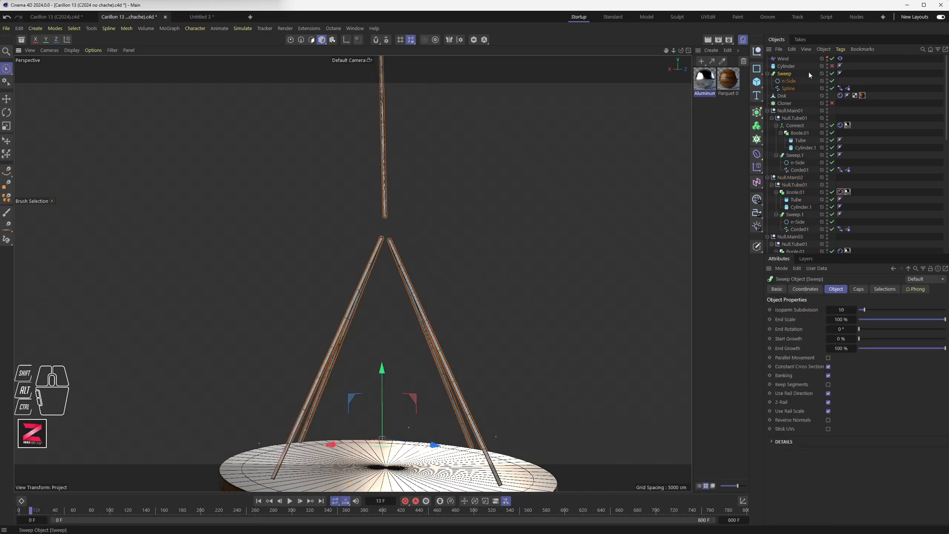
{"action": "left_click", "coordinate": [841, 89]}
{"action": "scroll", "coordinate": [390, 239], "scroll_direction": "up", "scroll_amount": 4}
{"action": "scroll", "coordinate": [377, 237], "scroll_direction": "up", "scroll_amount": 1}
{"action": "left_click", "coordinate": [259, 502]}
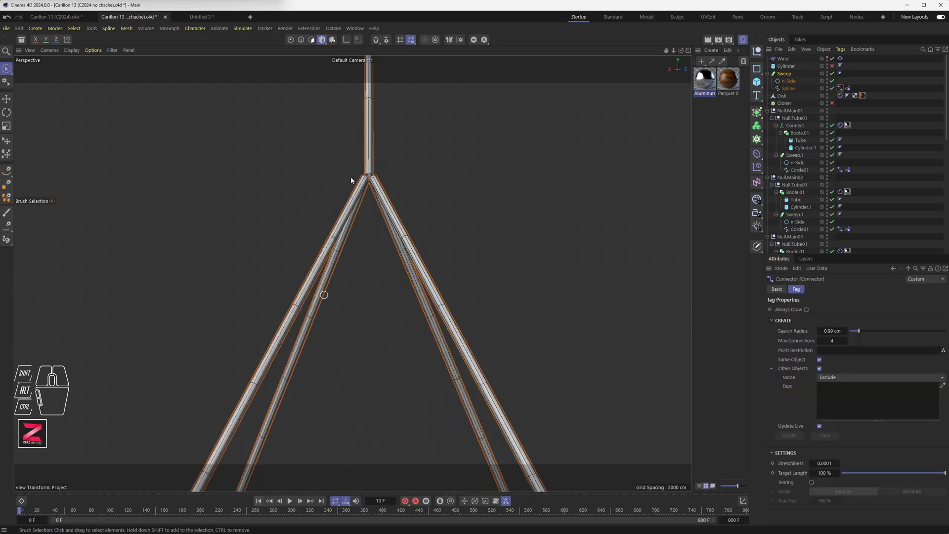
{"action": "scroll", "coordinate": [368, 173], "scroll_direction": "up", "scroll_amount": 3}
{"action": "left_click_drag", "start_coordinate": [389, 186], "coordinate": [349, 226], "text": "alt"}
{"action": "scroll", "coordinate": [367, 250], "scroll_direction": "down", "scroll_amount": 5}
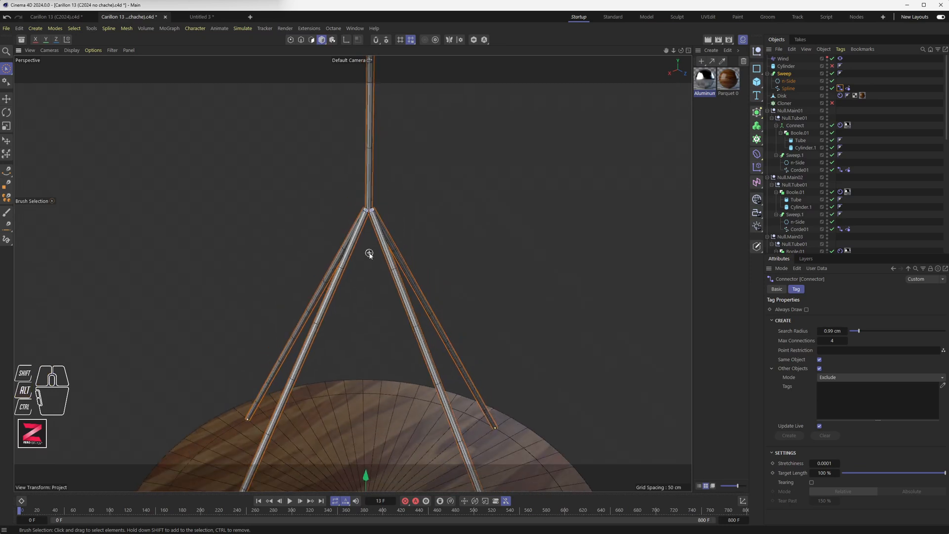
Step: Show the Rope tag of the upper Sweep's Spline and examine the cord junction up close
{"action": "left_click", "coordinate": [848, 87]}
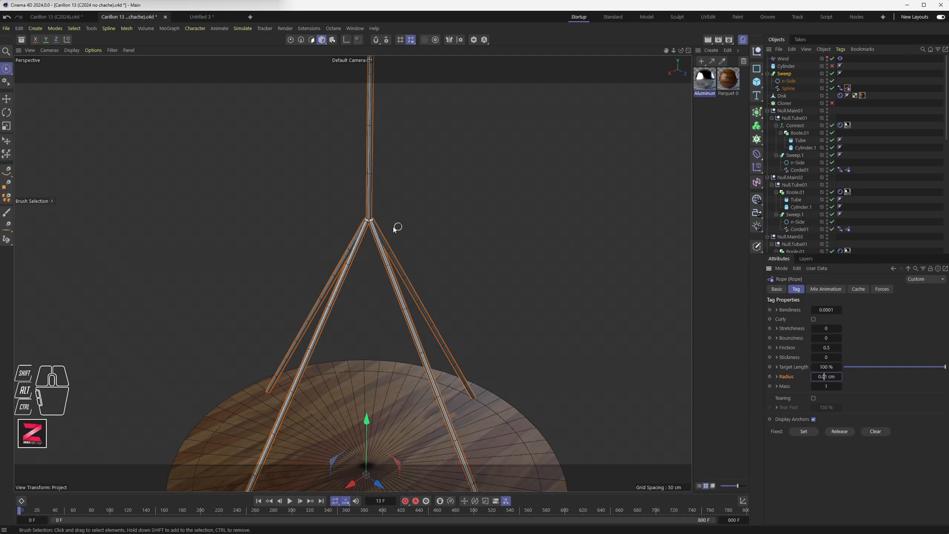
{"action": "scroll", "coordinate": [371, 221], "scroll_direction": "up", "scroll_amount": 6}
{"action": "scroll", "coordinate": [370, 229], "scroll_direction": "up", "scroll_amount": 3}
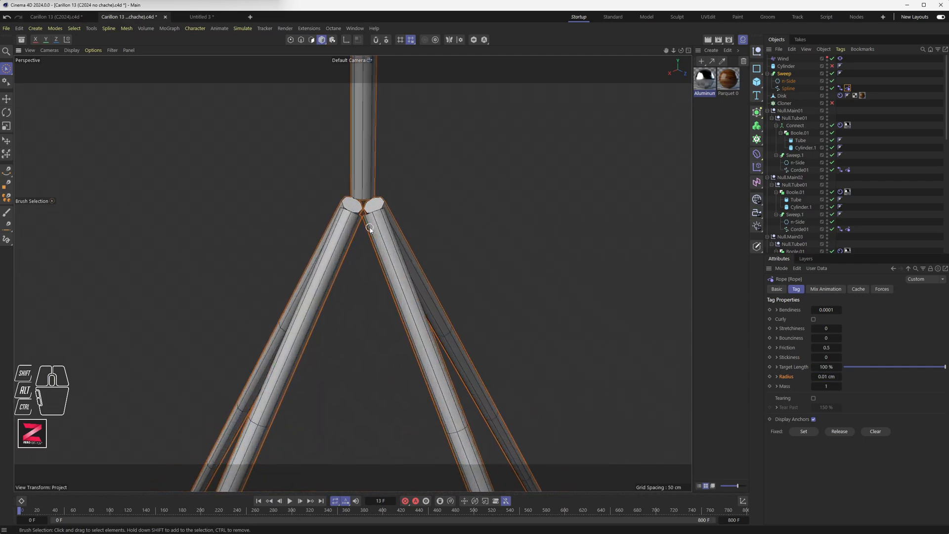
{"action": "scroll", "coordinate": [366, 226], "scroll_direction": "down", "scroll_amount": 5}
{"action": "scroll", "coordinate": [368, 232], "scroll_direction": "down", "scroll_amount": 6}
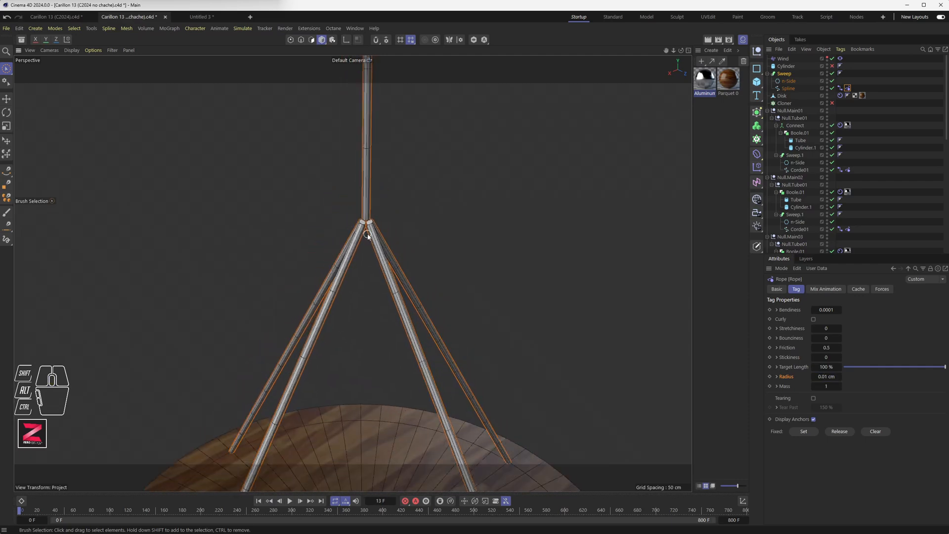
Step: Play the wind chime simulation to frame 36 and check the cord junction above the disk
{"action": "left_click_drag", "start_coordinate": [369, 239], "coordinate": [363, 314], "text": "alt"}
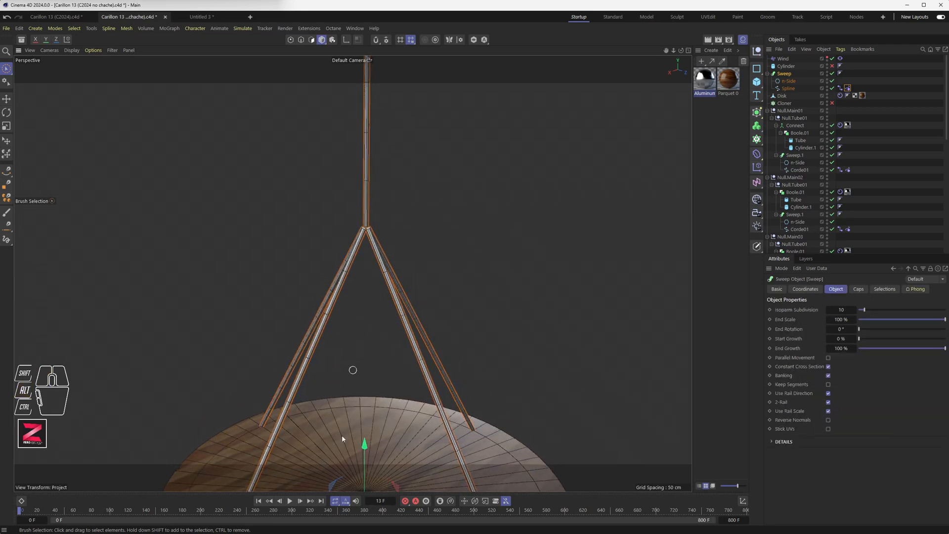
{"action": "left_click", "coordinate": [290, 502]}
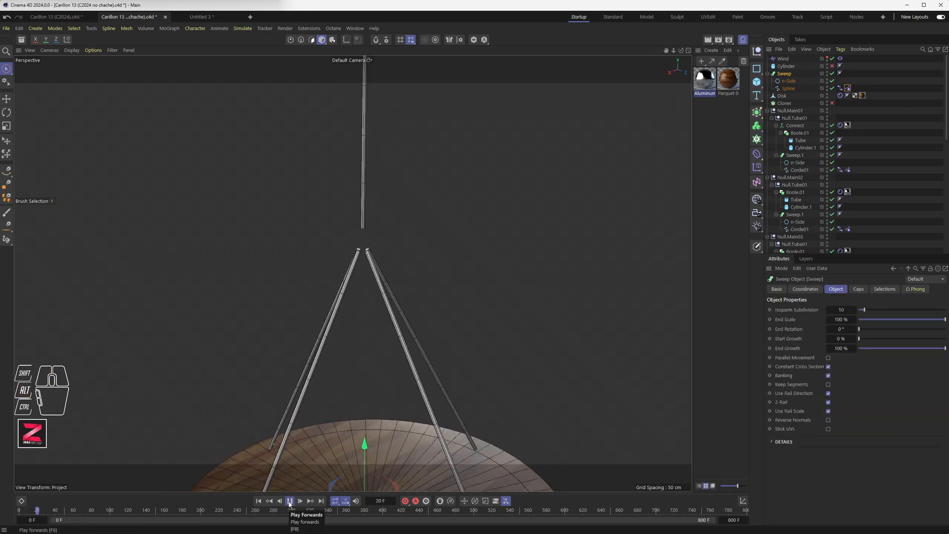
{"action": "left_click", "coordinate": [290, 502]}
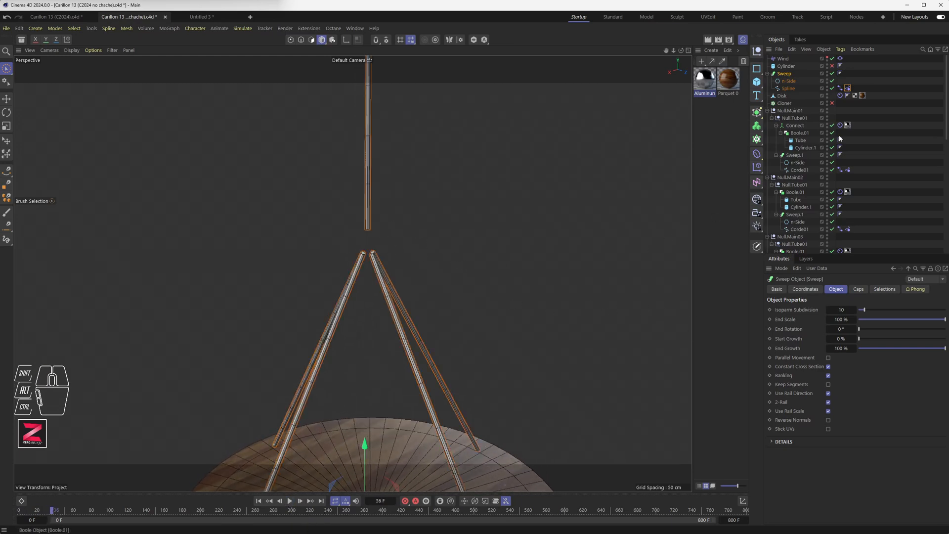
Step: Set the Mass of the upper Spline's Rope tag to 10 and replay the simulation from the start to frame 19
{"action": "left_click", "coordinate": [849, 89]}
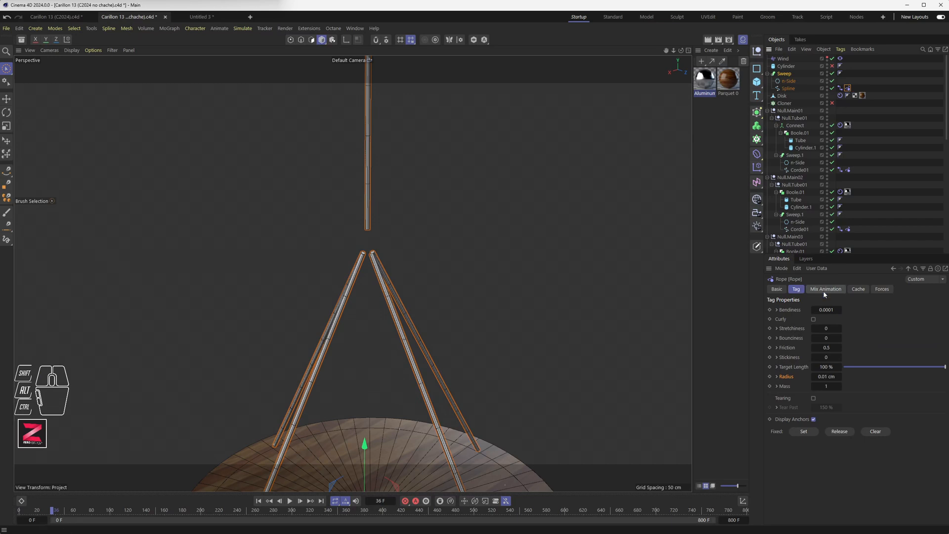
{"action": "left_click", "coordinate": [793, 312]}
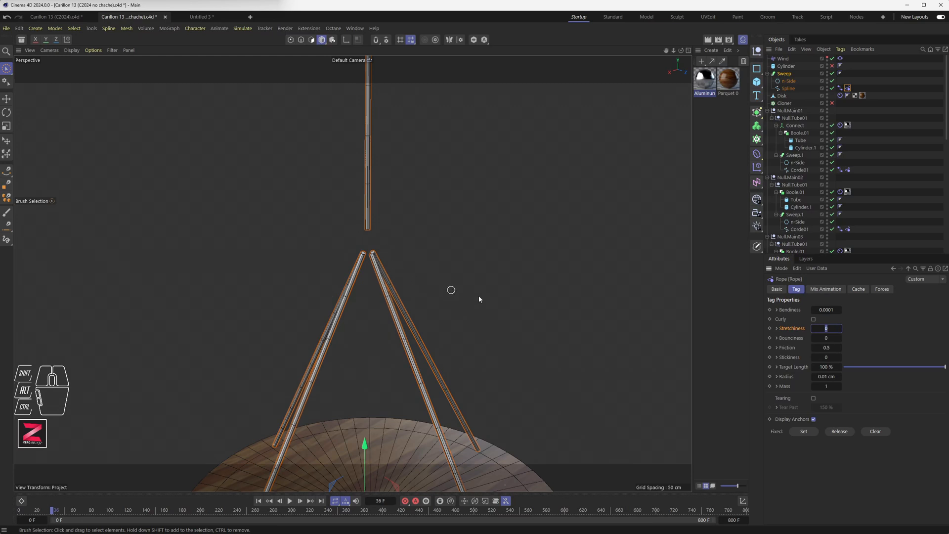
{"action": "left_click", "coordinate": [829, 387]}
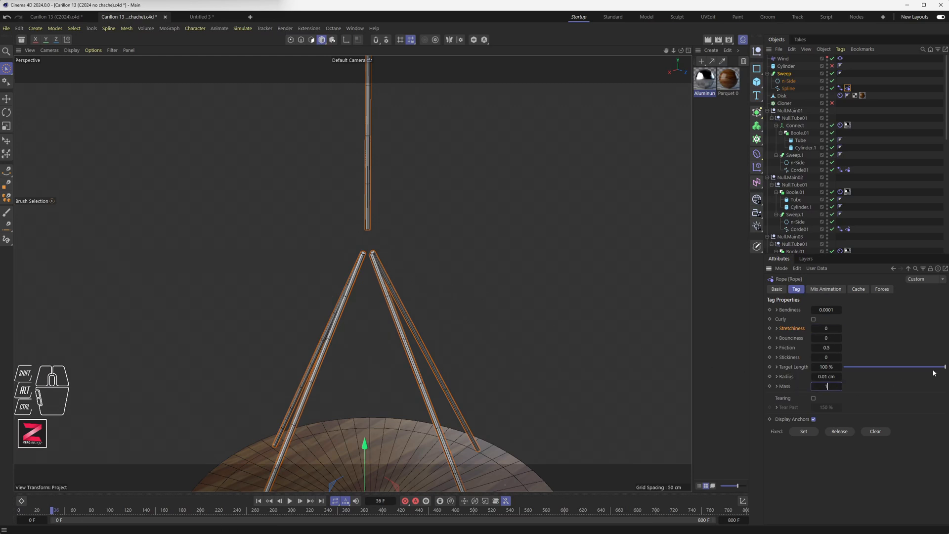
{"action": "type", "text": "10"}
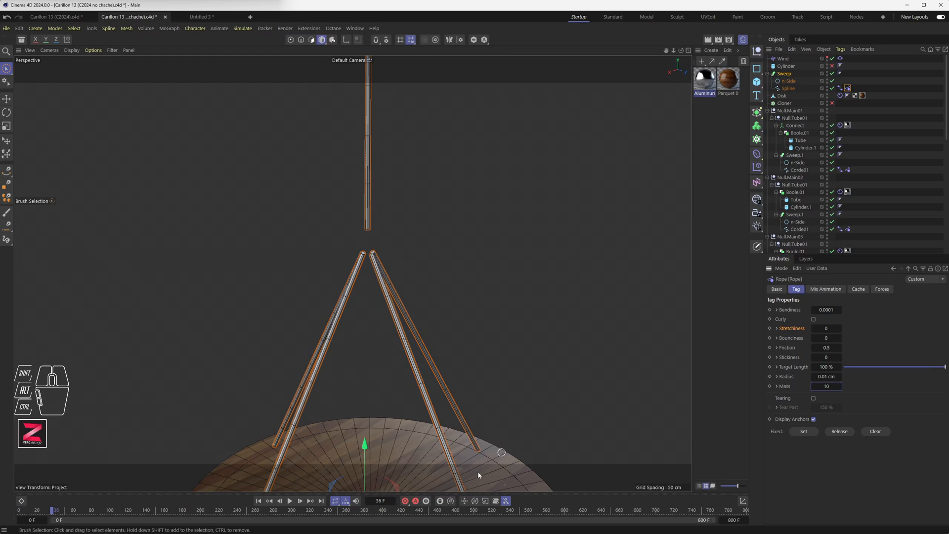
{"action": "left_click", "coordinate": [258, 501]}
{"action": "left_click", "coordinate": [291, 501]}
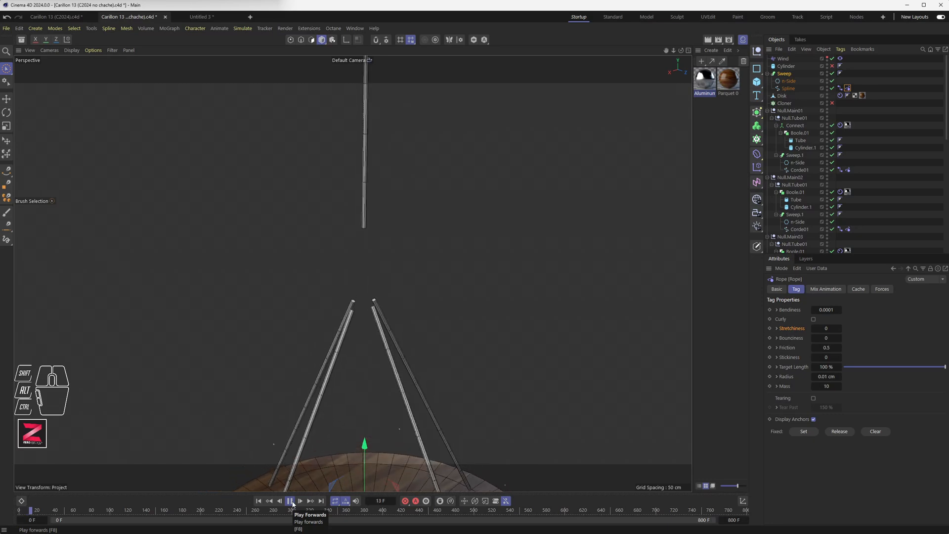
{"action": "left_click", "coordinate": [291, 501]}
Step: Inspect the hanging cord and its junction above the disk at frame 19, both close up and with the whole disk in view
{"action": "left_click_drag", "start_coordinate": [348, 334], "coordinate": [349, 270], "text": "alt"}
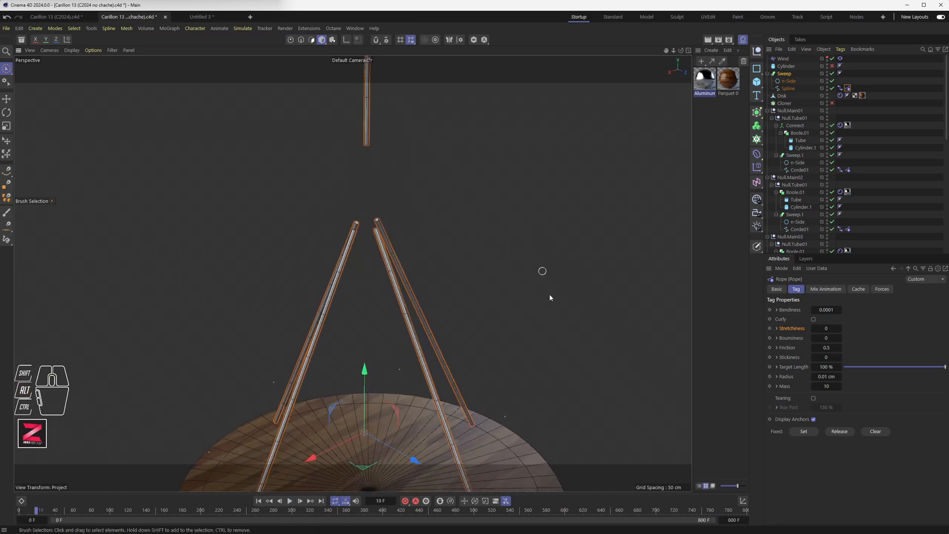
{"action": "left_click_drag", "start_coordinate": [376, 270], "coordinate": [378, 292], "text": "alt"}
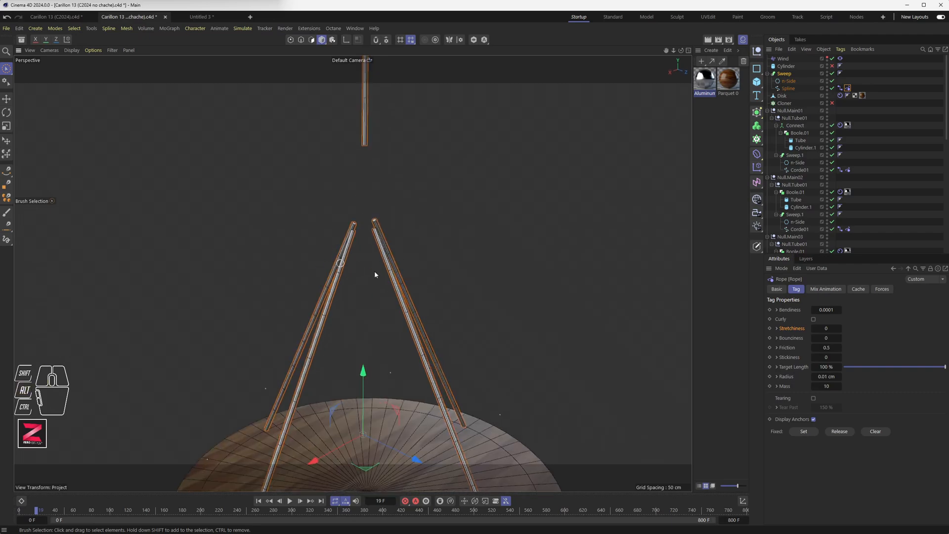
{"action": "scroll", "coordinate": [390, 267], "scroll_direction": "down", "scroll_amount": 8}
{"action": "middle_click_drag", "start_coordinate": [390, 263], "coordinate": [349, 317], "text": "alt"}
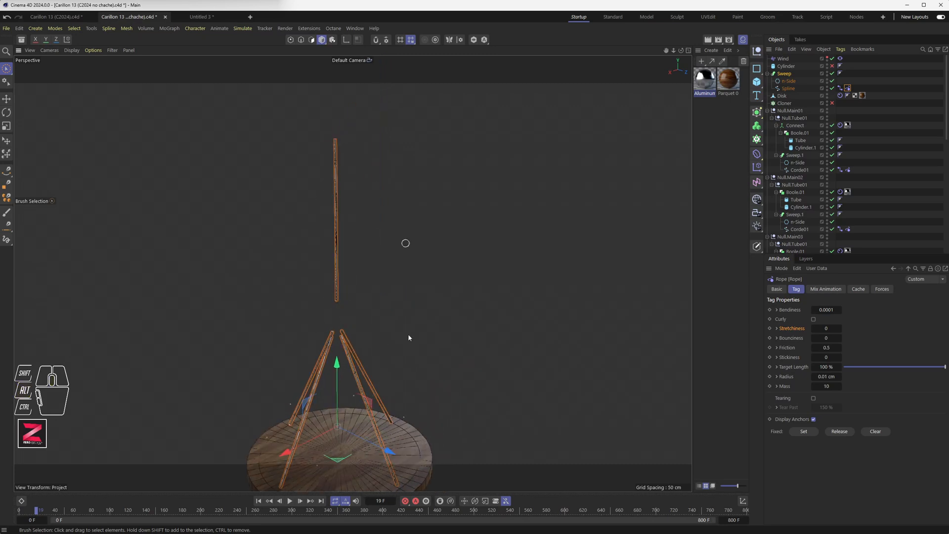
{"action": "middle_click_drag", "start_coordinate": [342, 338], "coordinate": [317, 319], "text": "alt"}
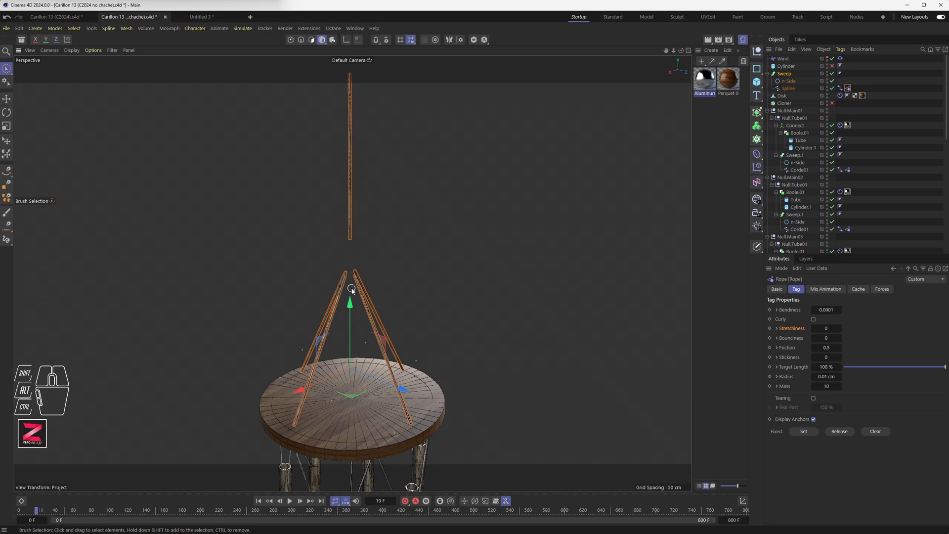
Step: Replay the simulation from the start to frame 21 and inspect the cord junction closely
{"action": "left_click", "coordinate": [258, 501]}
{"action": "left_click", "coordinate": [289, 501]}
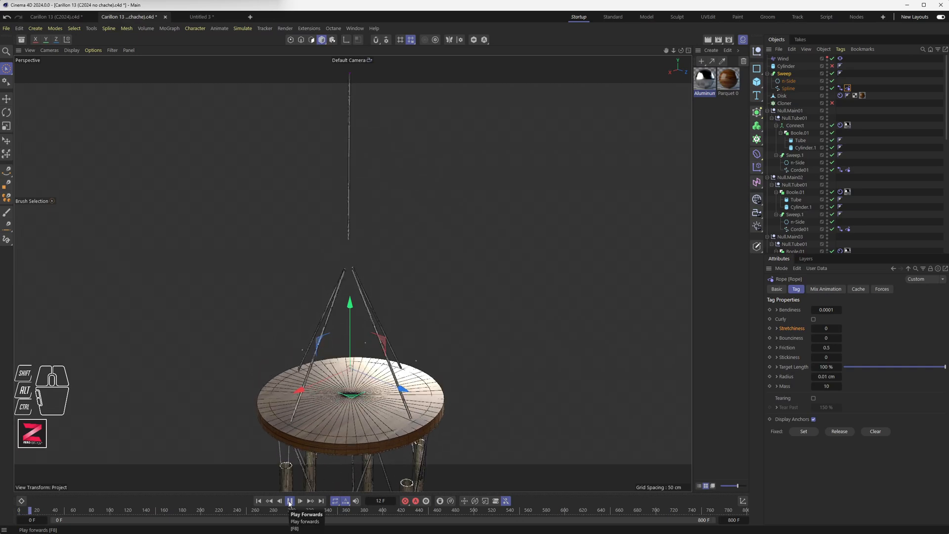
{"action": "left_click", "coordinate": [290, 500]}
{"action": "left_click_drag", "start_coordinate": [355, 246], "coordinate": [361, 273], "text": "alt"}
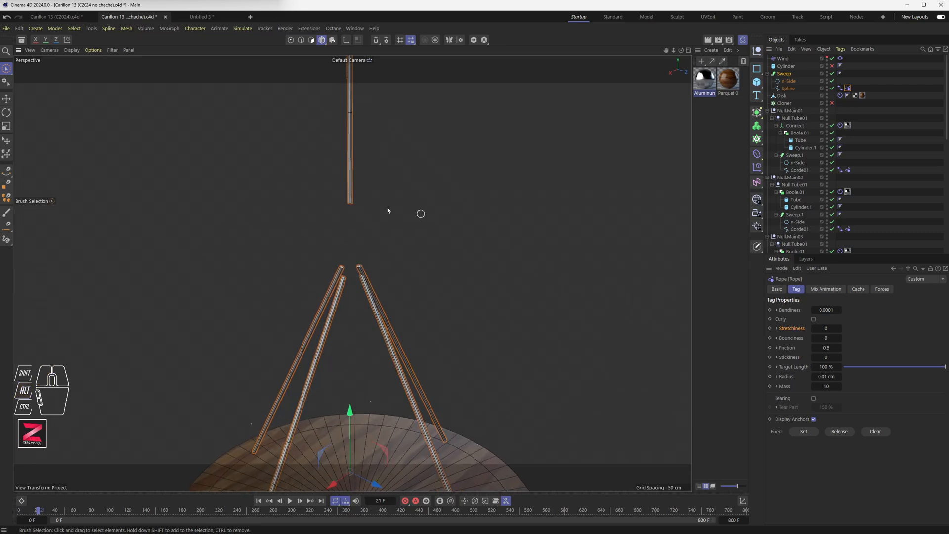
Step: Return to the start frame, set the rope's Mass to 0.1 and play the simulation to frame 39
{"action": "key", "text": "shift+f"}
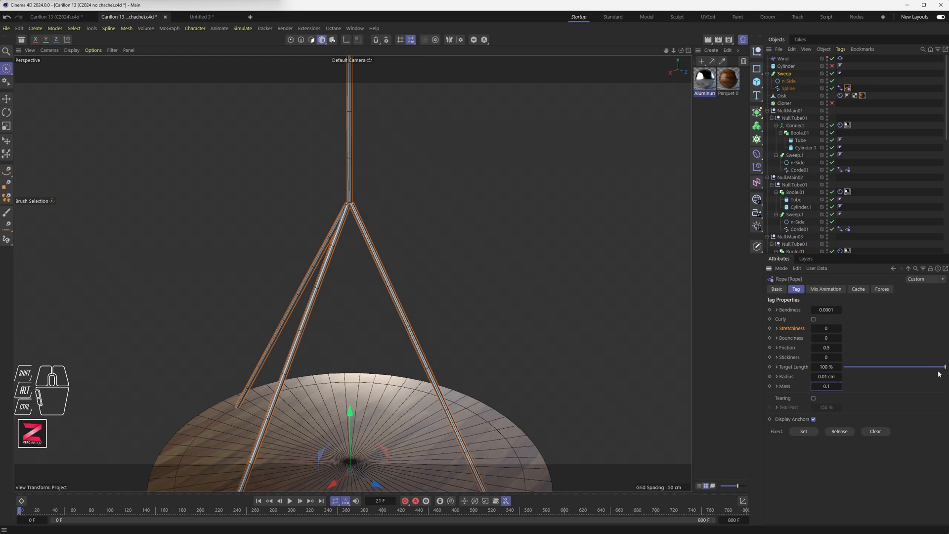
{"action": "left_click", "coordinate": [258, 501]}
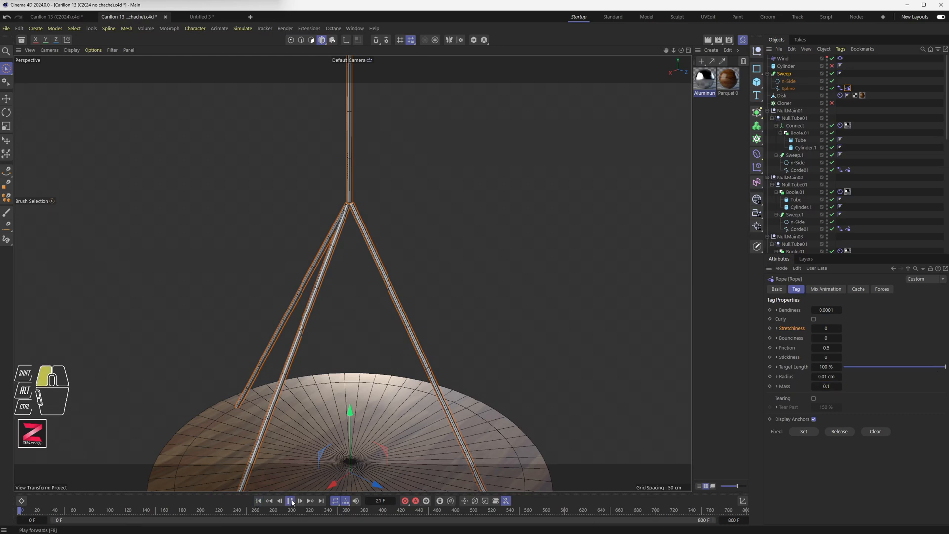
{"action": "left_click", "coordinate": [291, 501]}
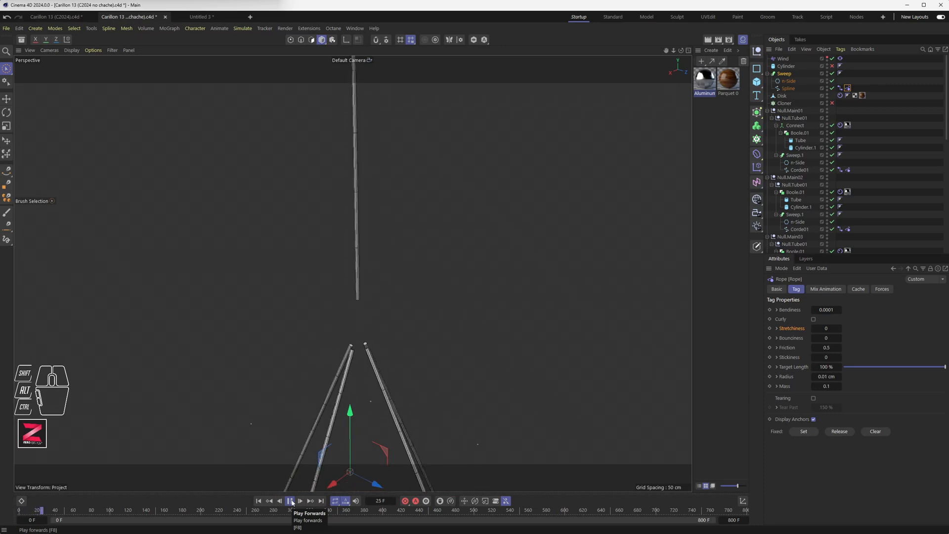
{"action": "left_click", "coordinate": [292, 502]}
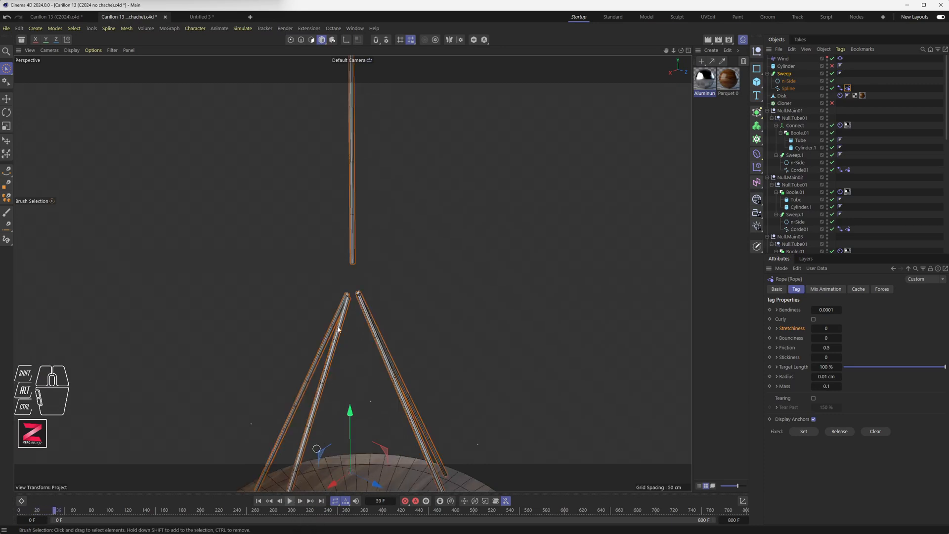
Step: Set the rope's Mass to 1 and replay the simulation from the start to frame 30
{"action": "scroll", "coordinate": [350, 314], "scroll_direction": "down", "scroll_amount": 2}
{"action": "scroll", "coordinate": [350, 314], "scroll_direction": "down", "scroll_amount": 2}
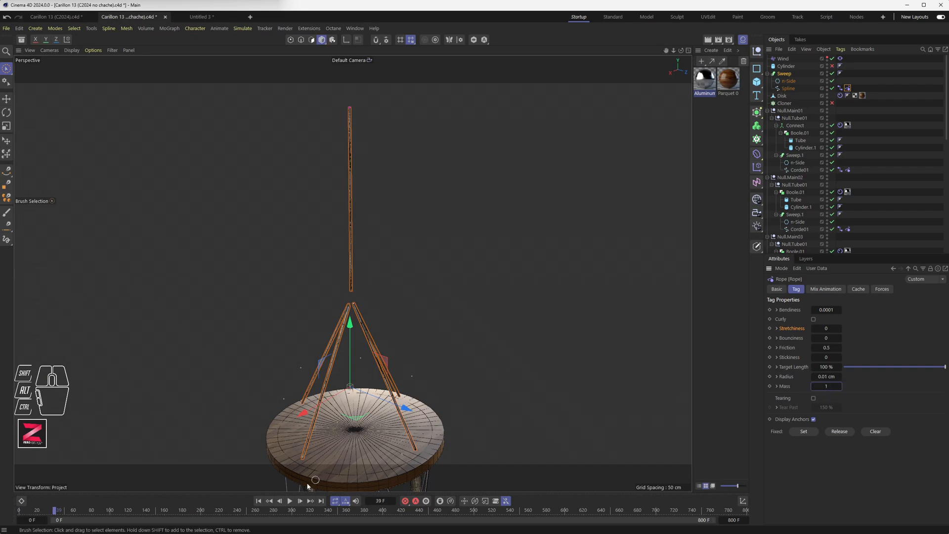
{"action": "left_click", "coordinate": [259, 501]}
{"action": "left_click", "coordinate": [290, 501]}
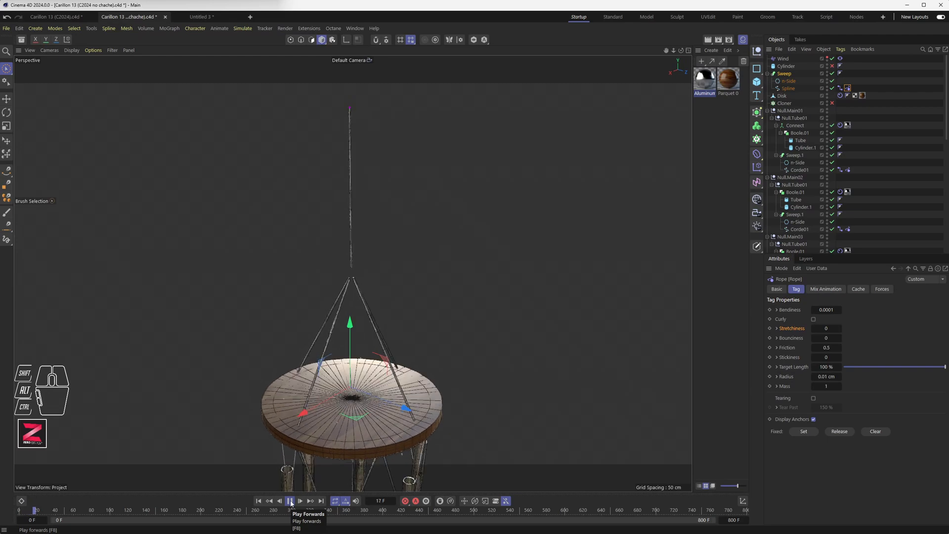
{"action": "left_click", "coordinate": [291, 503]}
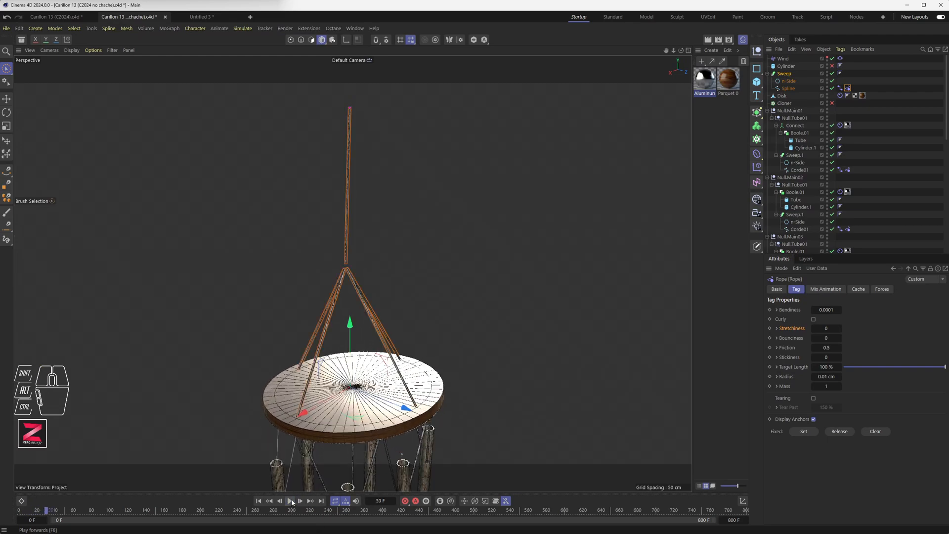
Step: Examine the junction between the hanging cord and the four disk cords at frame 30
{"action": "scroll", "coordinate": [346, 268], "scroll_direction": "up", "scroll_amount": 5, "text": "alt"}
{"action": "scroll", "coordinate": [348, 267], "scroll_direction": "up", "scroll_amount": 2, "text": "alt"}
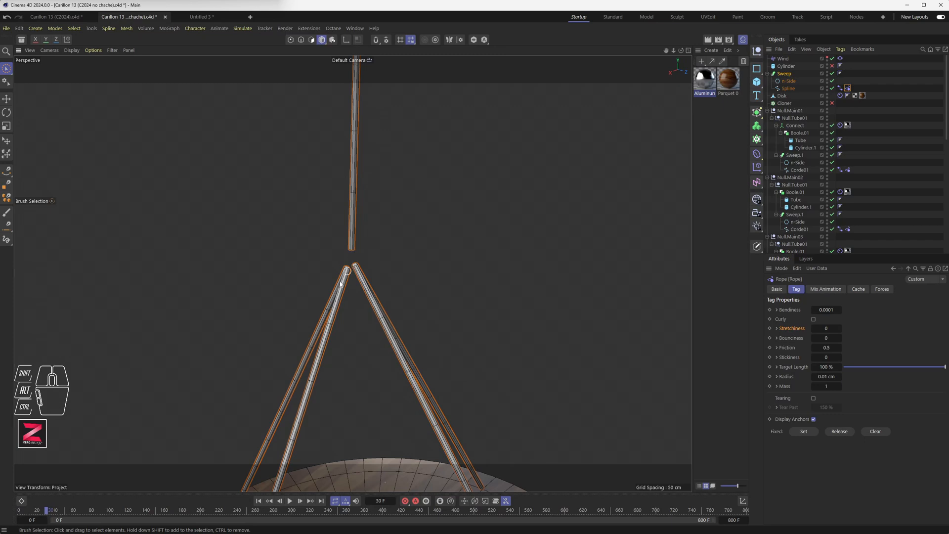
{"action": "scroll", "coordinate": [353, 292], "scroll_direction": "down", "scroll_amount": 5}
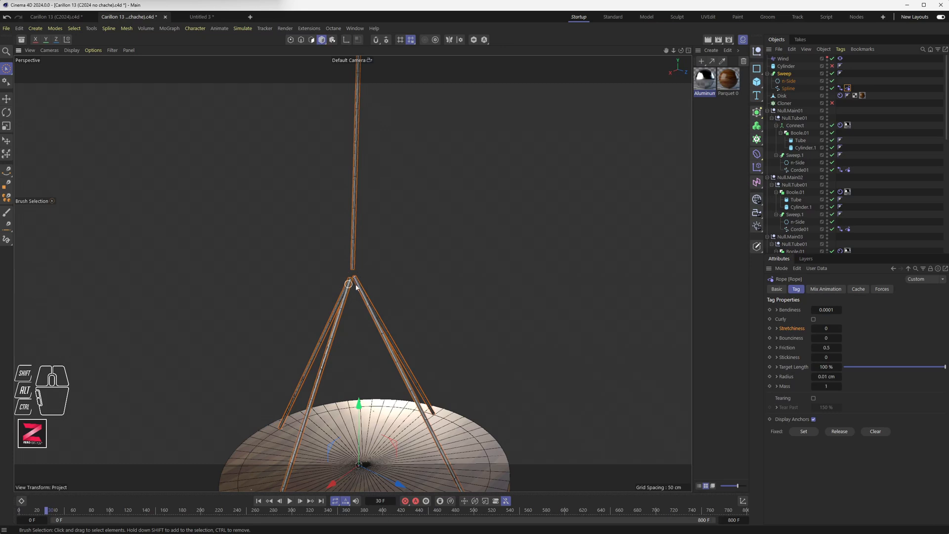
{"action": "scroll", "coordinate": [348, 287], "scroll_direction": "up", "scroll_amount": 5}
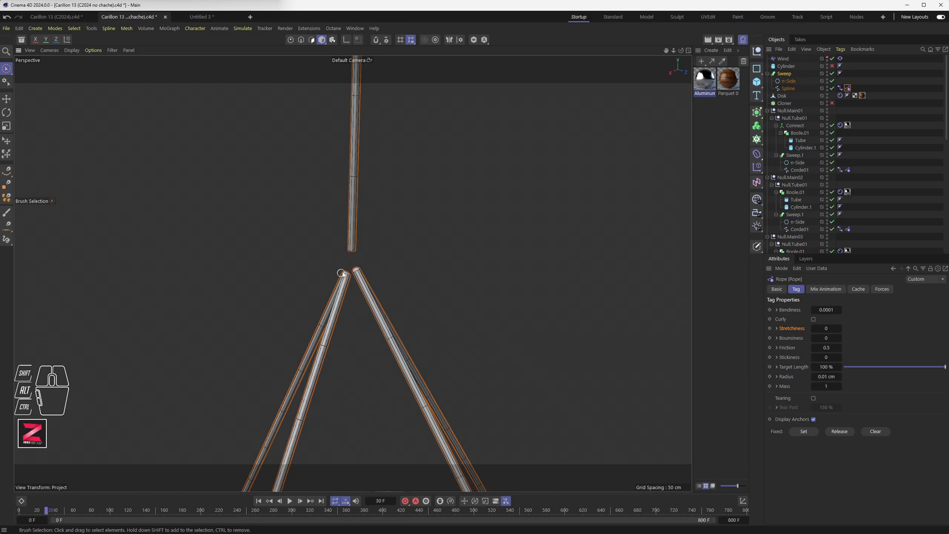
{"action": "scroll", "coordinate": [349, 309], "scroll_direction": "down", "scroll_amount": 8}
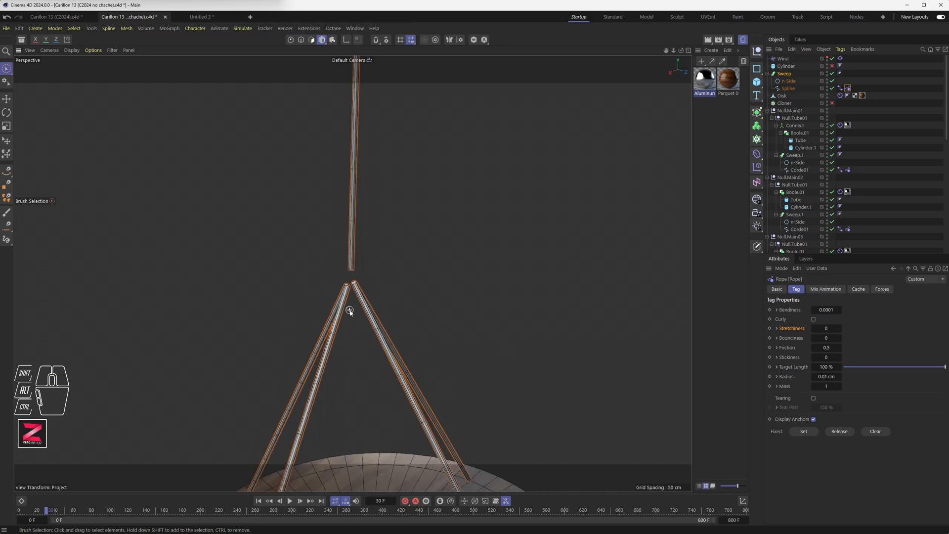
{"action": "scroll", "coordinate": [344, 312], "scroll_direction": "down", "scroll_amount": 3}
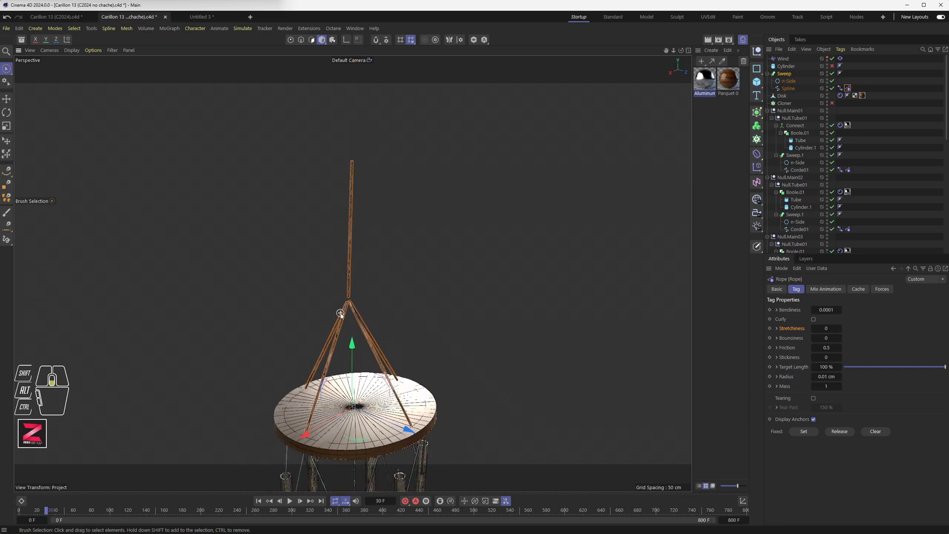
Step: Select the wooden top disk and inspect the cord attachments on its upper face and underside
{"action": "left_click_drag", "start_coordinate": [342, 368], "coordinate": [372, 334], "text": "alt"}
{"action": "scroll", "coordinate": [347, 338], "scroll_direction": "up", "scroll_amount": 10, "text": "alt"}
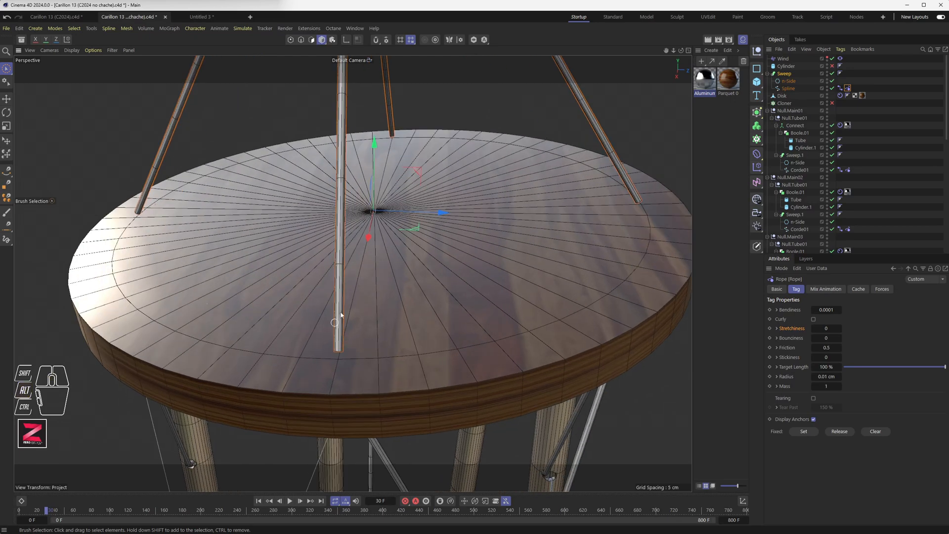
{"action": "left_click", "coordinate": [336, 374]}
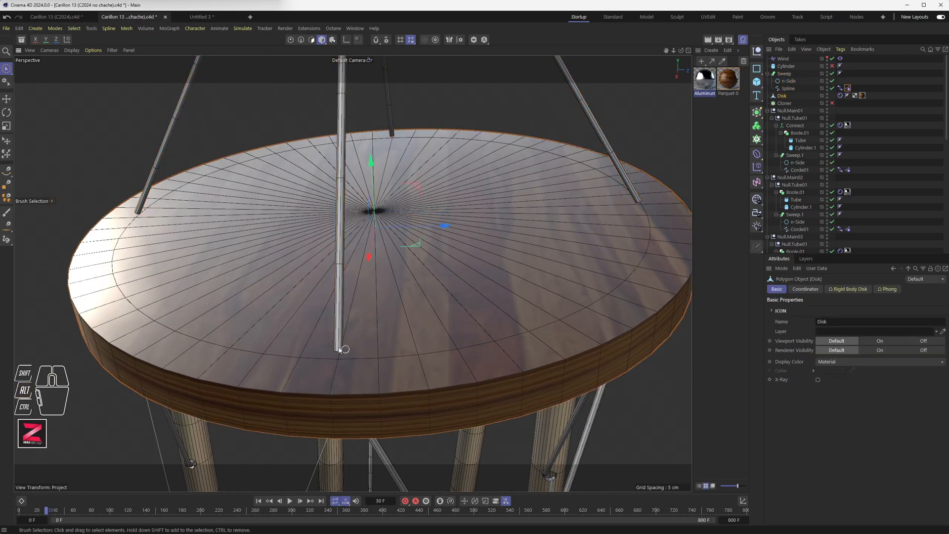
{"action": "left_click_drag", "start_coordinate": [382, 375], "coordinate": [329, 320], "text": "alt"}
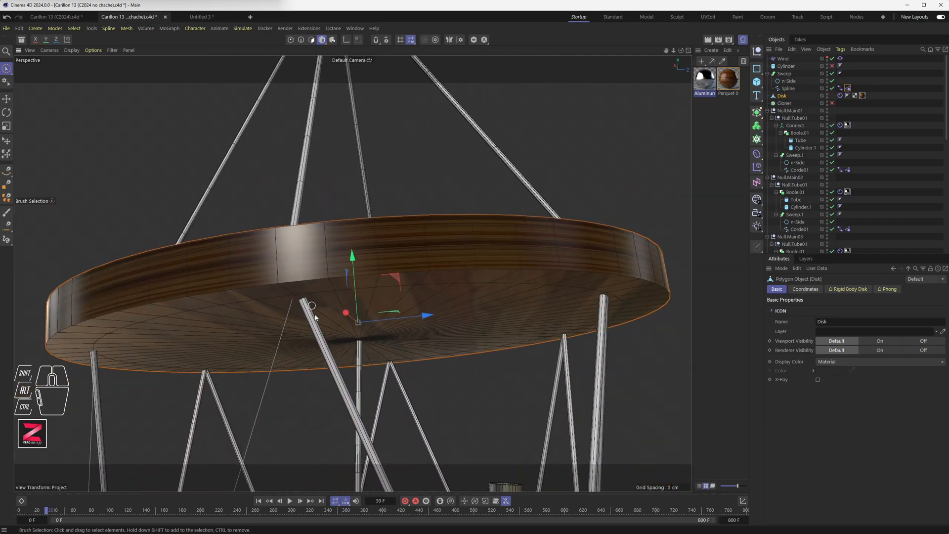
{"action": "middle_click_drag", "start_coordinate": [368, 405], "coordinate": [340, 275], "text": "alt"}
{"action": "right_click_drag", "start_coordinate": [340, 276], "coordinate": [301, 232], "text": "alt"}
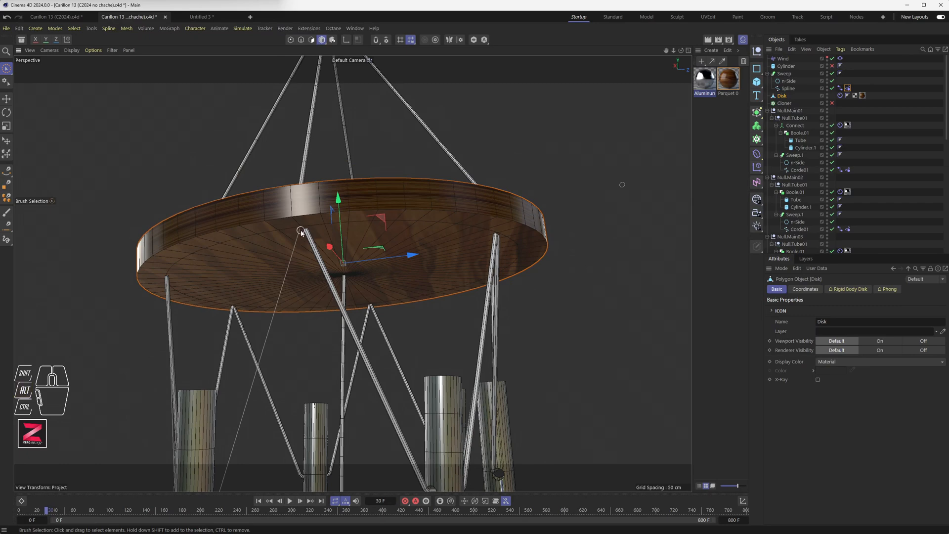
{"action": "left_click_drag", "start_coordinate": [498, 246], "coordinate": [432, 270], "text": "alt"}
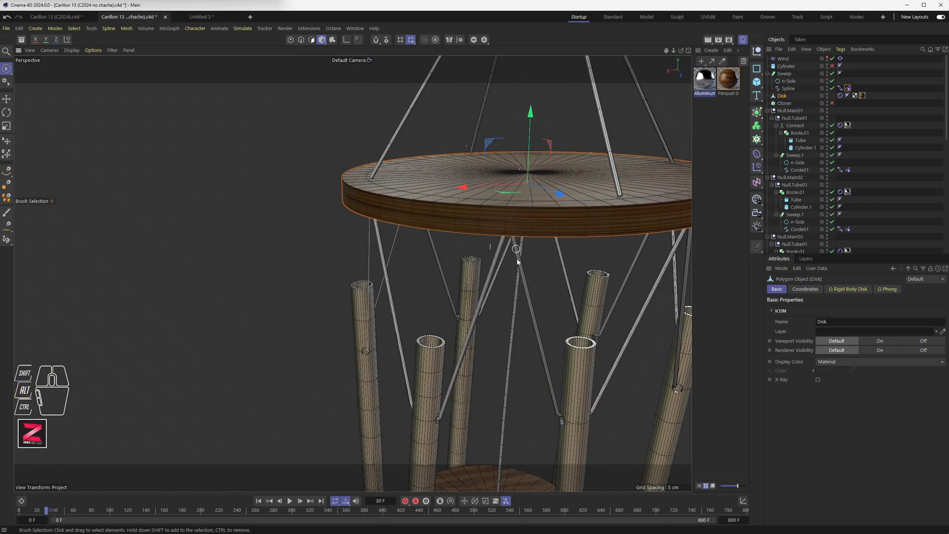
{"action": "left_click_drag", "start_coordinate": [675, 199], "coordinate": [336, 289], "text": "alt"}
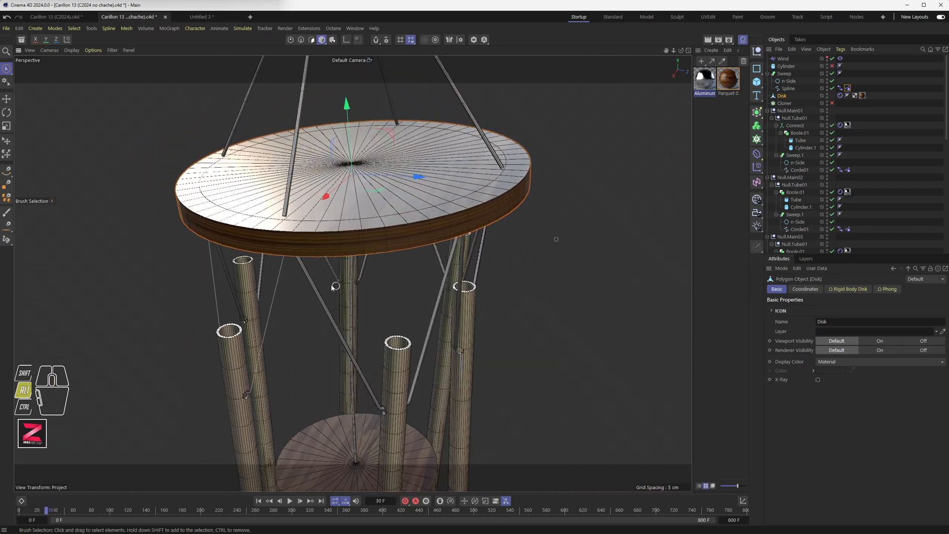
Step: Replay the wind chime simulation from the start to frame 36, keeping the whole chime in view
{"action": "scroll", "coordinate": [312, 279], "scroll_direction": "down", "scroll_amount": 2, "text": "alt"}
{"action": "middle_click_drag", "start_coordinate": [312, 279], "coordinate": [365, 307], "text": "alt"}
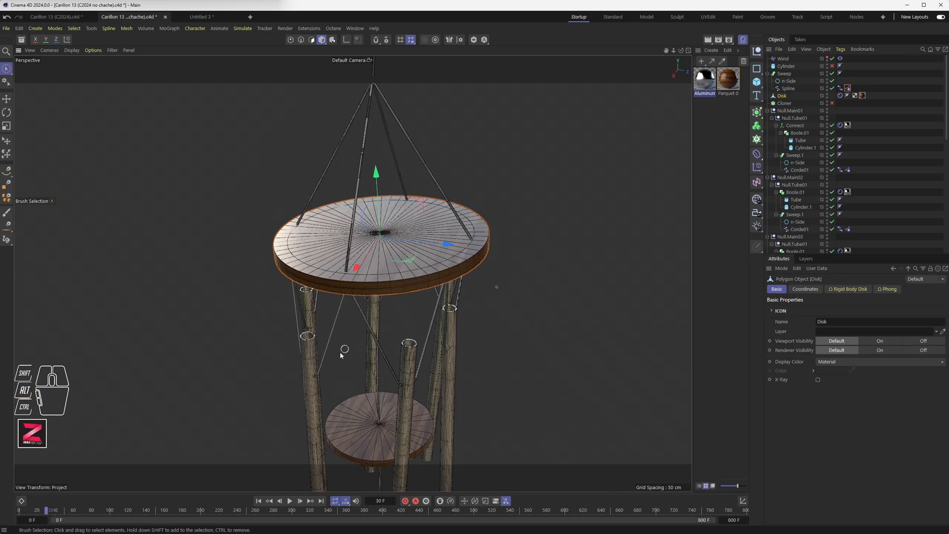
{"action": "mouse_move", "coordinate": [345, 371]}
{"action": "left_mouse_down", "text": "alt"}
{"action": "mouse_move", "coordinate": [345, 357]}
{"action": "mouse_move", "coordinate": [332, 368]}
{"action": "left_mouse_up", "text": "alt"}
{"action": "left_click", "coordinate": [258, 502]}
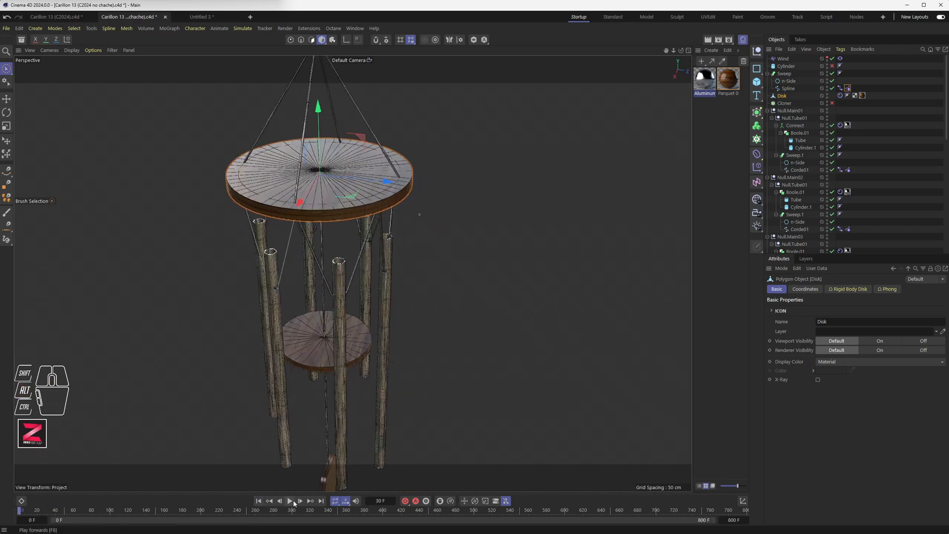
{"action": "left_click", "coordinate": [290, 501]}
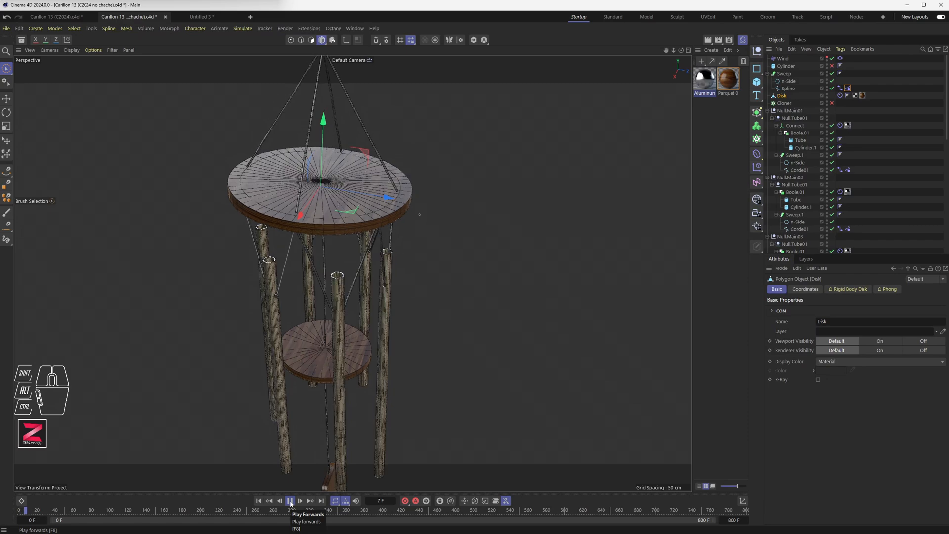
{"action": "scroll", "coordinate": [341, 344], "scroll_direction": "down", "scroll_amount": 3}
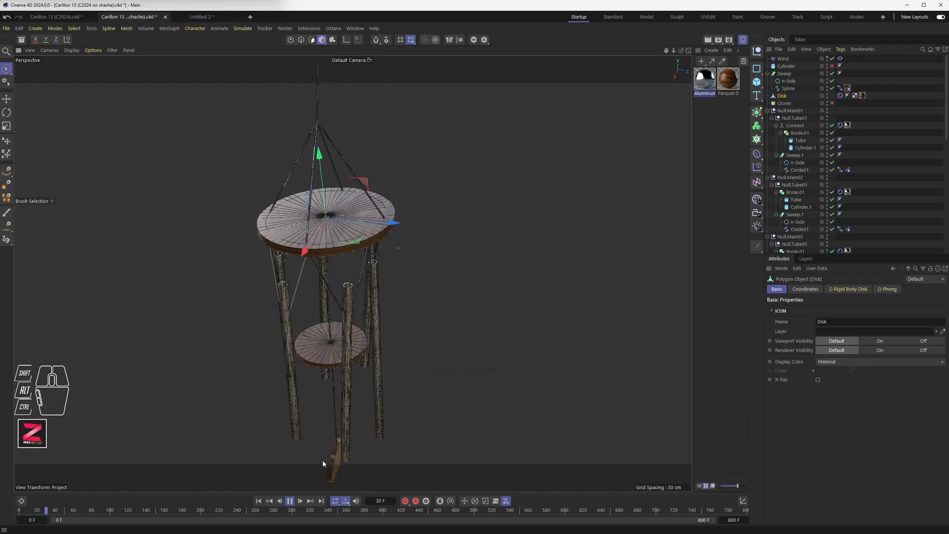
{"action": "left_click", "coordinate": [291, 502]}
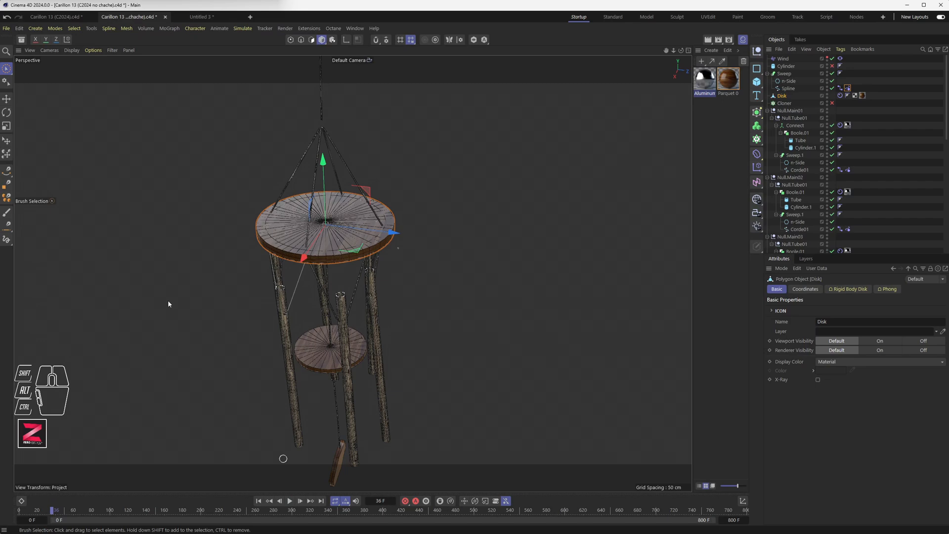
Step: Switch to the Carillon 13 (C2024).c4d project, play its simulation from the start and examine the swinging chime from above and below
{"action": "left_click", "coordinate": [44, 18]}
{"action": "scroll", "coordinate": [245, 297], "scroll_direction": "down", "scroll_amount": 10}
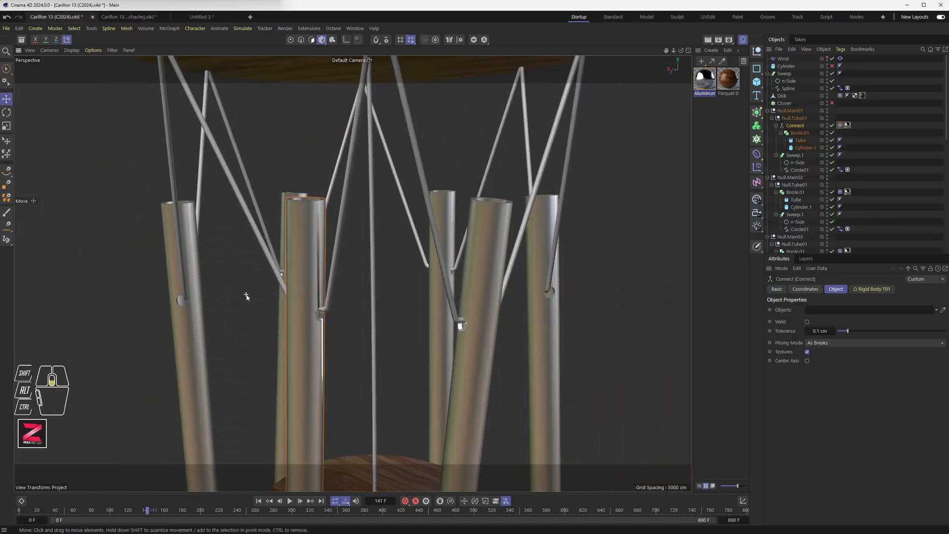
{"action": "scroll", "coordinate": [247, 297], "scroll_direction": "down", "scroll_amount": 4}
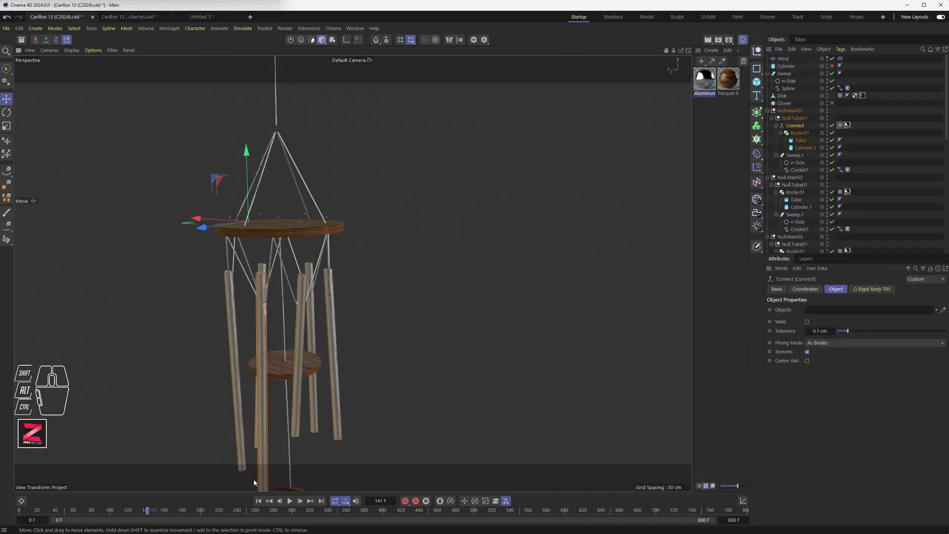
{"action": "left_click", "coordinate": [258, 501]}
{"action": "left_click", "coordinate": [290, 501]}
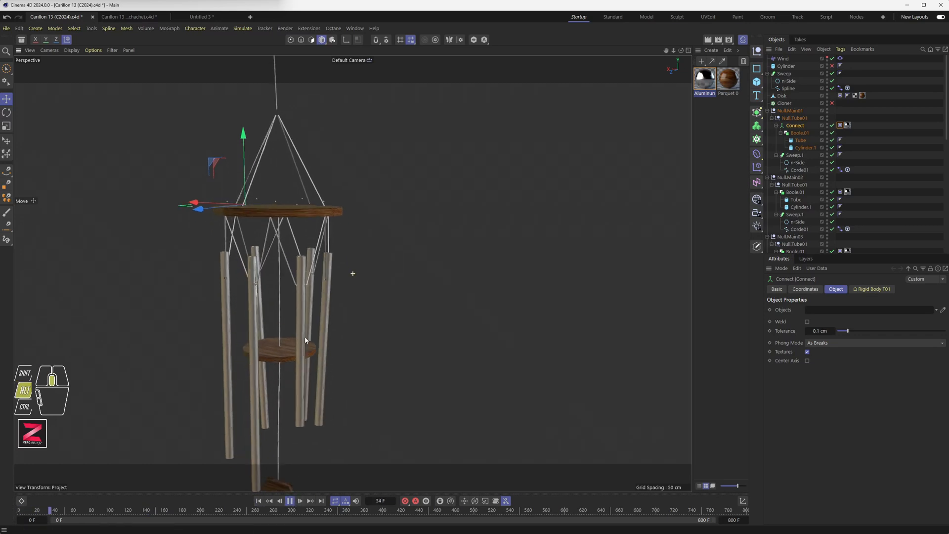
{"action": "left_click_drag", "start_coordinate": [293, 286], "coordinate": [297, 311], "text": "alt"}
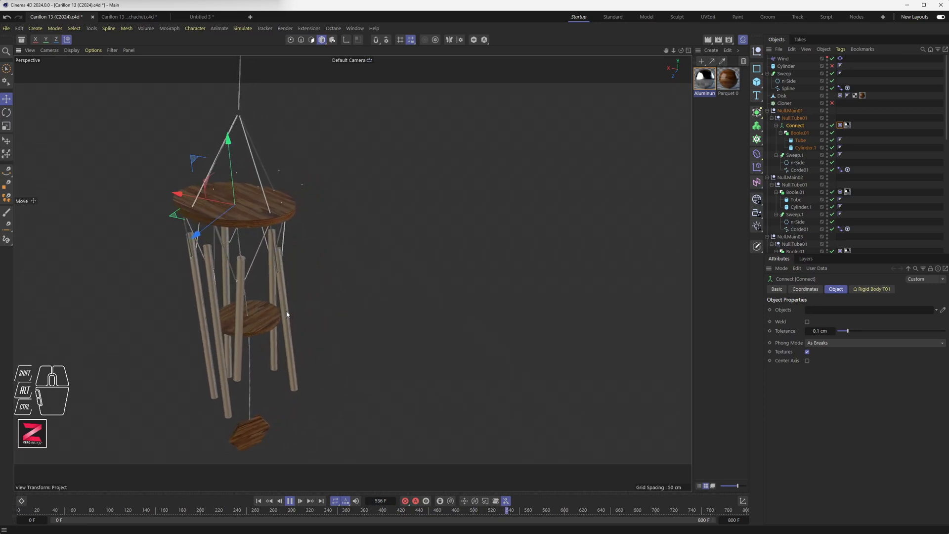
{"action": "left_click_drag", "start_coordinate": [284, 315], "coordinate": [263, 269], "text": "alt"}
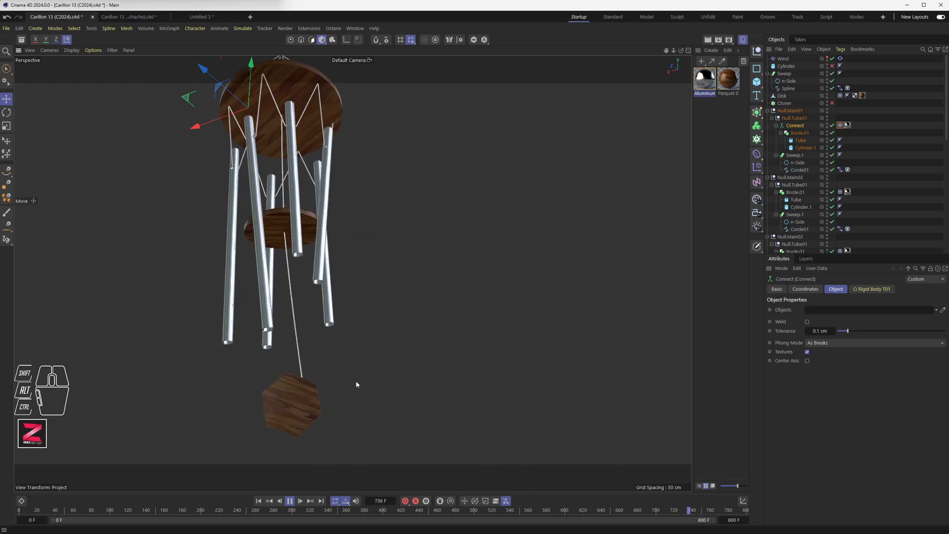
{"action": "left_click", "coordinate": [291, 502]}
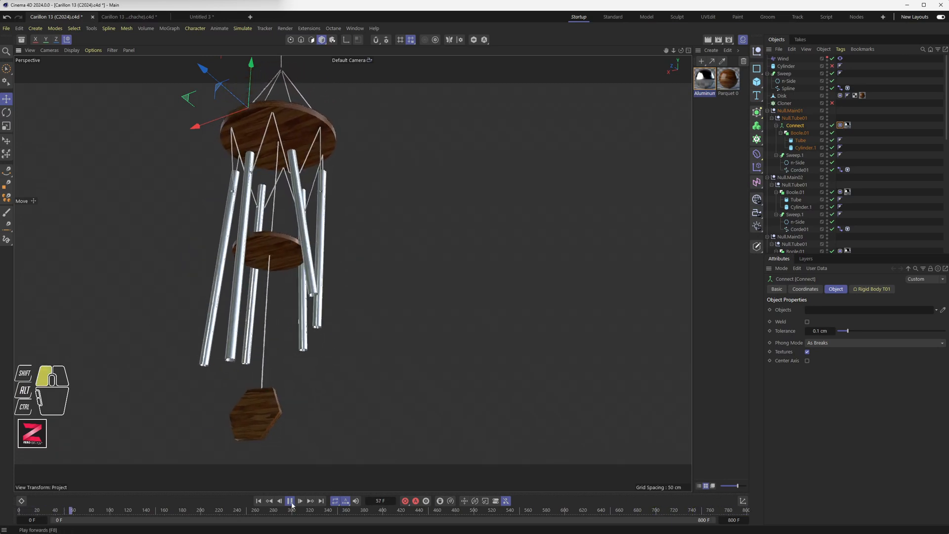
Step: Close Carillon 13 (C2024 no chache).c4d without saving and reopen it from the recent files
{"action": "left_click", "coordinate": [124, 18]}
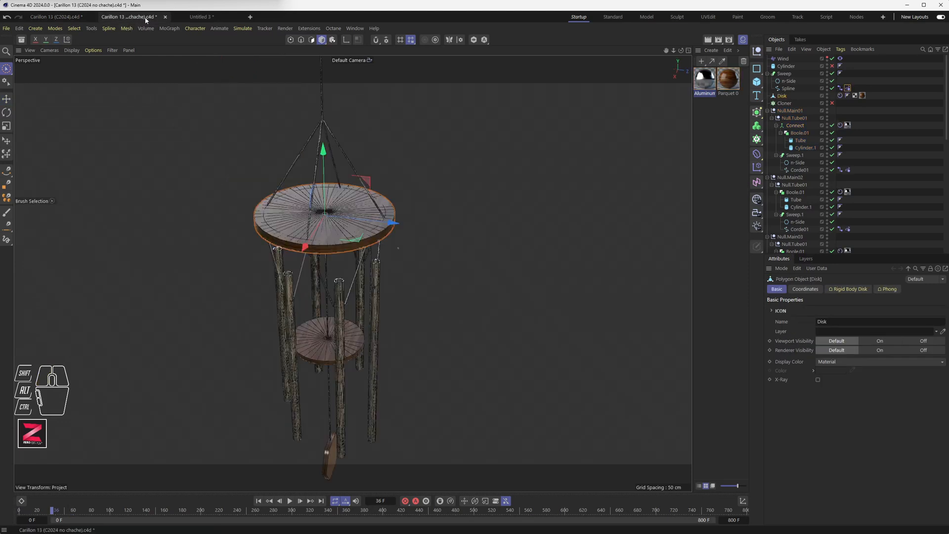
{"action": "left_click", "coordinate": [165, 18]}
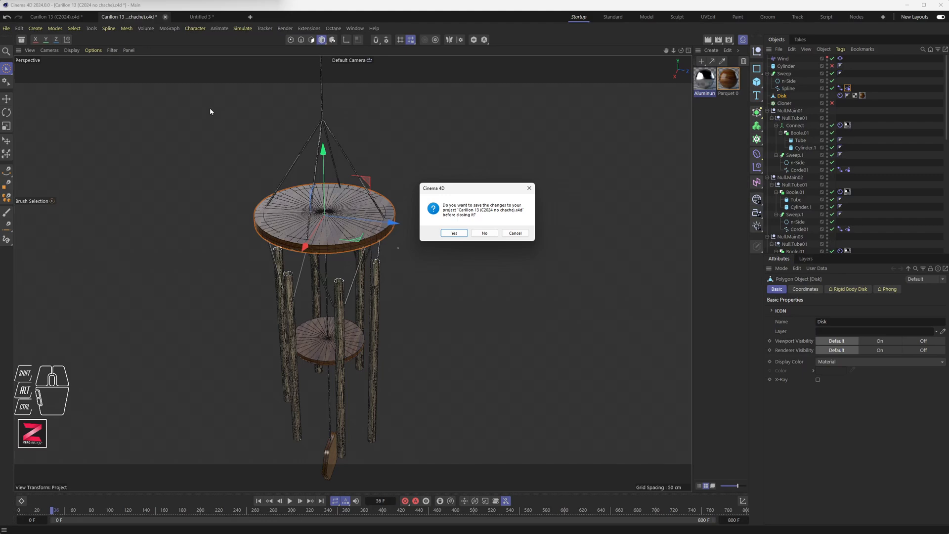
{"action": "left_click", "coordinate": [484, 237]}
{"action": "left_click", "coordinate": [7, 28]}
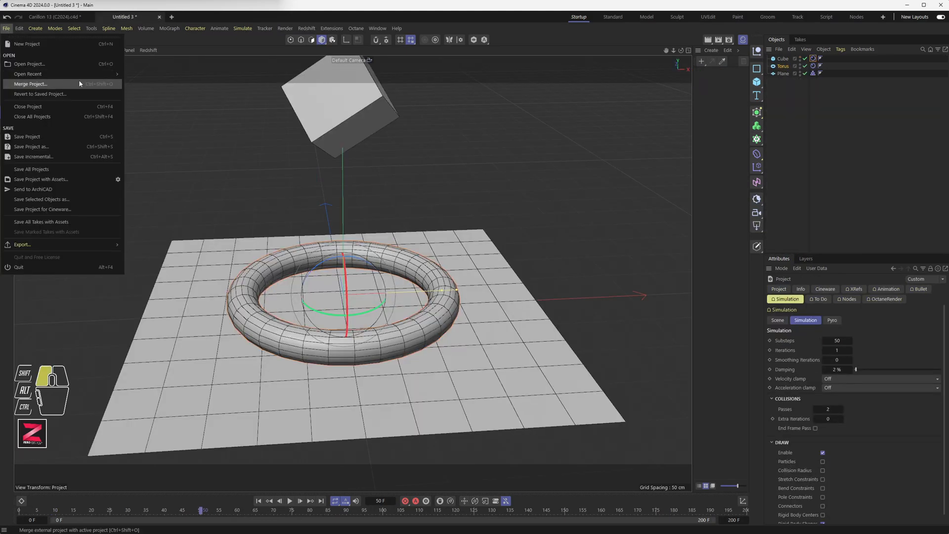
{"action": "mouse_move", "coordinate": [94, 74]}
{"action": "left_click", "coordinate": [188, 85]}
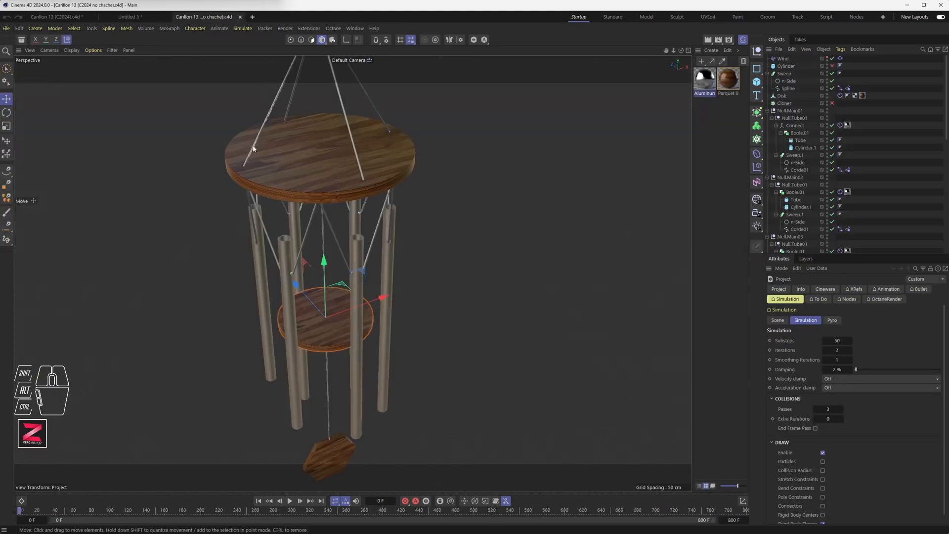
Step: Set the simulation Substeps to 100, frame the whole chime and play the simulation to frame 6
{"action": "left_click_drag", "start_coordinate": [284, 260], "coordinate": [339, 257], "text": "alt"}
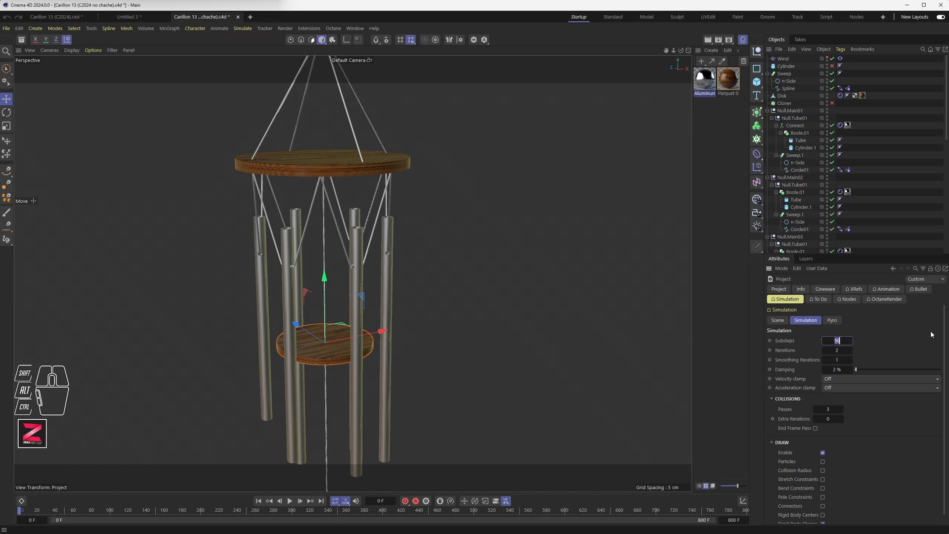
{"action": "type", "text": "100"}
{"action": "middle_click_drag", "start_coordinate": [443, 286], "coordinate": [327, 304], "text": "alt"}
{"action": "scroll", "coordinate": [386, 282], "scroll_direction": "down", "scroll_amount": 4, "text": "alt"}
{"action": "scroll", "coordinate": [327, 303], "scroll_direction": "down", "scroll_amount": 2, "text": "alt"}
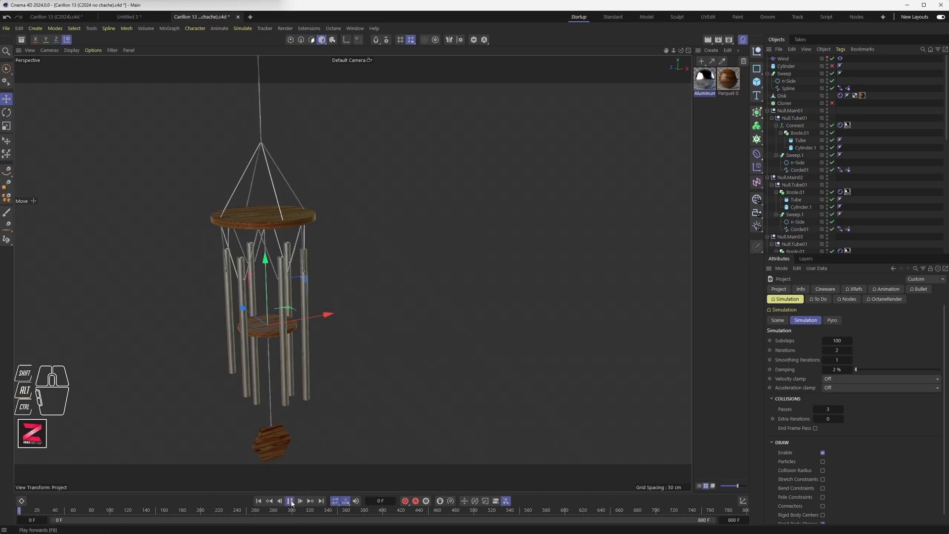
{"action": "left_click", "coordinate": [291, 501]}
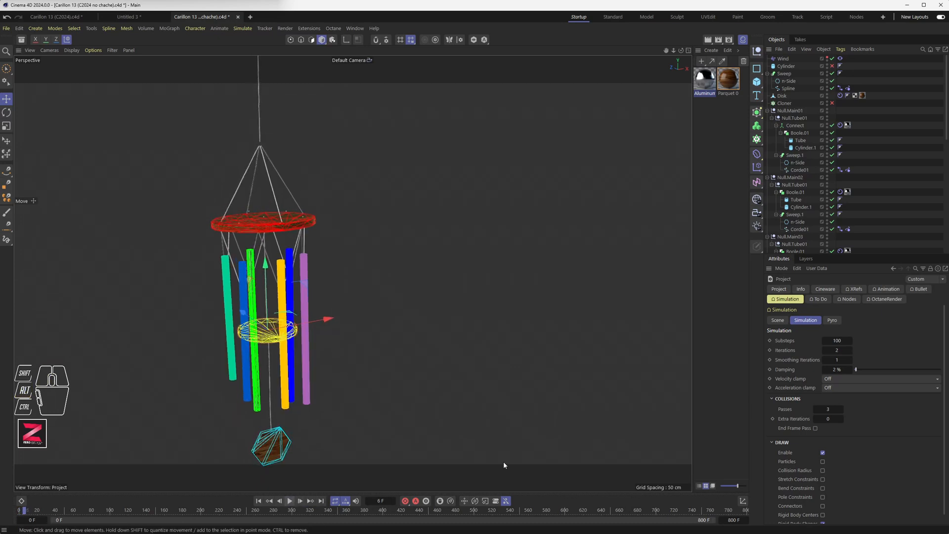
Step: Disable the simulation's Draw display and resume playback from frame 6
{"action": "scroll", "coordinate": [809, 449], "scroll_direction": "down", "scroll_amount": 1}
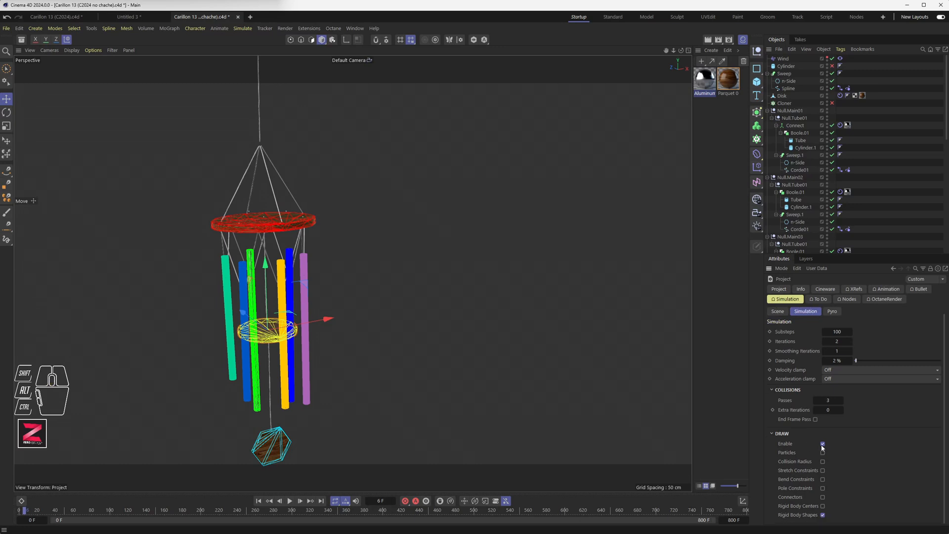
{"action": "left_click", "coordinate": [823, 444]}
{"action": "left_click", "coordinate": [290, 501]}
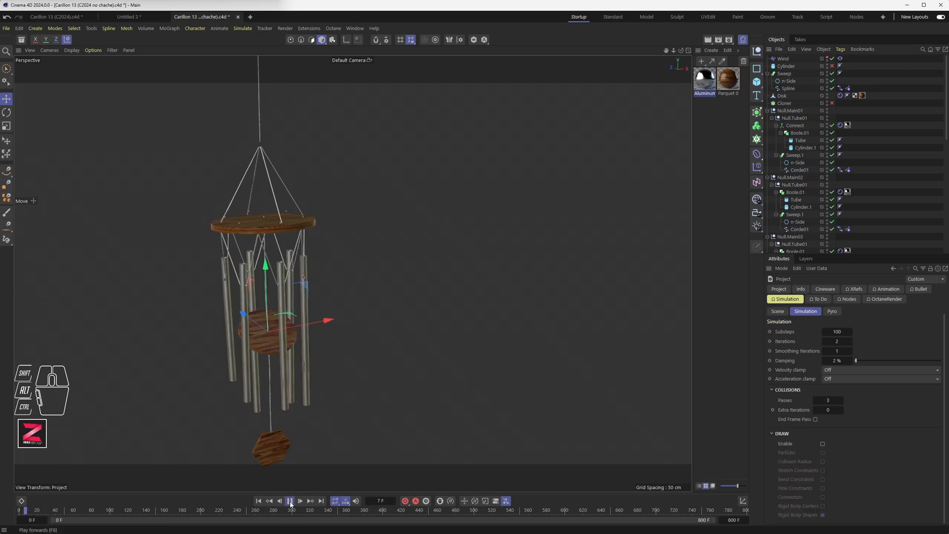
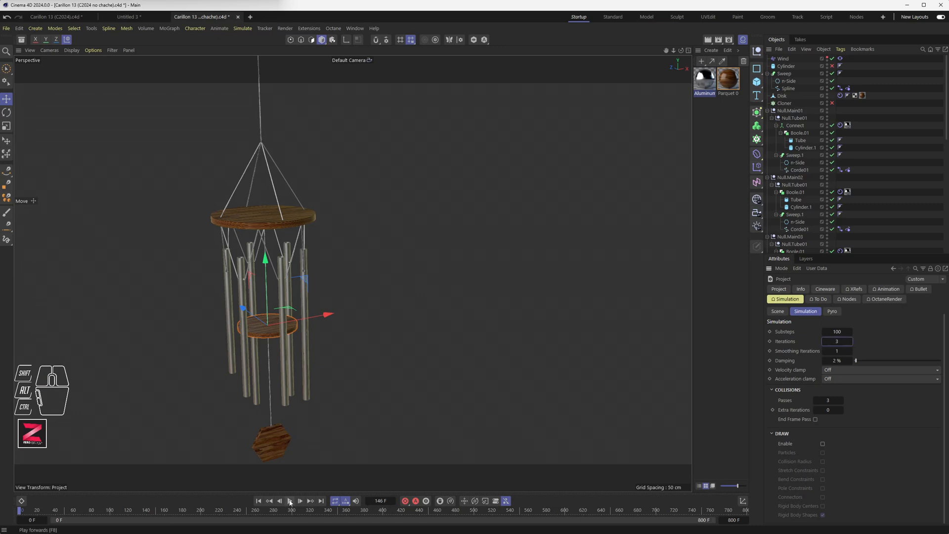
Step: Review the Connect object's rigid body collision settings and the project simulation settings during playback, and return to the start frame
{"action": "left_click", "coordinate": [841, 126]}
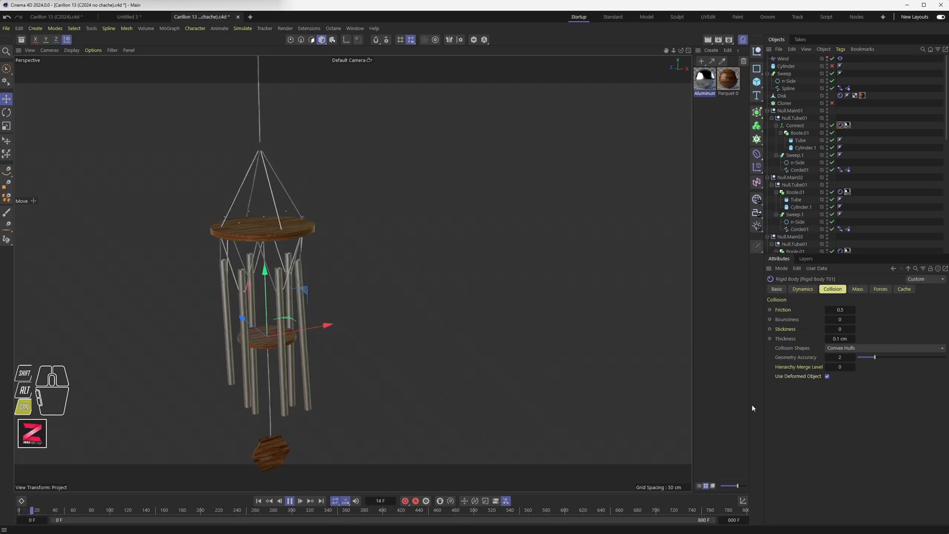
{"action": "key", "text": "ctrl+d"}
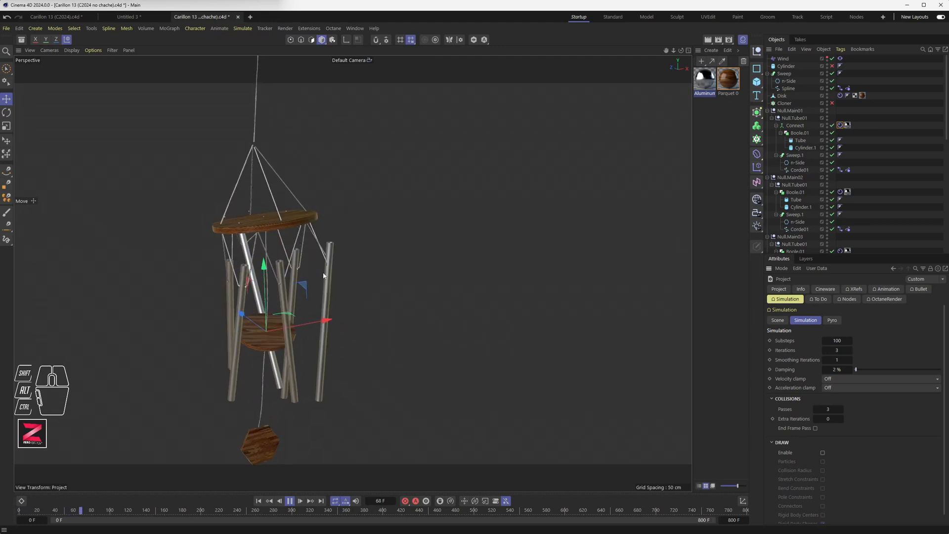
{"action": "scroll", "coordinate": [332, 265], "scroll_direction": "up", "scroll_amount": 2}
{"action": "scroll", "coordinate": [332, 265], "scroll_direction": "up", "scroll_amount": 2}
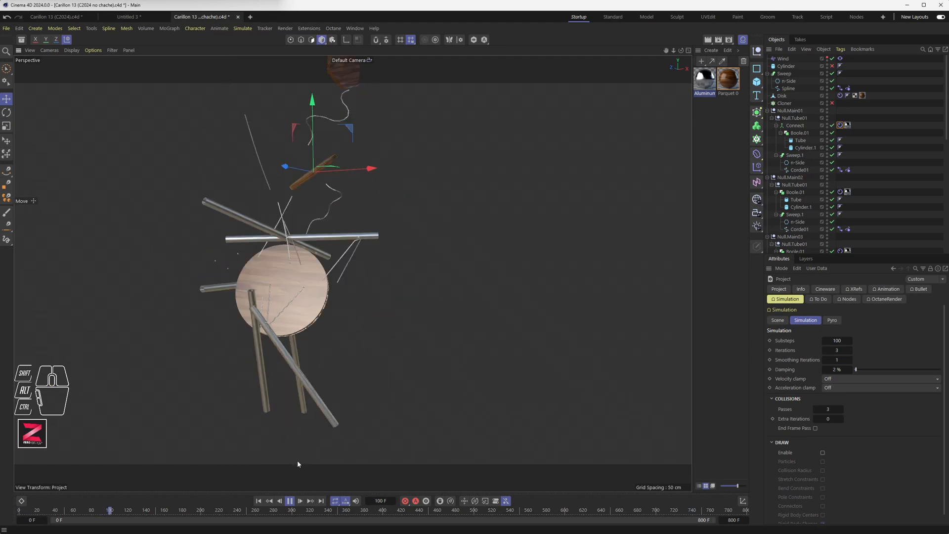
{"action": "left_click", "coordinate": [290, 502]}
{"action": "left_click", "coordinate": [258, 501]}
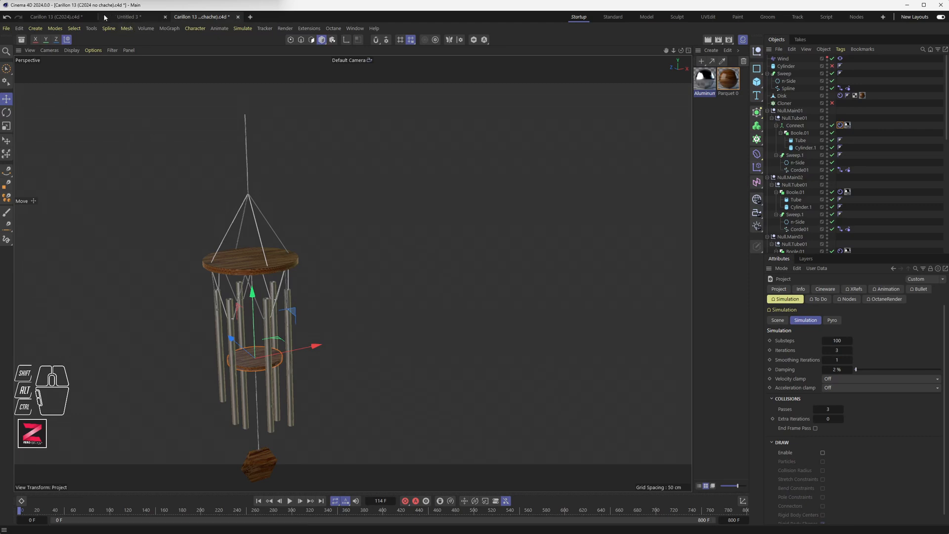
Step: Switch back to Carillon 13 (C2024).c4d and inspect the chime and the Connect object's rigid body settings
{"action": "left_click", "coordinate": [54, 18]}
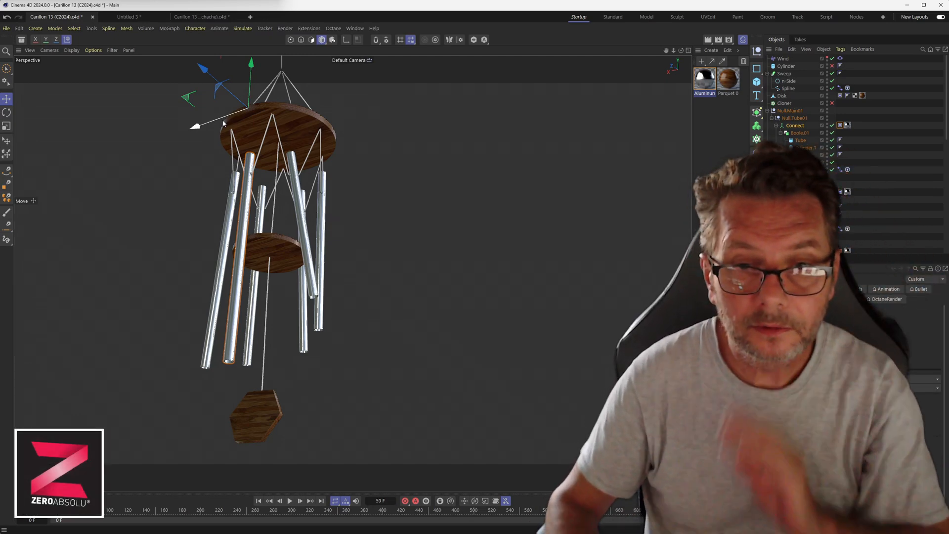
{"action": "left_click_drag", "start_coordinate": [232, 221], "coordinate": [260, 294], "text": "alt"}
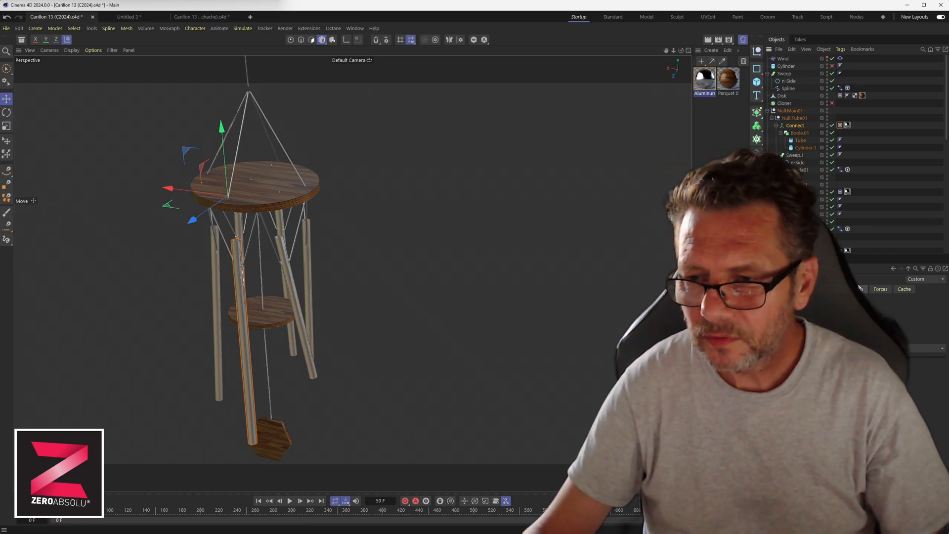
{"action": "left_click", "coordinate": [865, 310]}
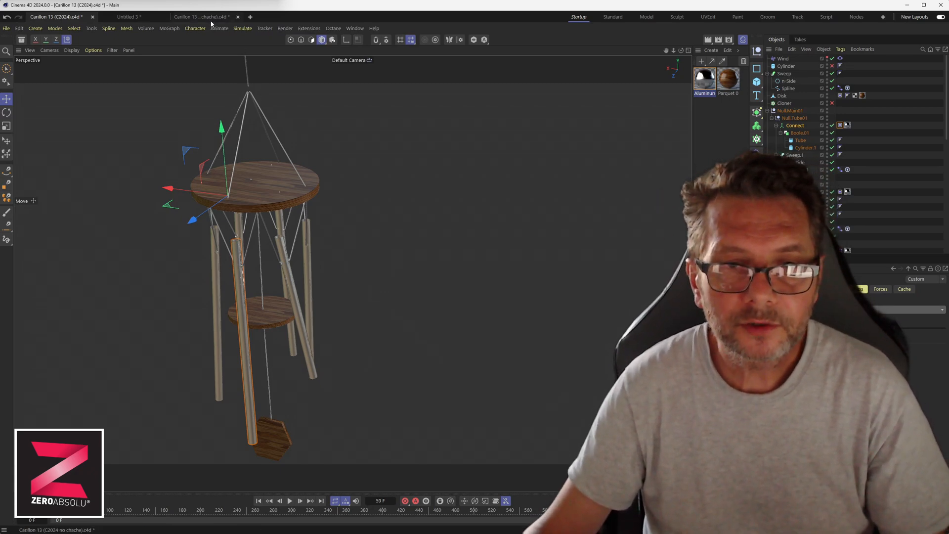
Step: Create a new project, add a plane and assign it a collider simulation tag
{"action": "left_click", "coordinate": [250, 16]}
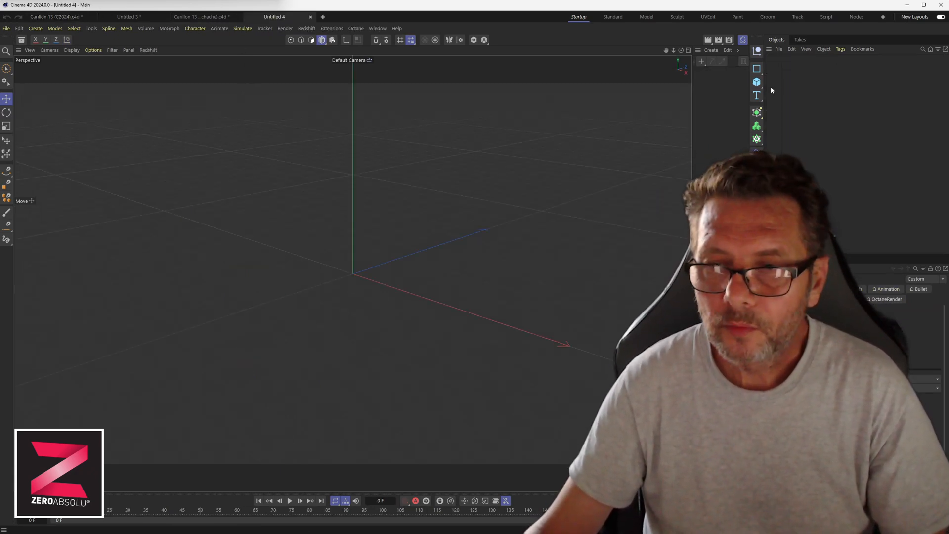
{"action": "left_click", "coordinate": [757, 82]}
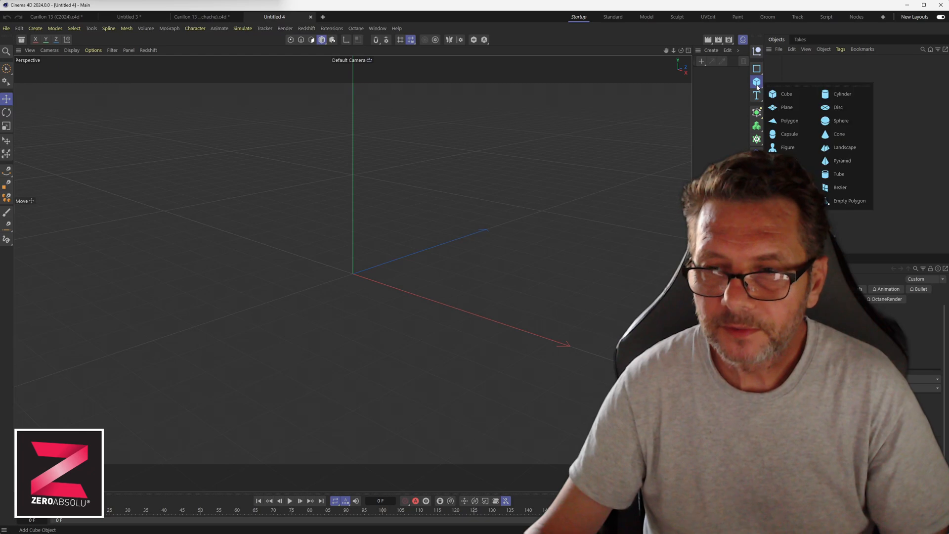
{"action": "left_click", "coordinate": [801, 108]}
{"action": "right_click", "coordinate": [787, 59]}
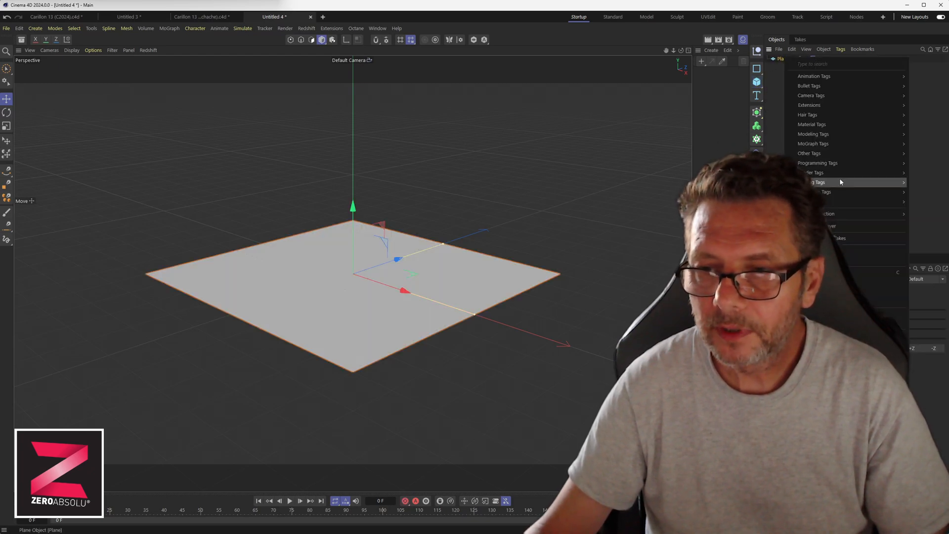
{"action": "mouse_move", "coordinate": [841, 192]}
{"action": "left_click", "coordinate": [920, 307]}
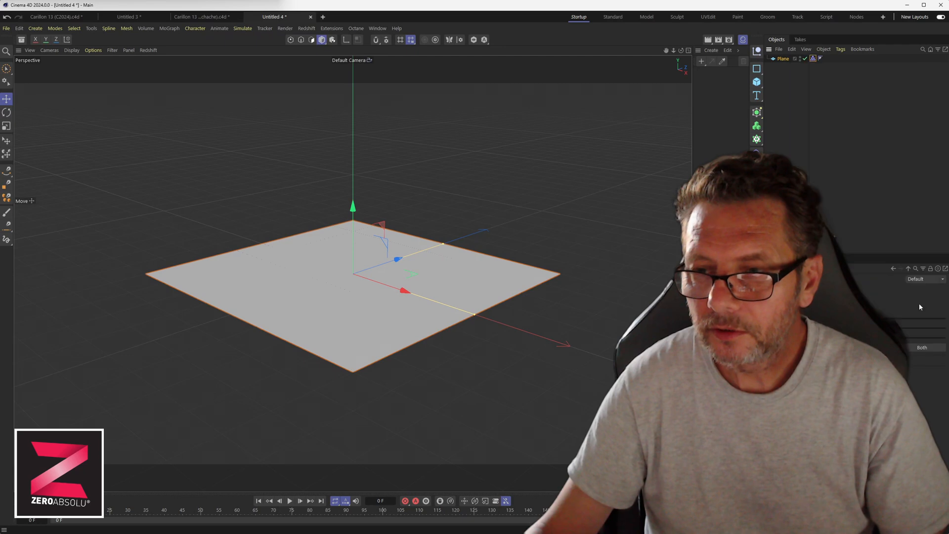
Step: Add a cube measuring 50 cm on all three sides
{"action": "left_click", "coordinate": [758, 83]}
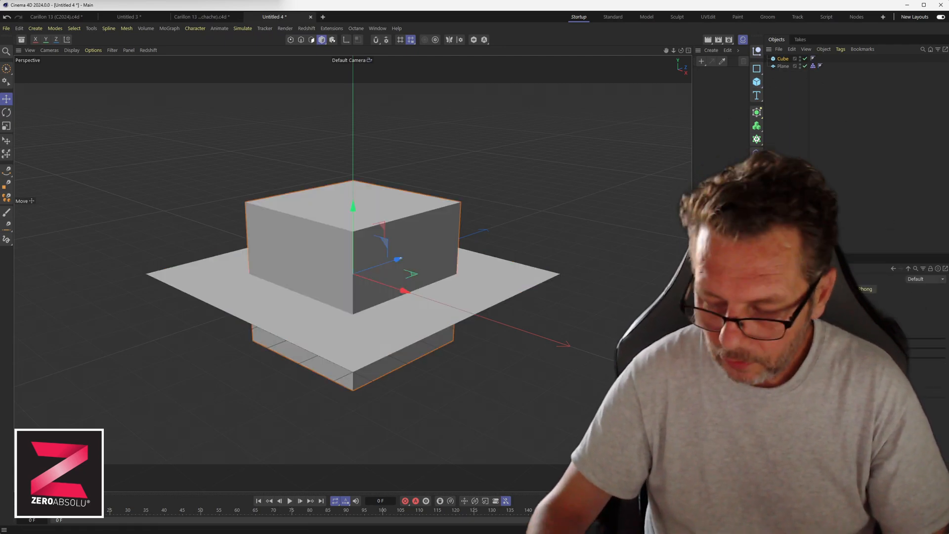
{"action": "type", "text": "50"}
{"action": "key", "text": "Tab"}
{"action": "type", "text": "50"}
{"action": "key", "text": "Tab"}
{"action": "type", "text": "50"}
{"action": "key", "text": "Return"}
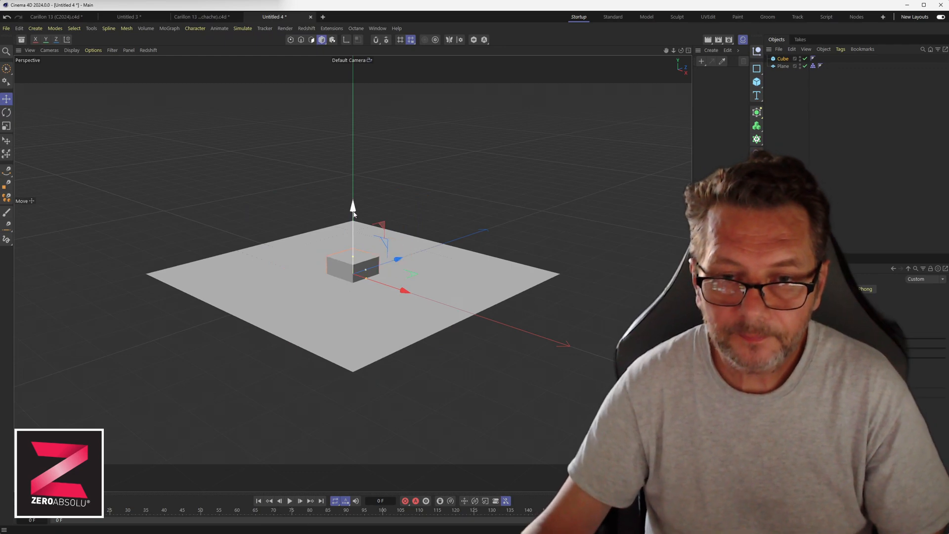
Step: Raise the cube well above the plane and rotate it to a tilted orientation
{"action": "left_click_drag", "start_coordinate": [353, 221], "coordinate": [354, 115]}
{"action": "key", "text": "r"}
{"action": "left_click_drag", "start_coordinate": [359, 177], "coordinate": [377, 163]}
Step: Assign a rigid body simulation tag to the cube and edit its collision settings
{"action": "right_click", "coordinate": [788, 64]}
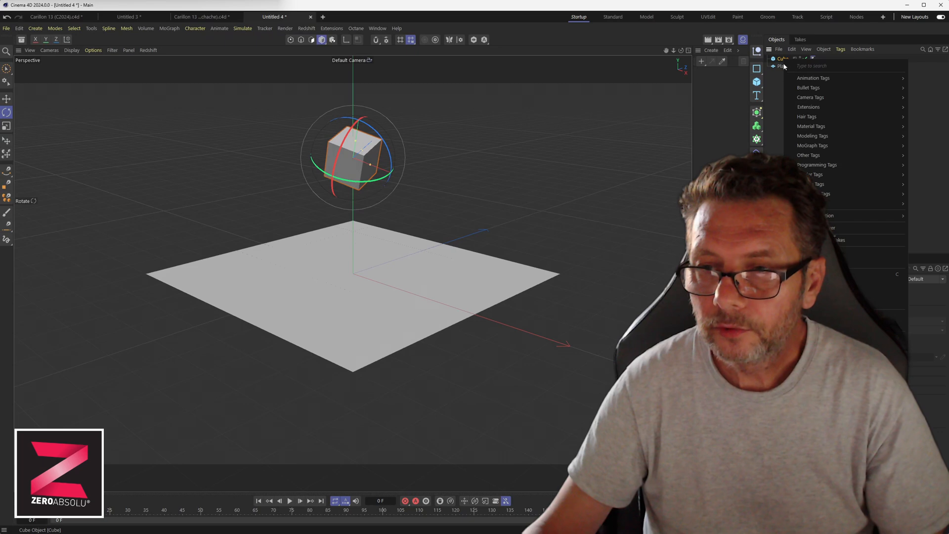
{"action": "mouse_move", "coordinate": [891, 194]}
{"action": "left_click", "coordinate": [933, 201]}
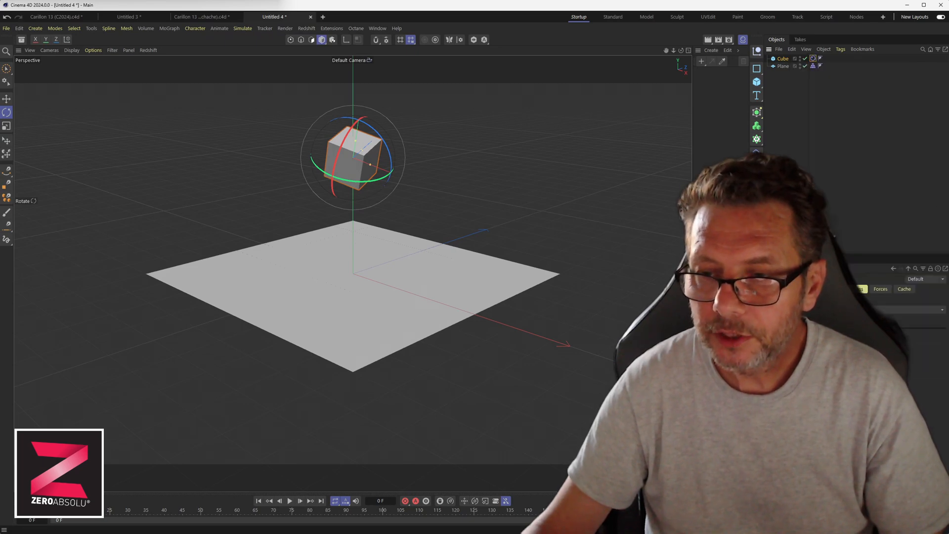
{"action": "left_click", "coordinate": [830, 290]}
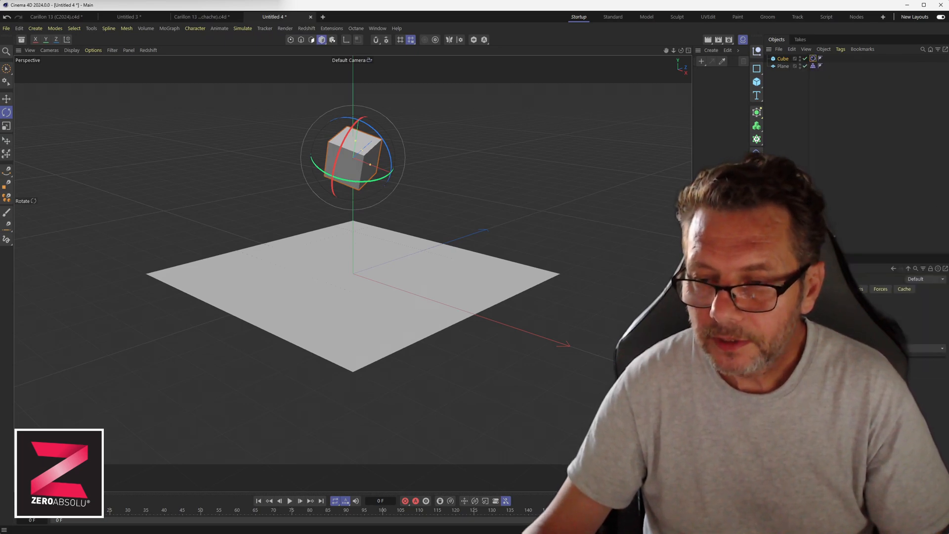
{"action": "key", "text": "Return"}
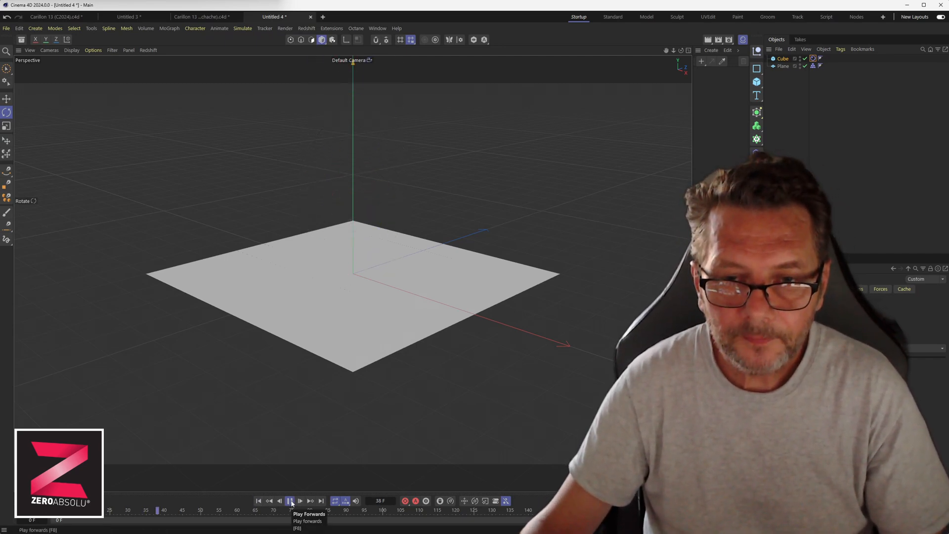
Step: Play the simulation from the start frame to watch the cube hit the plane, and stop it
{"action": "left_click", "coordinate": [290, 501]}
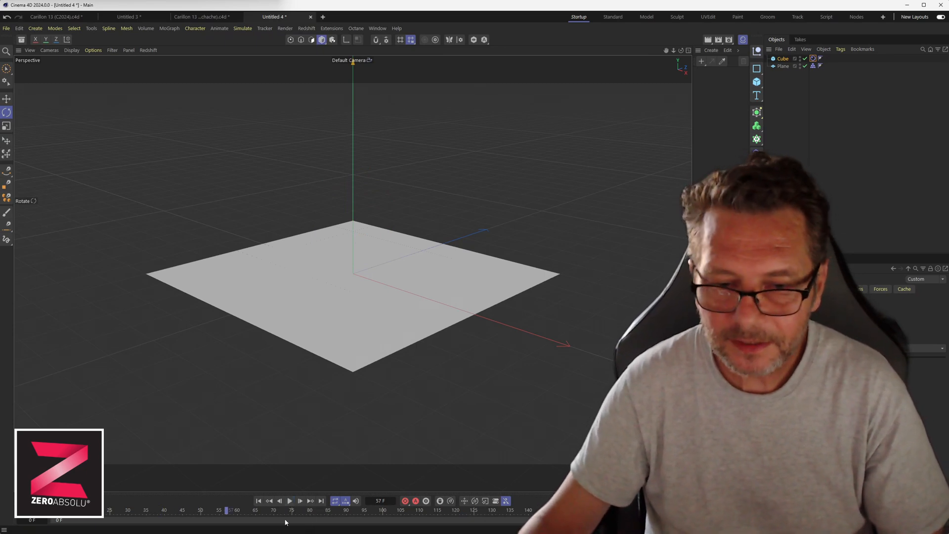
{"action": "left_click", "coordinate": [258, 502]}
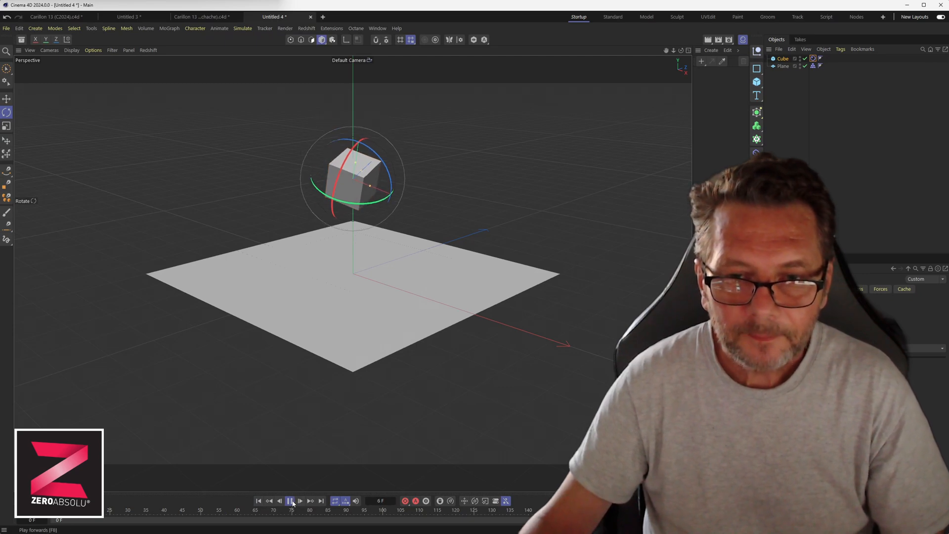
{"action": "scroll", "coordinate": [348, 312], "scroll_direction": "down", "scroll_amount": 3}
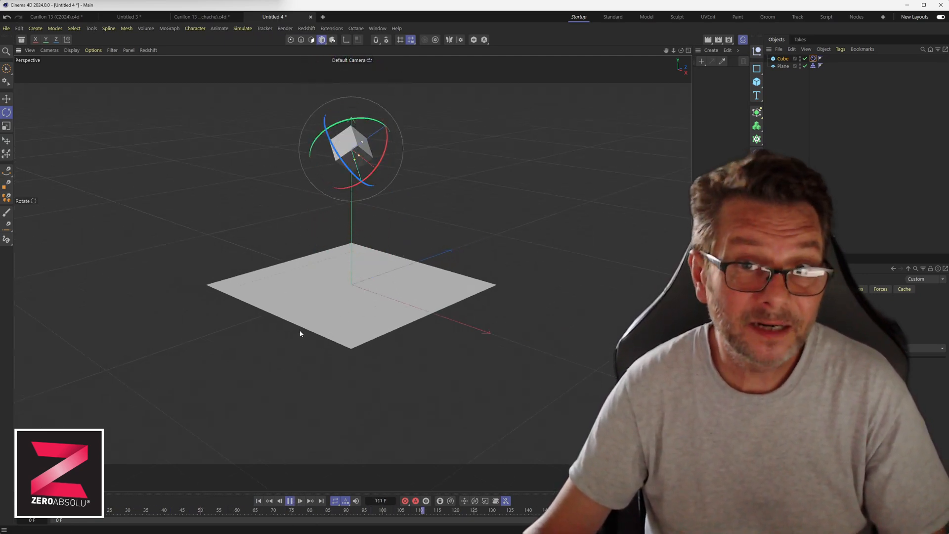
{"action": "scroll", "coordinate": [310, 342], "scroll_direction": "down", "scroll_amount": 2}
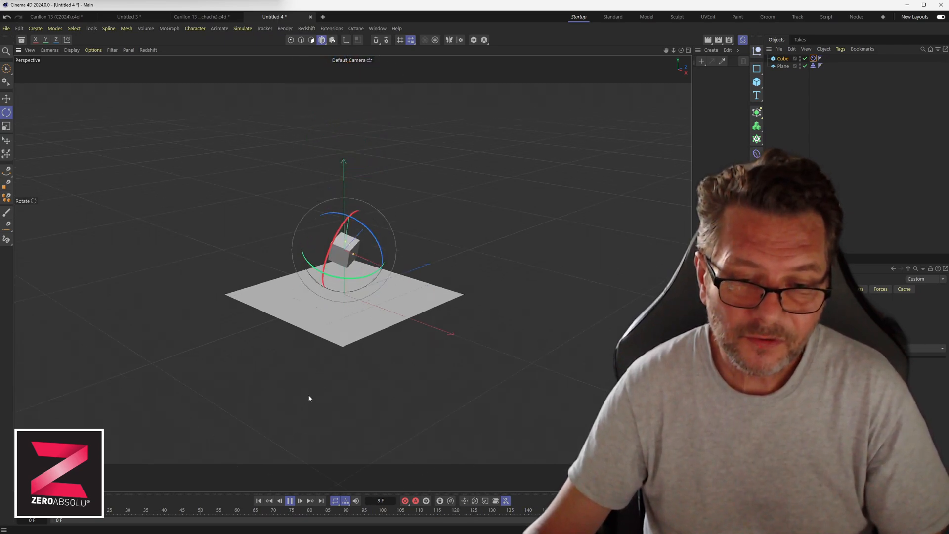
{"action": "left_click", "coordinate": [290, 501]}
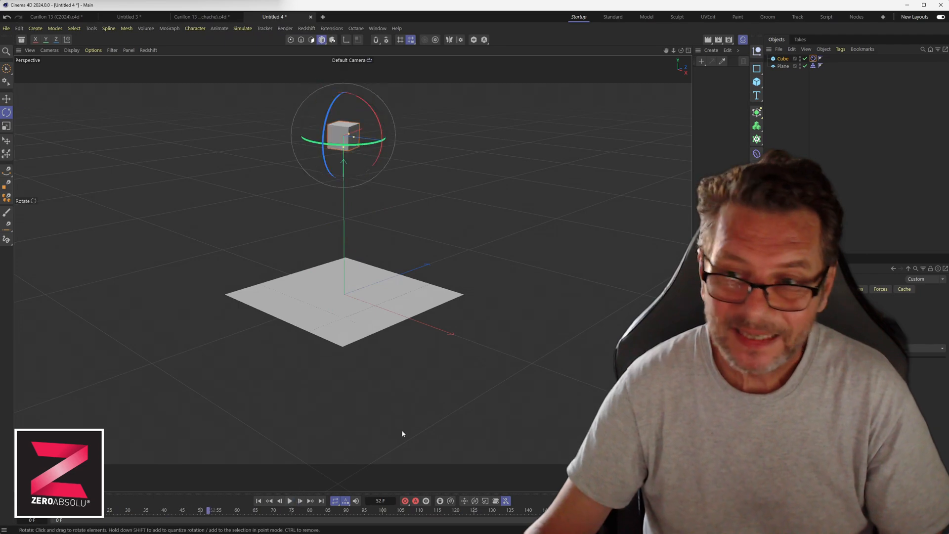
Step: Select the plane and switch the viewport display to shading with lines
{"action": "left_click", "coordinate": [784, 65]}
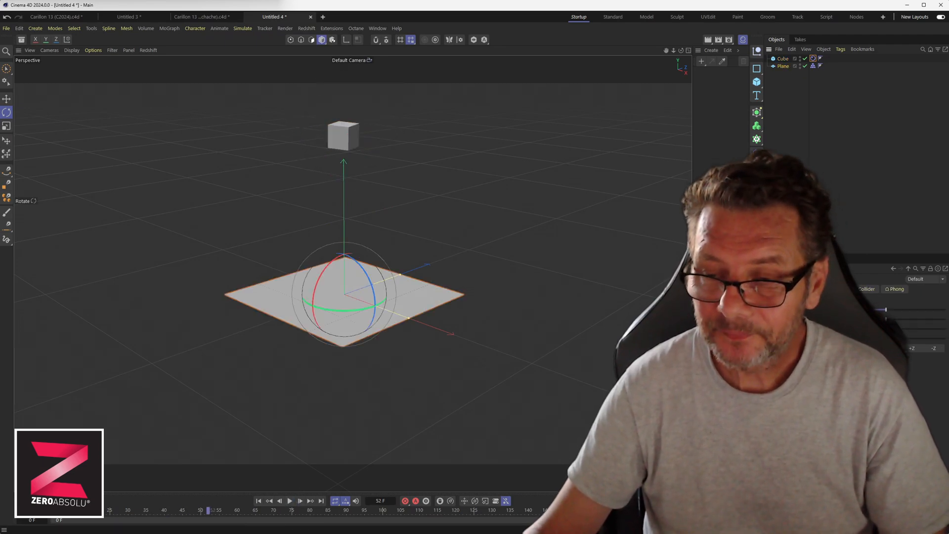
{"action": "left_click", "coordinate": [72, 50]}
{"action": "left_click", "coordinate": [77, 86]}
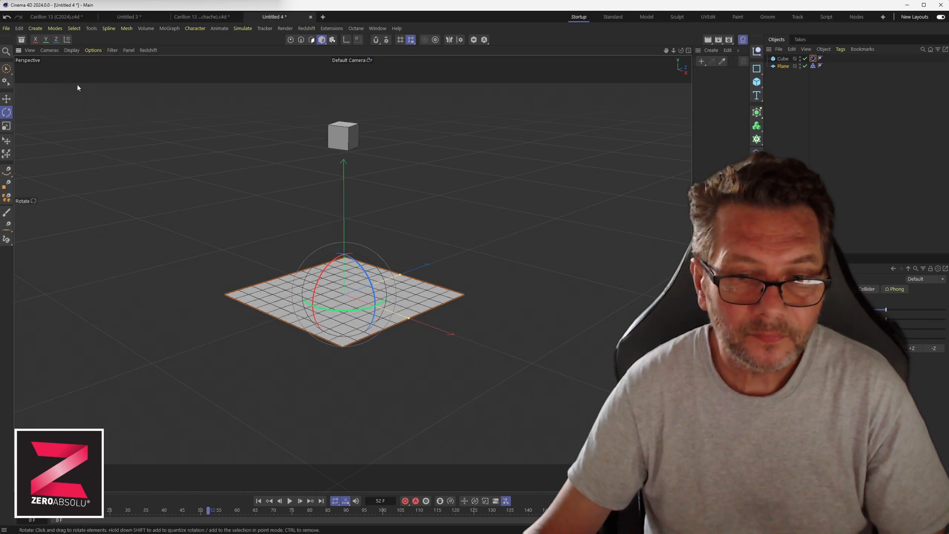
Step: Enable the drawing of collision shapes in the project's simulation settings and reopen the cube's rigid body settings
{"action": "key", "text": "ctrl+d"}
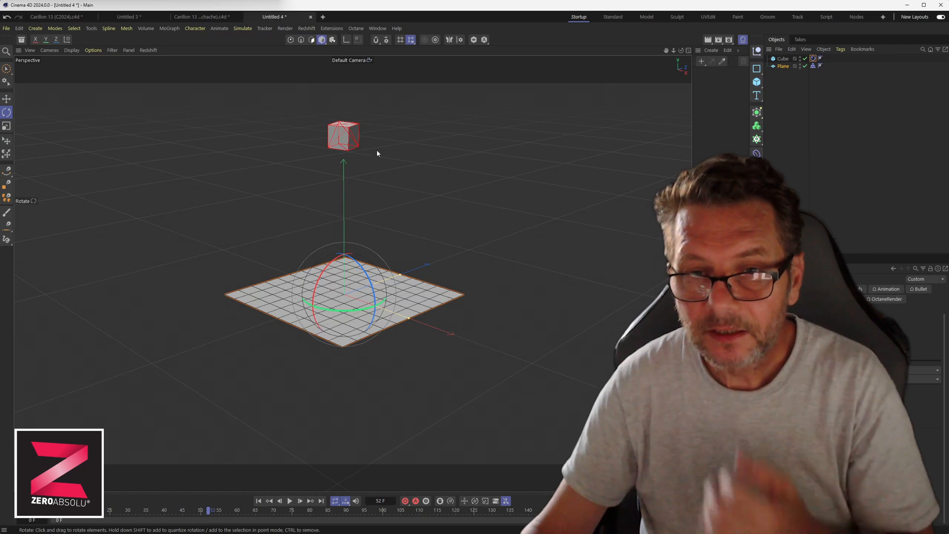
{"action": "scroll", "coordinate": [389, 144], "scroll_direction": "up", "scroll_amount": 10}
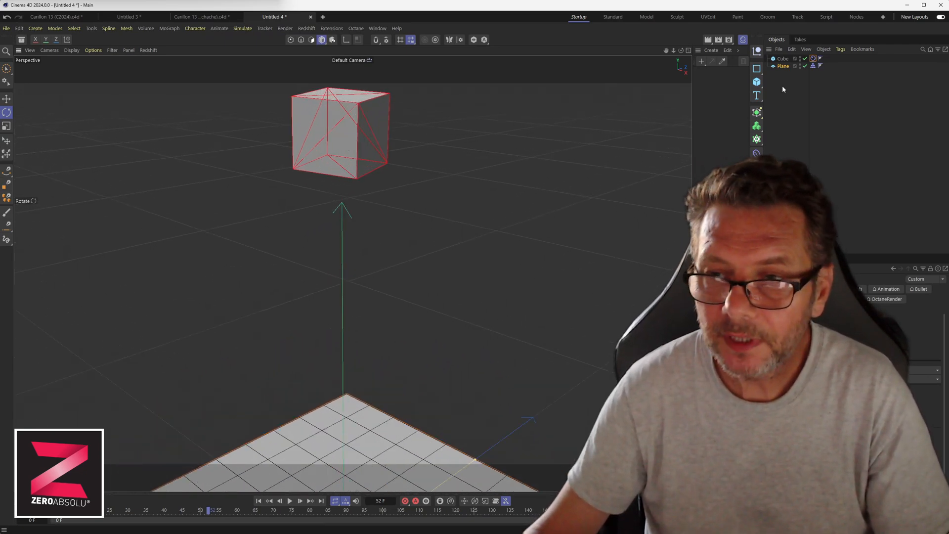
{"action": "left_click", "coordinate": [814, 59]}
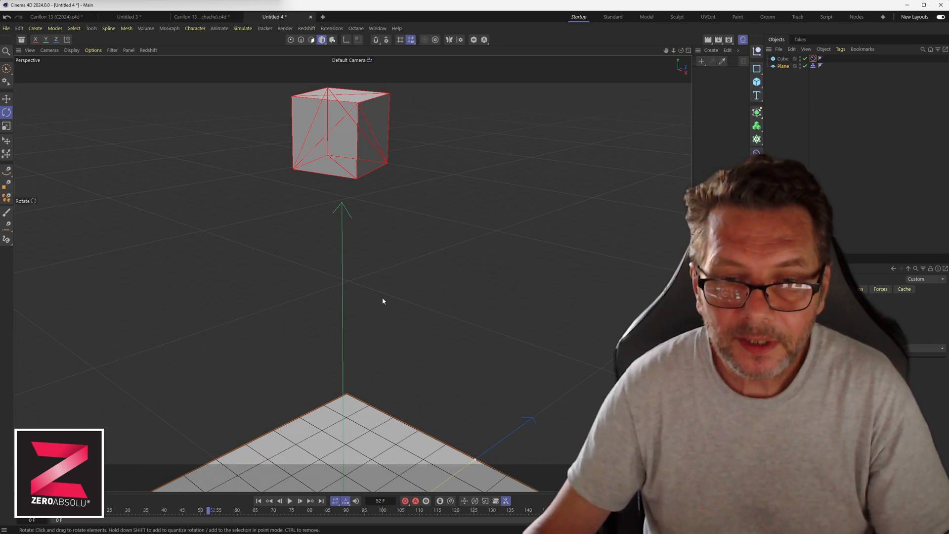
Step: Rewind the simulation, advance to frame 3 with the plane seen nearly edge-on, and show all four views
{"action": "left_click", "coordinate": [258, 502]}
{"action": "double_click", "coordinate": [301, 502]}
{"action": "middle_click_drag", "start_coordinate": [350, 450], "coordinate": [351, 278], "text": "alt"}
{"action": "left_click_drag", "start_coordinate": [332, 401], "coordinate": [381, 358], "text": "alt"}
{"action": "middle_click", "coordinate": [381, 359]}
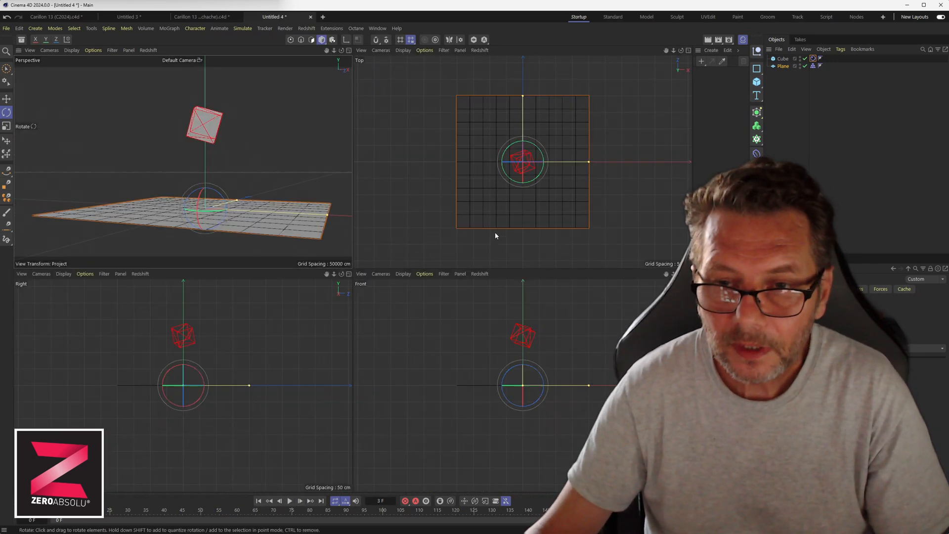
Step: Step the simulation forward to the impact and examine the gap between cube and plane in the Front view
{"action": "left_click", "coordinate": [300, 502]}
{"action": "left_click", "coordinate": [301, 501]}
{"action": "left_click", "coordinate": [301, 502]}
{"action": "left_click", "coordinate": [300, 502]}
{"action": "left_click", "coordinate": [301, 502]}
{"action": "scroll", "coordinate": [509, 399], "scroll_direction": "up", "scroll_amount": 3}
{"action": "middle_click", "coordinate": [508, 400]}
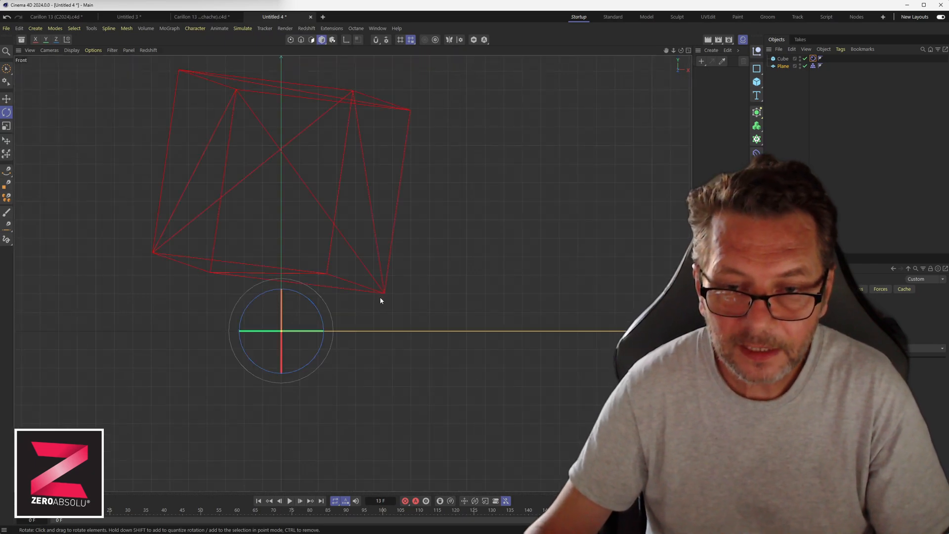
{"action": "left_click", "coordinate": [300, 500]}
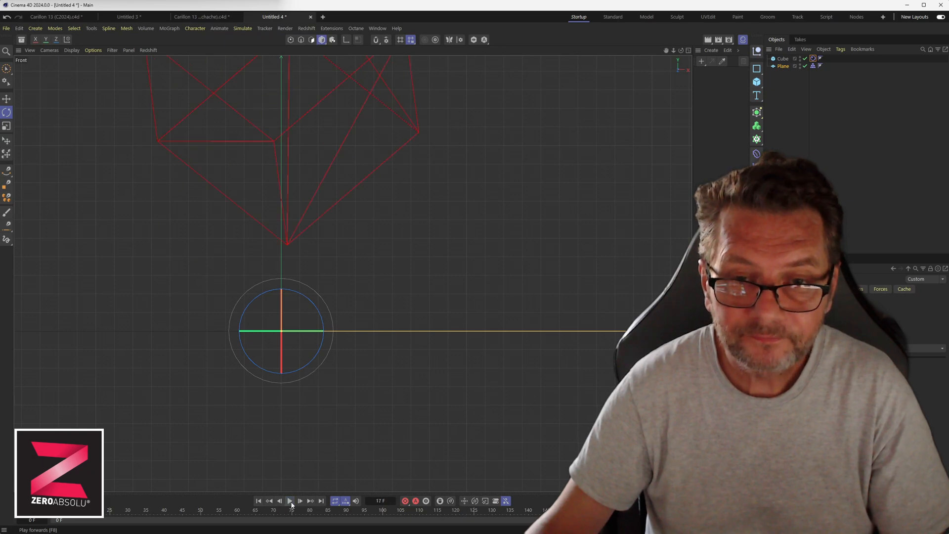
Step: Rewind and step through to frame 15 to recheck the cube's closest distance to the plane
{"action": "left_click", "coordinate": [258, 504]}
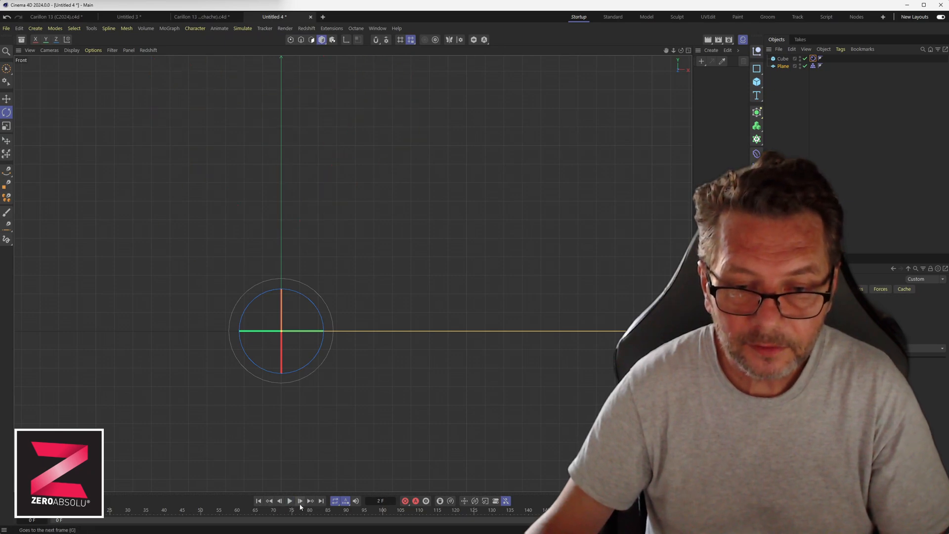
{"action": "left_click", "coordinate": [300, 501]}
{"action": "left_click", "coordinate": [301, 502]}
{"action": "left_click", "coordinate": [300, 502]}
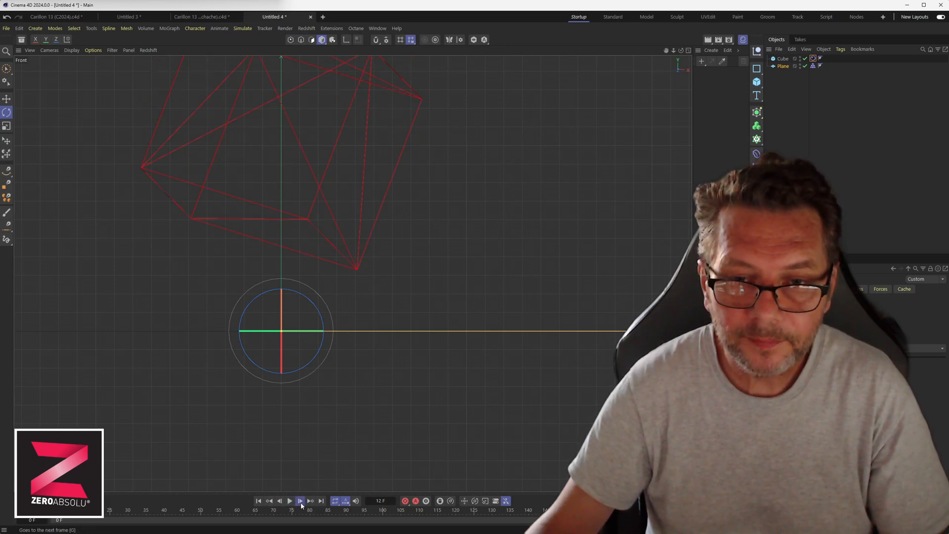
{"action": "left_click", "coordinate": [300, 502]}
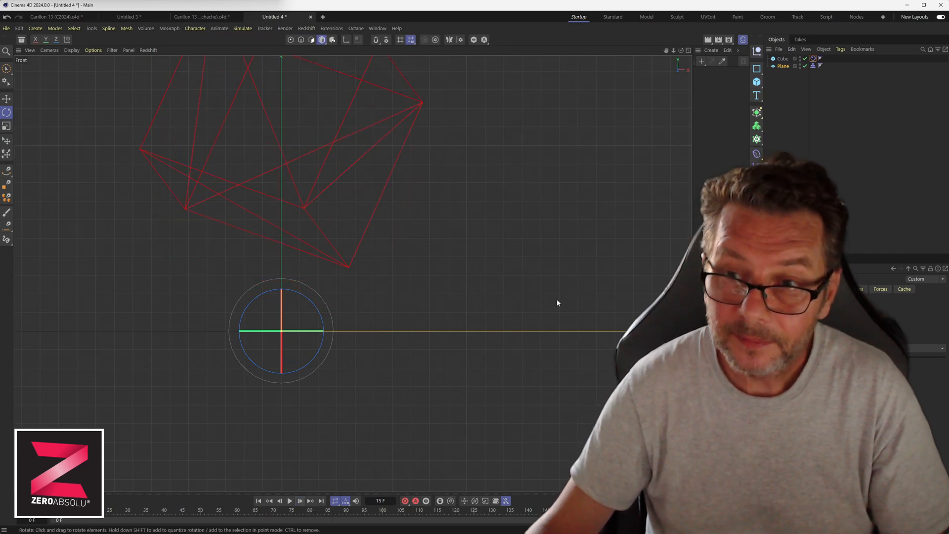
Step: Check the plane's collider settings and set the cube's rigid body collision thickness to 0.01 cm
{"action": "left_click", "coordinate": [813, 66]}
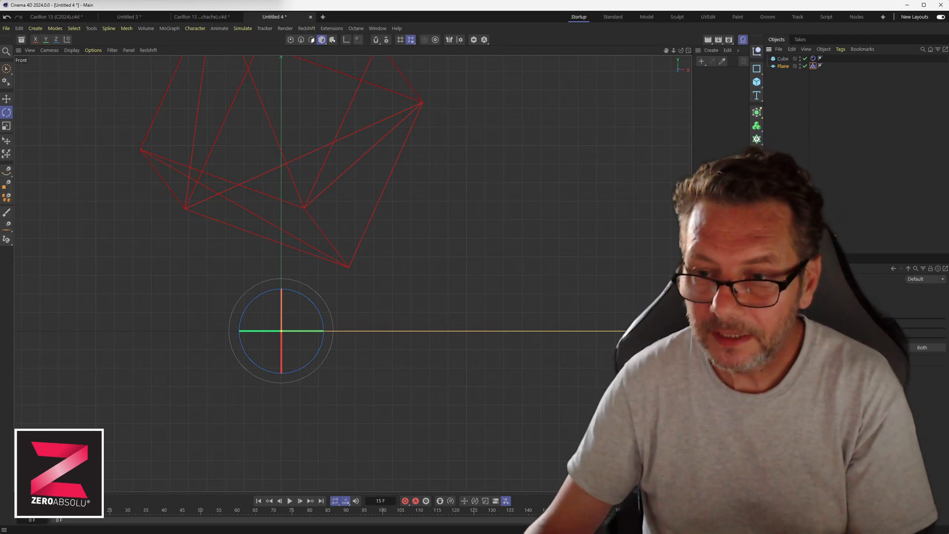
{"action": "left_click", "coordinate": [814, 59]}
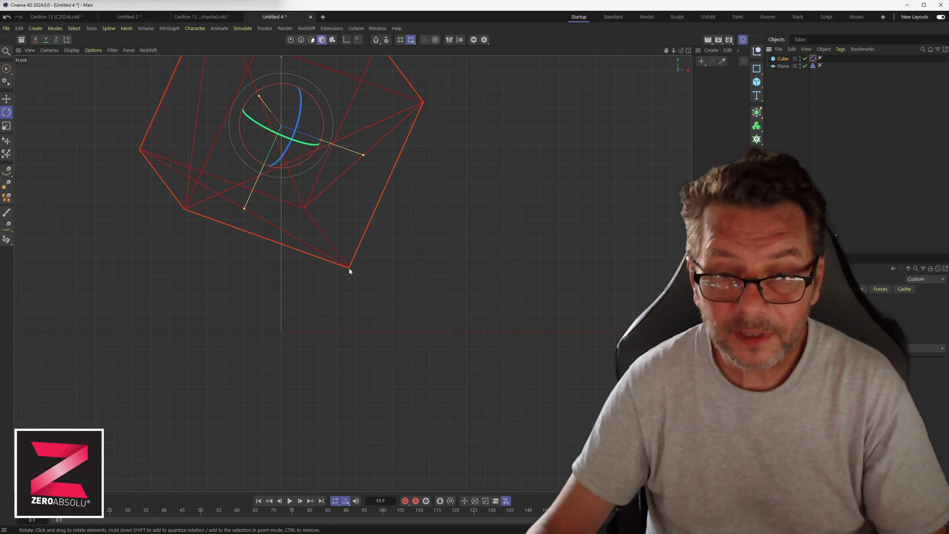
{"action": "scroll", "coordinate": [349, 270], "scroll_direction": "up", "scroll_amount": 4}
{"action": "scroll", "coordinate": [355, 272], "scroll_direction": "down", "scroll_amount": 3}
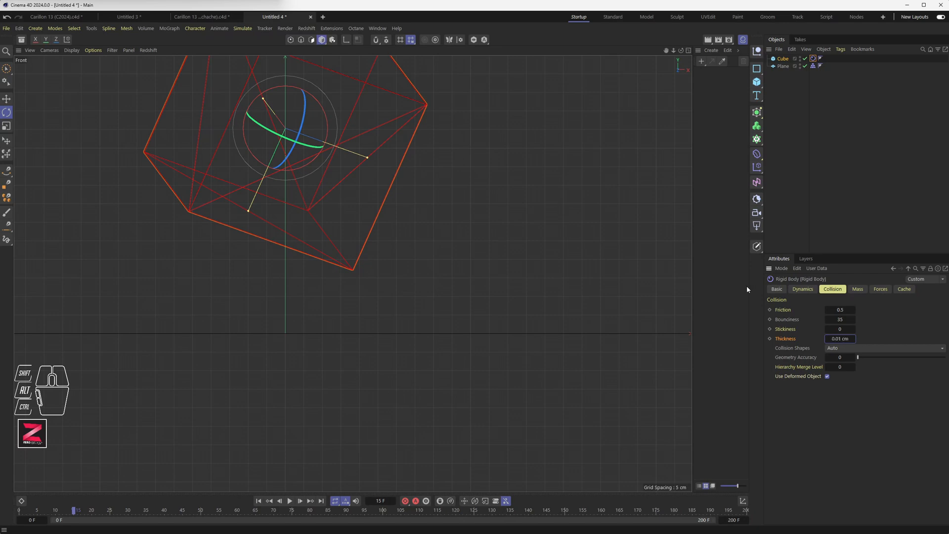
Step: Restart the simulation and step frame by frame to frame 13 to examine the cube's contact with the plane
{"action": "left_click", "coordinate": [291, 502]}
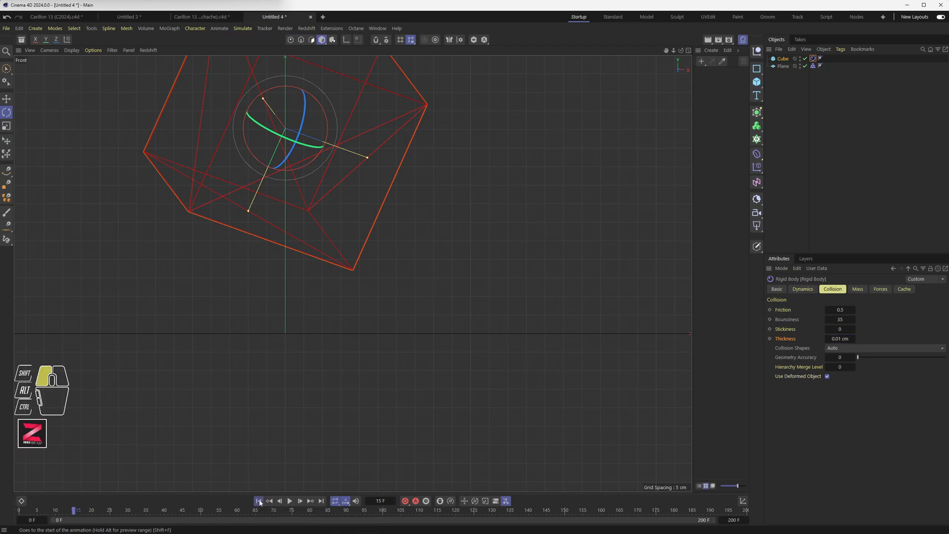
{"action": "left_click", "coordinate": [290, 502]}
{"action": "left_click", "coordinate": [301, 501]}
{"action": "left_click", "coordinate": [302, 501]}
{"action": "left_click", "coordinate": [259, 502]}
{"action": "left_click", "coordinate": [300, 501]}
{"action": "left_click", "coordinate": [300, 501]}
{"action": "left_click", "coordinate": [300, 500]}
{"action": "left_click", "coordinate": [300, 501]}
{"action": "left_click", "coordinate": [300, 501]}
{"action": "left_click", "coordinate": [300, 501]}
{"action": "left_click", "coordinate": [300, 501]}
{"action": "left_click", "coordinate": [300, 501]}
{"action": "left_click", "coordinate": [300, 501]}
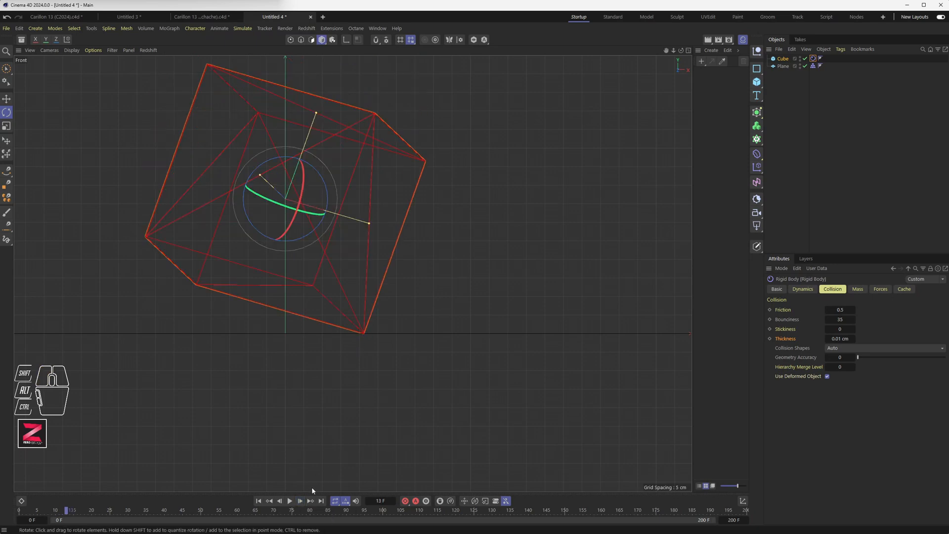
Step: Play the simulation in the Front view and again in the Perspective view to watch the cube bounce, and stop it
{"action": "left_click", "coordinate": [289, 501]}
{"action": "scroll", "coordinate": [393, 330], "scroll_direction": "down", "scroll_amount": 10}
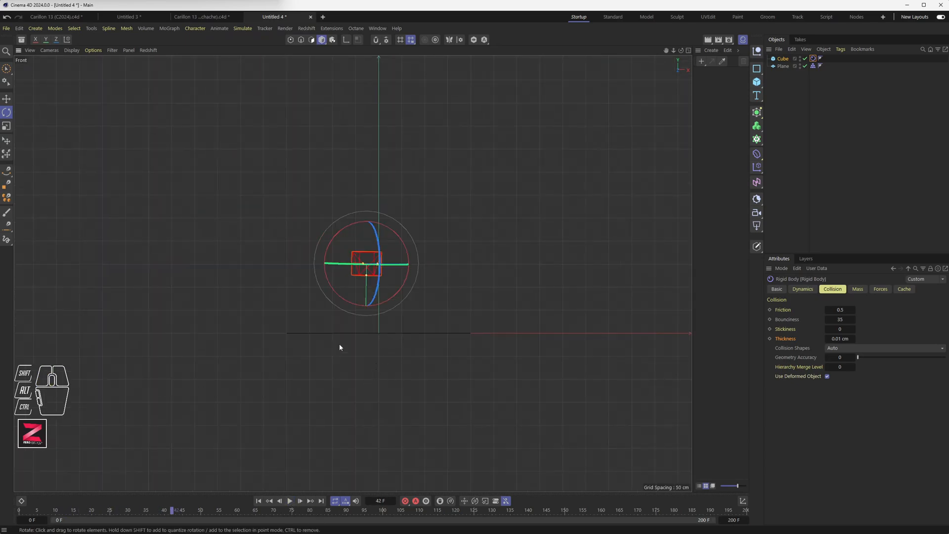
{"action": "middle_click", "coordinate": [338, 360]}
{"action": "middle_click", "coordinate": [265, 195]}
{"action": "mouse_move", "coordinate": [350, 275]}
{"action": "left_mouse_down", "text": "alt"}
{"action": "mouse_move", "coordinate": [355, 317]}
{"action": "mouse_move", "coordinate": [375, 338]}
{"action": "mouse_move", "coordinate": [327, 245]}
{"action": "mouse_move", "coordinate": [341, 289]}
{"action": "left_mouse_up", "text": "alt"}
{"action": "left_click", "coordinate": [290, 500]}
{"action": "scroll", "coordinate": [322, 402], "scroll_direction": "down", "scroll_amount": 2}
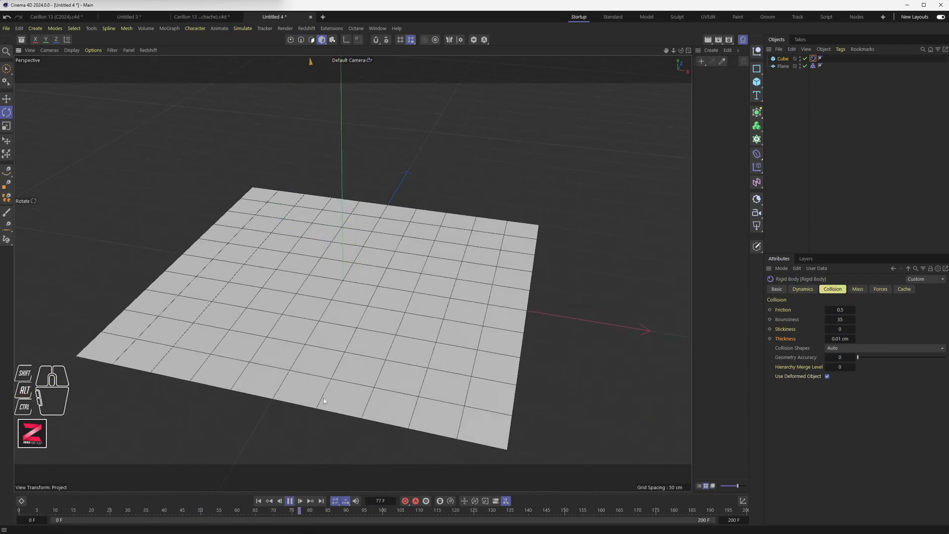
{"action": "scroll", "coordinate": [324, 391], "scroll_direction": "down", "scroll_amount": 4}
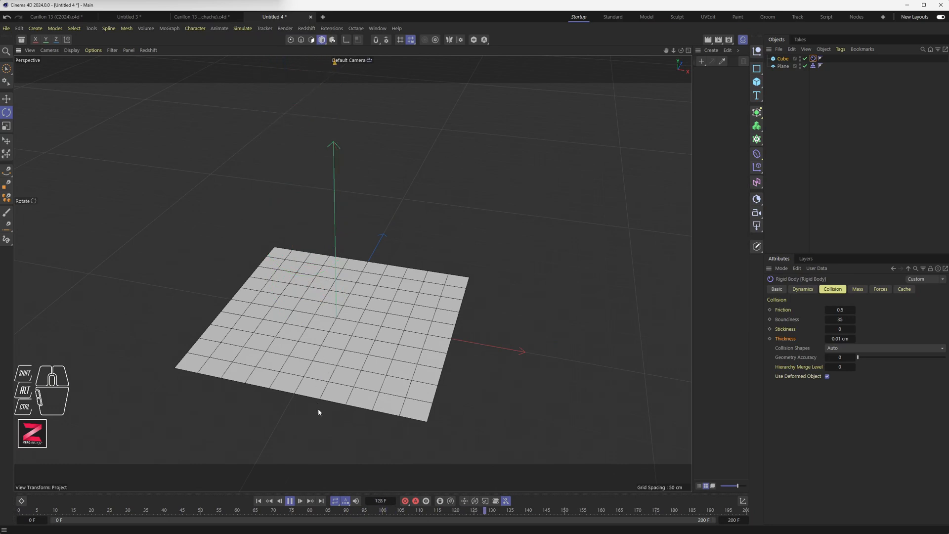
{"action": "left_click", "coordinate": [290, 501]}
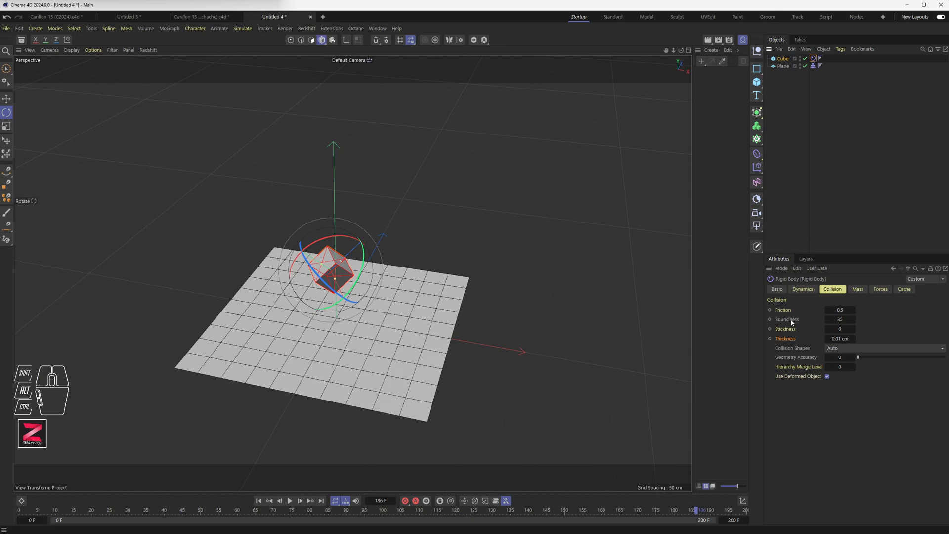
Step: Set the cube's rigid body bounciness to 15 and test it by playing the simulation
{"action": "left_click_drag", "start_coordinate": [843, 320], "coordinate": [870, 319]}
{"action": "left_click", "coordinate": [292, 502]}
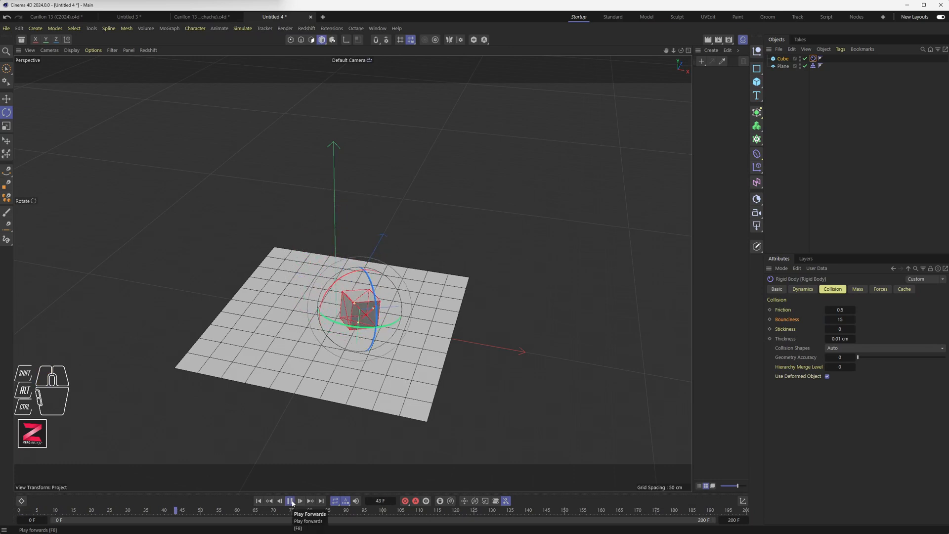
{"action": "left_click", "coordinate": [292, 502]}
Step: Set the cube's rigid body collision thickness to 0.05 cm
{"action": "left_click_drag", "start_coordinate": [342, 389], "coordinate": [372, 303], "text": "alt"}
{"action": "left_click", "coordinate": [838, 340]}
{"action": "key", "text": "BackSpace"}
{"action": "type", "text": "5"}
Step: Replay the simulation twice from the start frame, the second time closer up, to check the cube's landing on the plane
{"action": "left_click", "coordinate": [258, 501]}
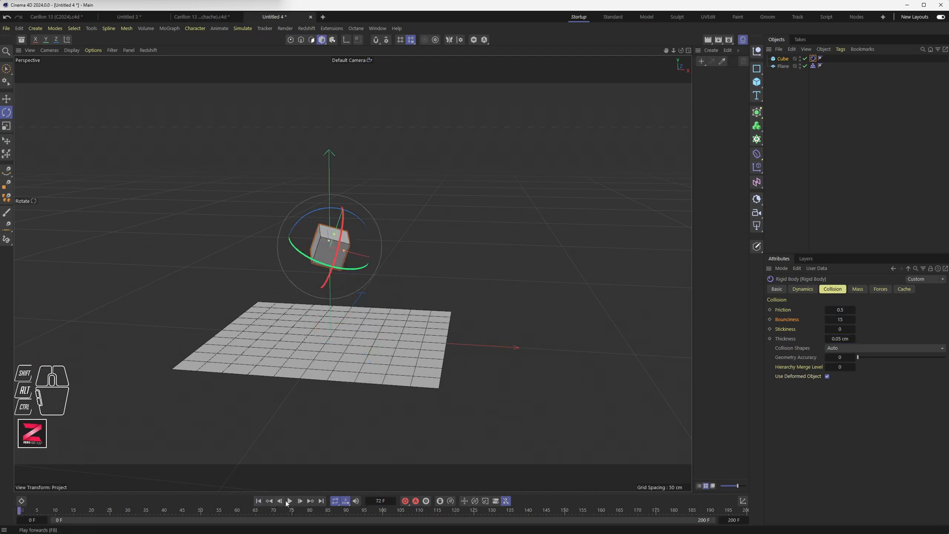
{"action": "left_click", "coordinate": [289, 501]}
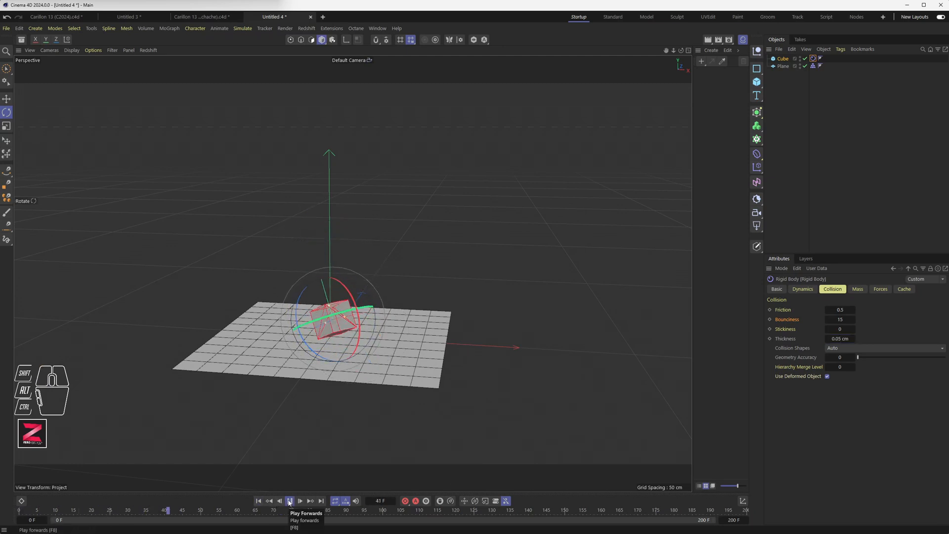
{"action": "left_click", "coordinate": [258, 501]}
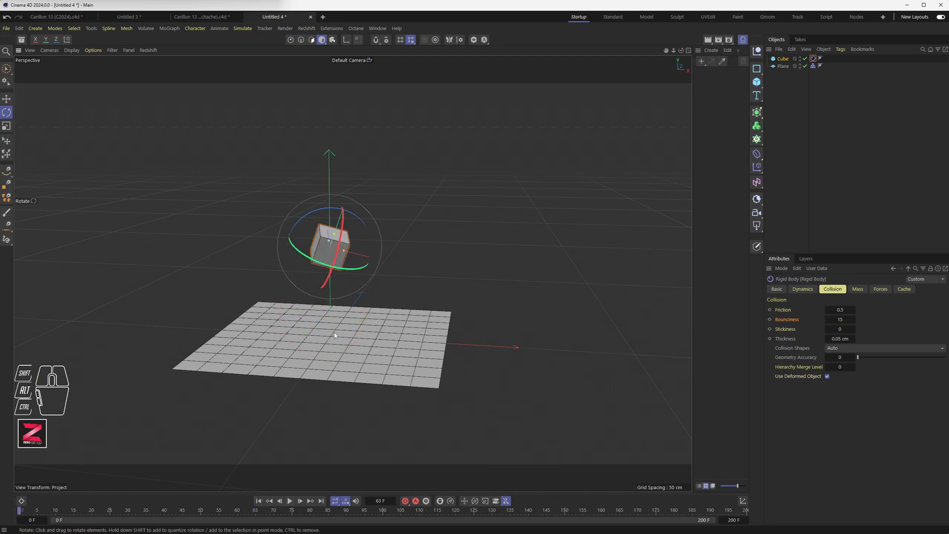
{"action": "scroll", "coordinate": [334, 333], "scroll_direction": "up", "scroll_amount": 5}
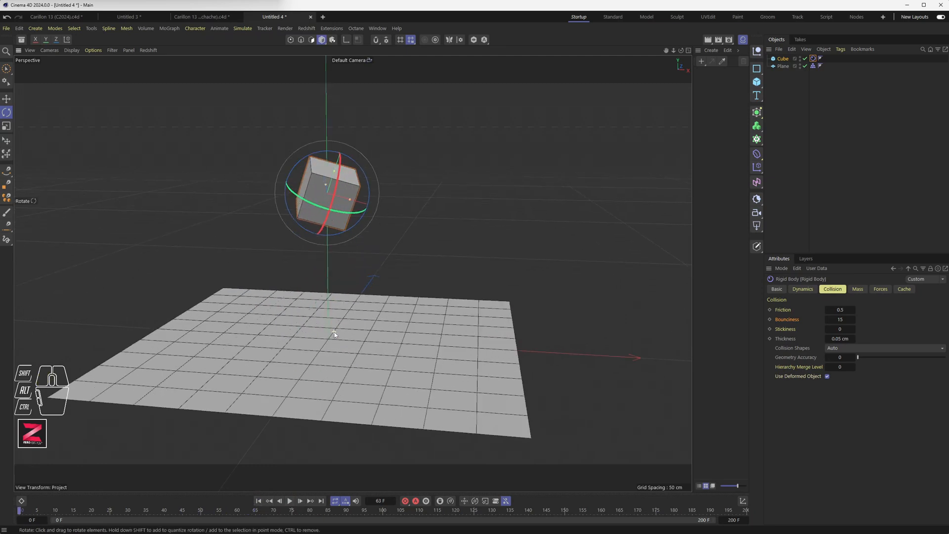
{"action": "left_click", "coordinate": [290, 501]}
{"action": "left_click", "coordinate": [290, 501]}
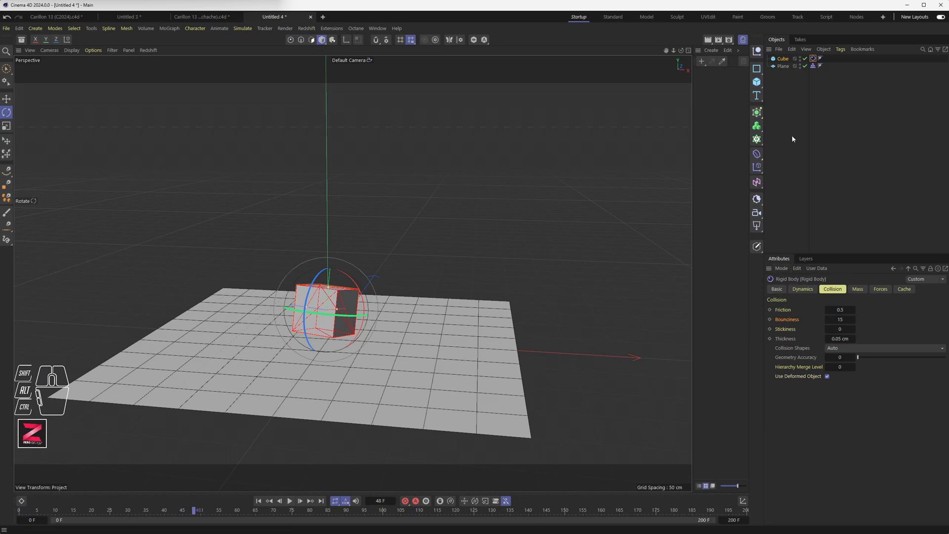
Step: Set the project's simulation substeps to 50 and replay the cube's fall, also watching it from the plane's level
{"action": "key", "text": "ctrl+d"}
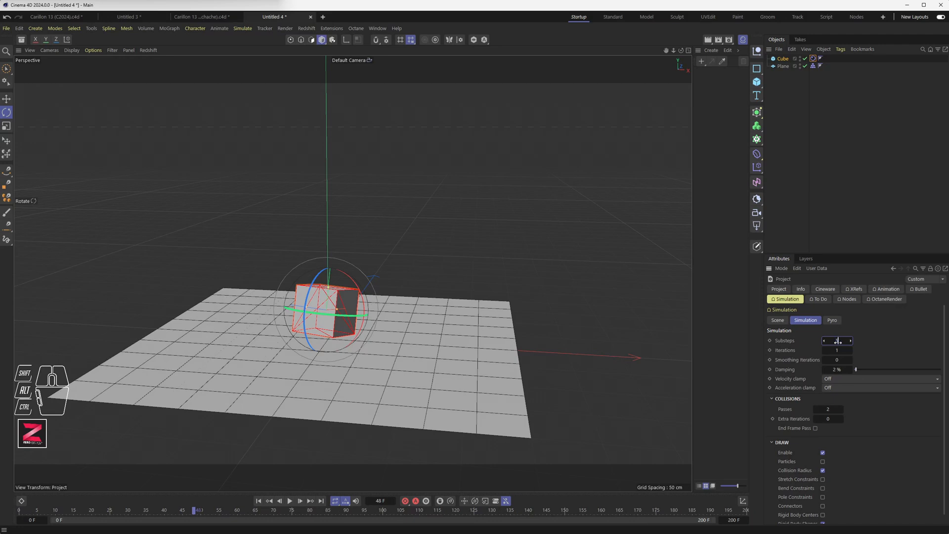
{"action": "left_click", "coordinate": [259, 502]}
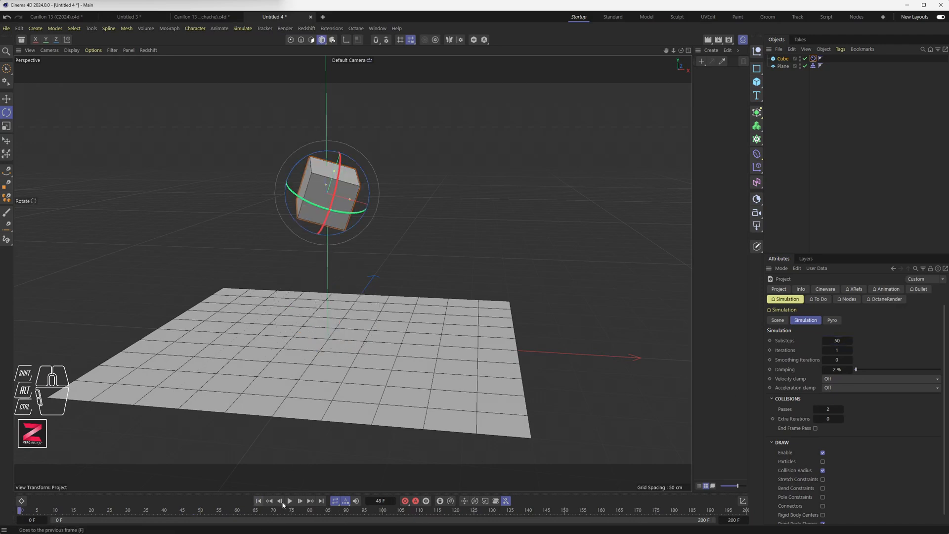
{"action": "left_click", "coordinate": [291, 501]}
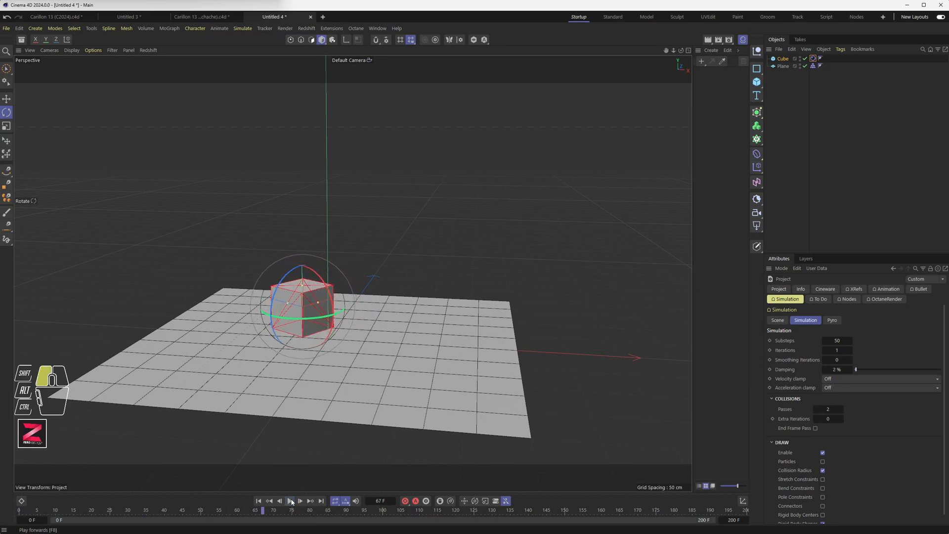
{"action": "left_click", "coordinate": [290, 501]}
{"action": "left_click_drag", "start_coordinate": [342, 421], "coordinate": [347, 351], "text": "alt"}
{"action": "left_click", "coordinate": [290, 501]}
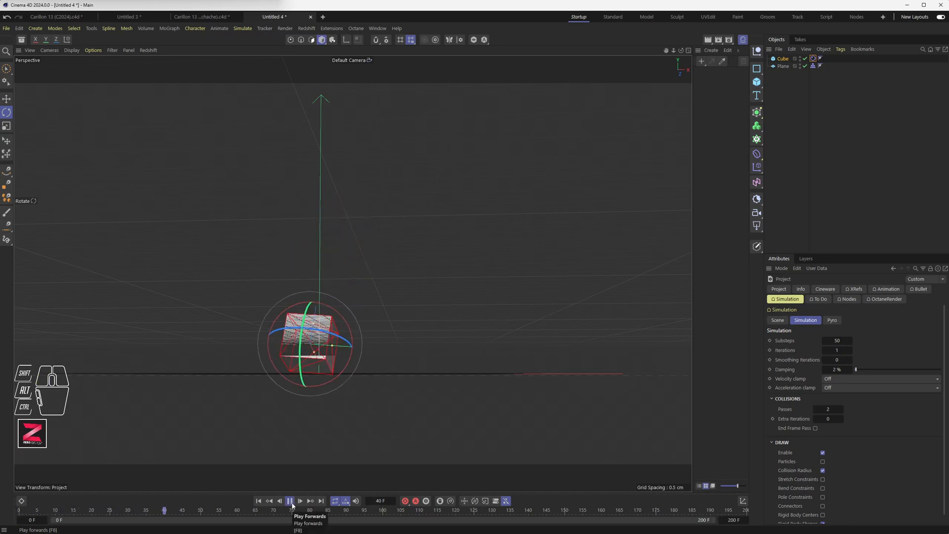
{"action": "left_click", "coordinate": [291, 501]}
{"action": "mouse_move", "coordinate": [328, 430]}
{"action": "left_mouse_down", "text": "alt"}
{"action": "mouse_move", "coordinate": [331, 421]}
{"action": "mouse_move", "coordinate": [317, 440]}
{"action": "left_mouse_up", "text": "alt"}
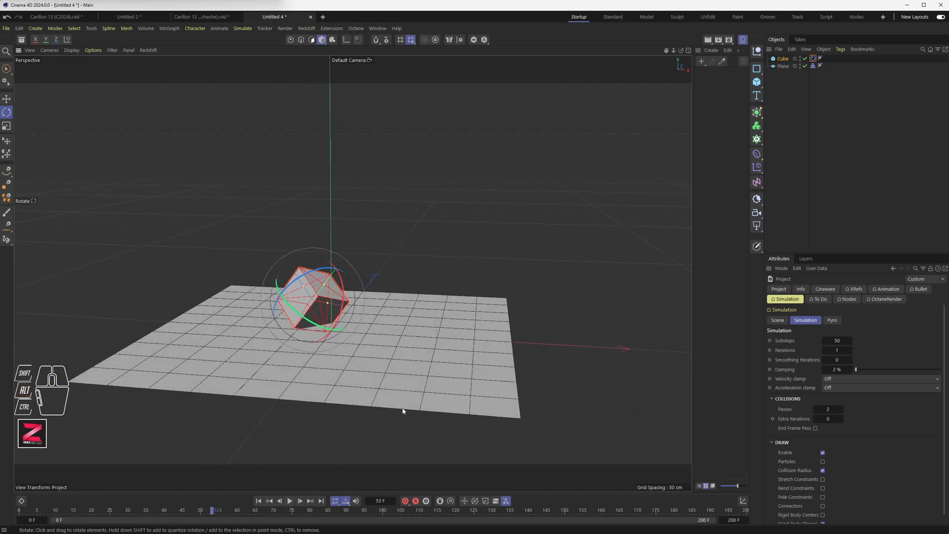
Step: Set the project's simulation iterations to 2 and replay the cube's fall from the start frame
{"action": "left_click", "coordinate": [850, 350]}
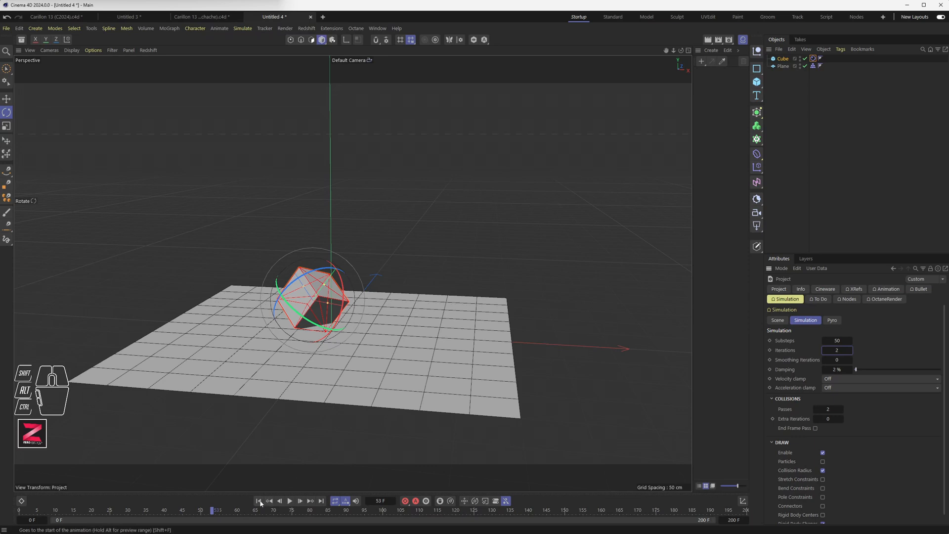
{"action": "left_click", "coordinate": [259, 501]}
{"action": "left_click", "coordinate": [291, 500]}
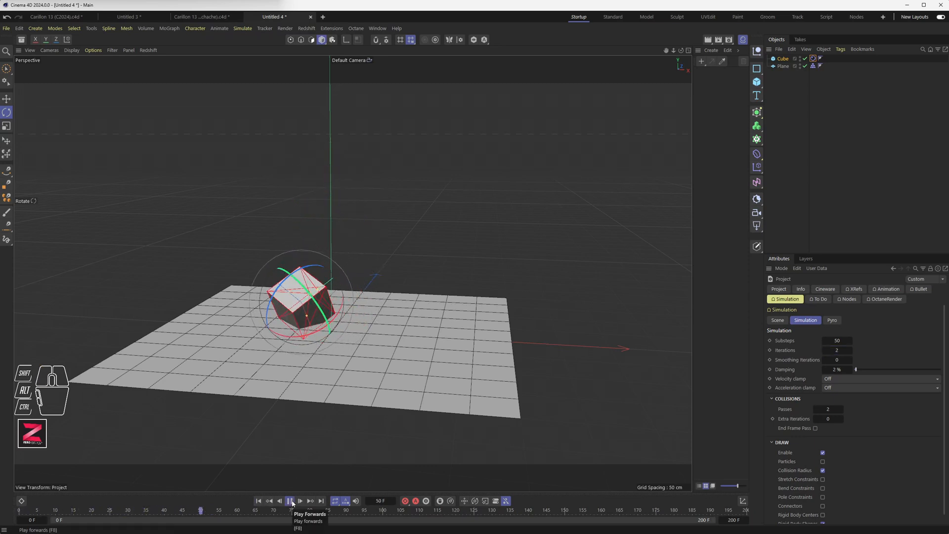
{"action": "left_click", "coordinate": [290, 501]}
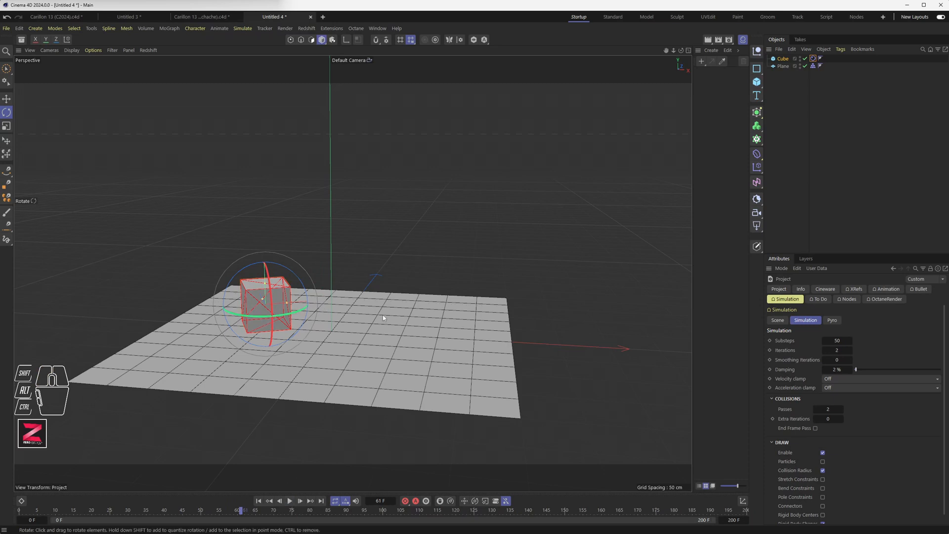
Step: Review the plane's Collider tag properties and the cube's rigid body collision settings
{"action": "left_click", "coordinate": [401, 356]}
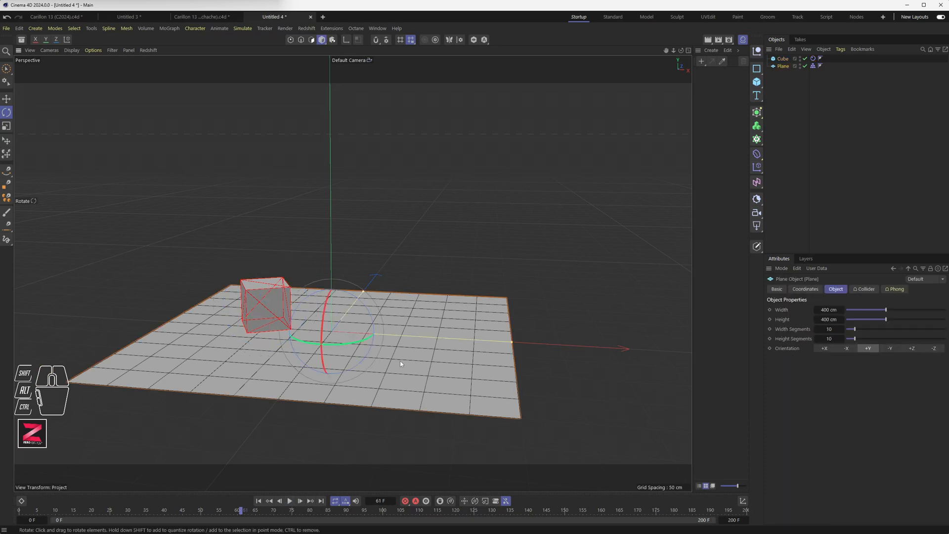
{"action": "mouse_move", "coordinate": [467, 287]}
{"action": "left_mouse_down", "text": "alt"}
{"action": "mouse_move", "coordinate": [462, 300]}
{"action": "mouse_move", "coordinate": [453, 295]}
{"action": "left_mouse_up", "text": "alt"}
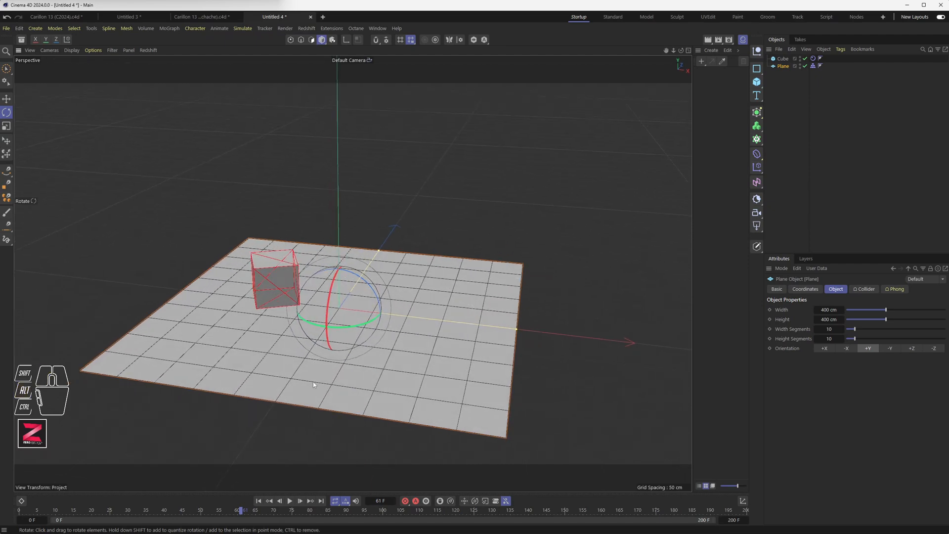
{"action": "left_click", "coordinate": [814, 66]}
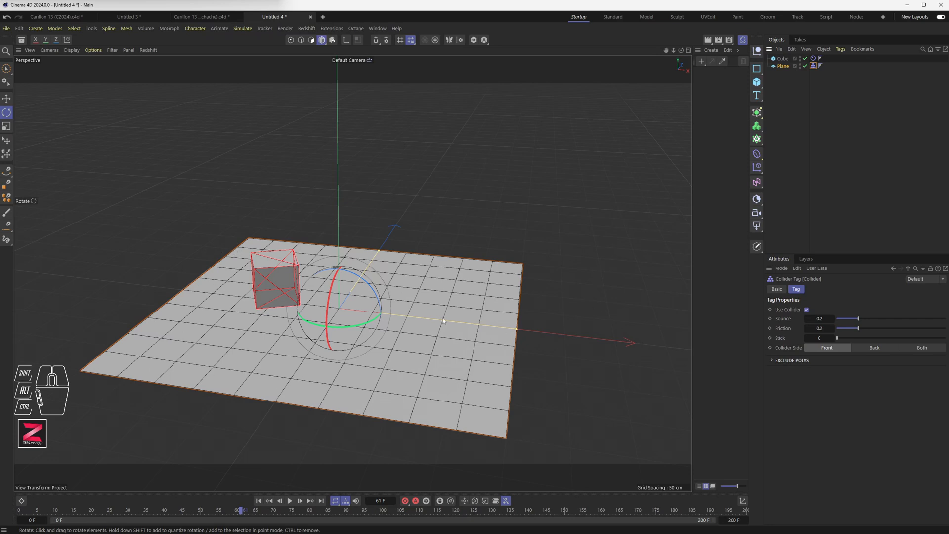
{"action": "left_click", "coordinate": [814, 58]}
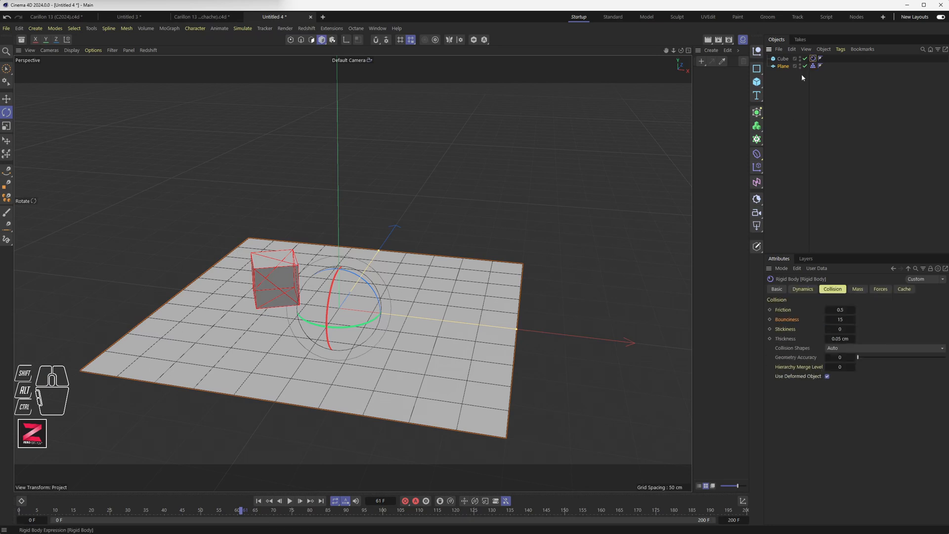
{"action": "left_click_drag", "start_coordinate": [281, 320], "coordinate": [317, 324], "text": "alt"}
Step: Set the project frame rate to 50 FPS and replay the simulation from the start frame
{"action": "key", "text": "ctrl+d"}
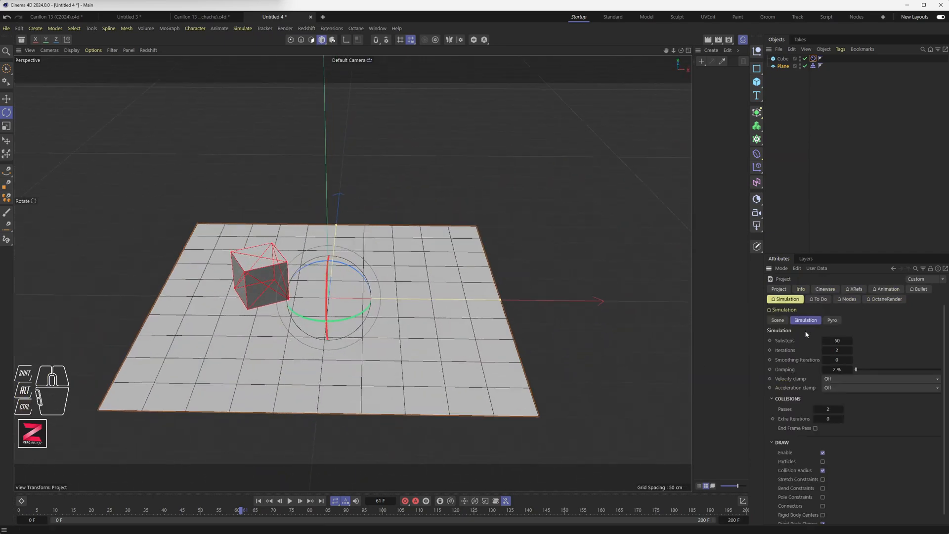
{"action": "left_click", "coordinate": [778, 290]}
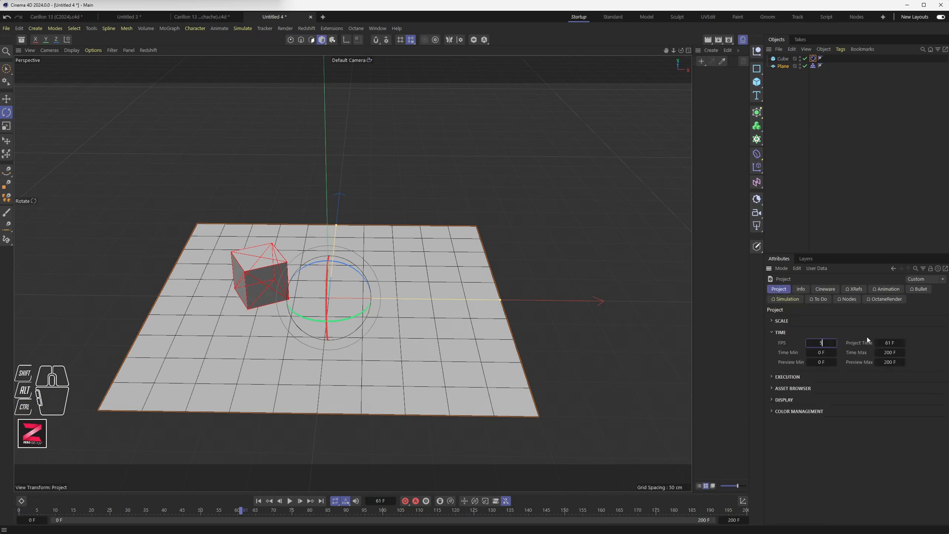
{"action": "left_click", "coordinate": [259, 501]}
{"action": "left_click", "coordinate": [290, 501]}
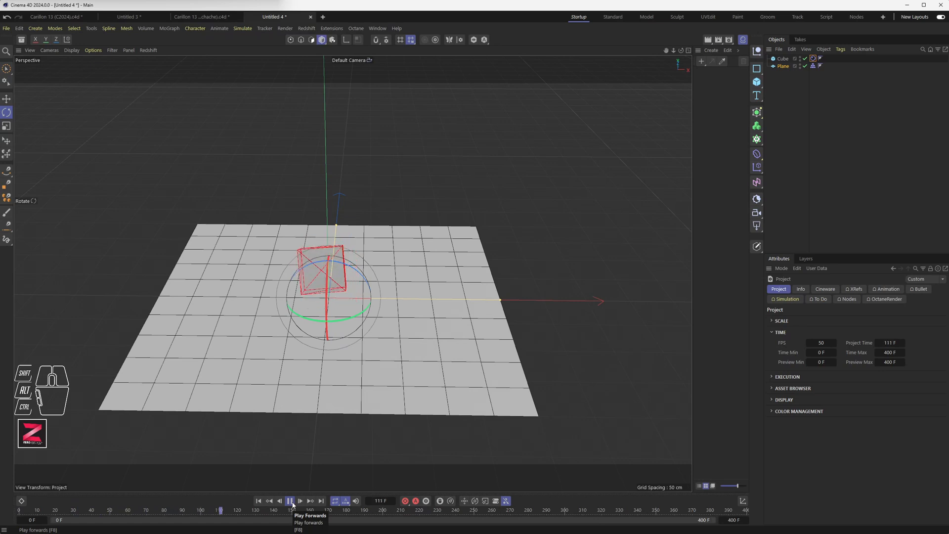
{"action": "left_click", "coordinate": [292, 503]}
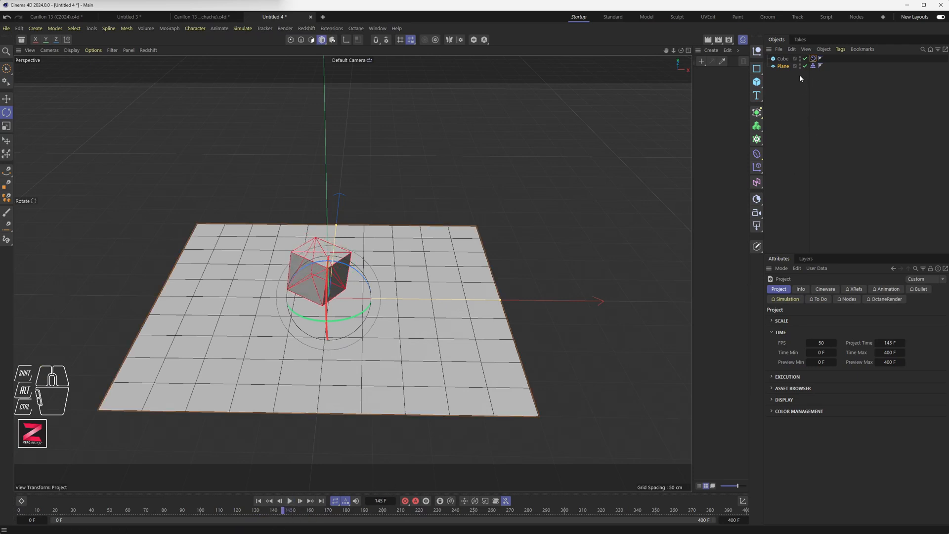
Step: Give the cube's rigid body a custom density of 0.2 and test it by playing the simulation from the start
{"action": "left_click", "coordinate": [813, 59]}
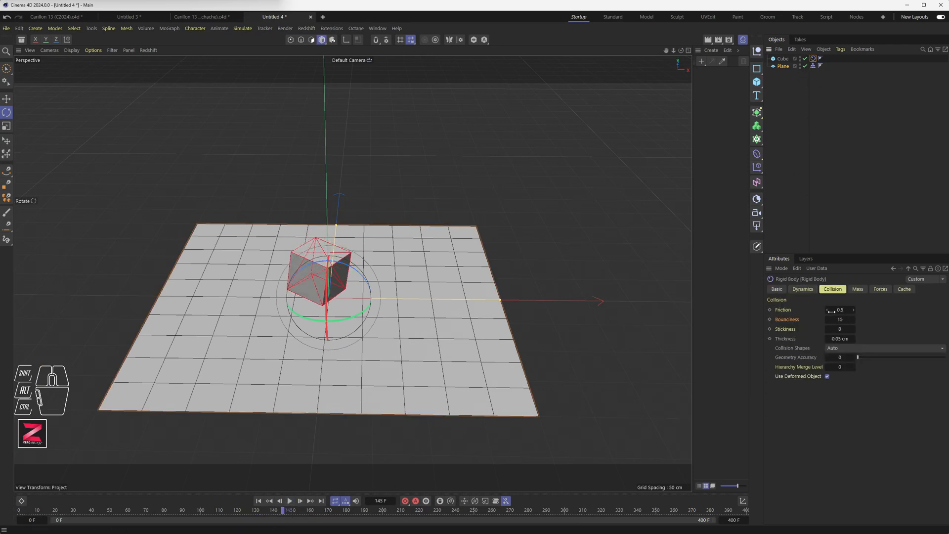
{"action": "left_click", "coordinate": [857, 289]}
{"action": "left_click_drag", "start_coordinate": [835, 311], "coordinate": [837, 321]}
{"action": "double_click", "coordinate": [828, 320]}
{"action": "type", "text": "0.2"}
{"action": "key", "text": "Return"}
{"action": "left_click", "coordinate": [258, 501]}
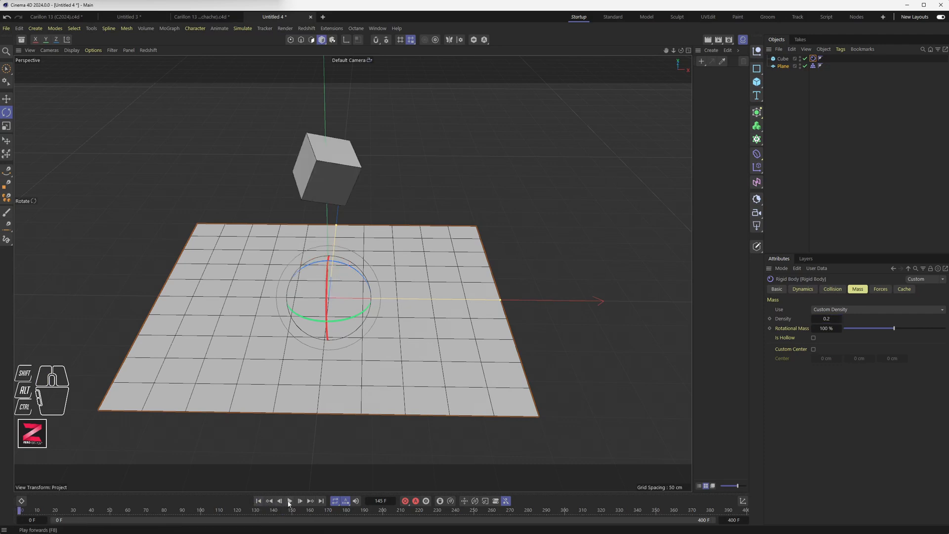
{"action": "left_click", "coordinate": [290, 501]}
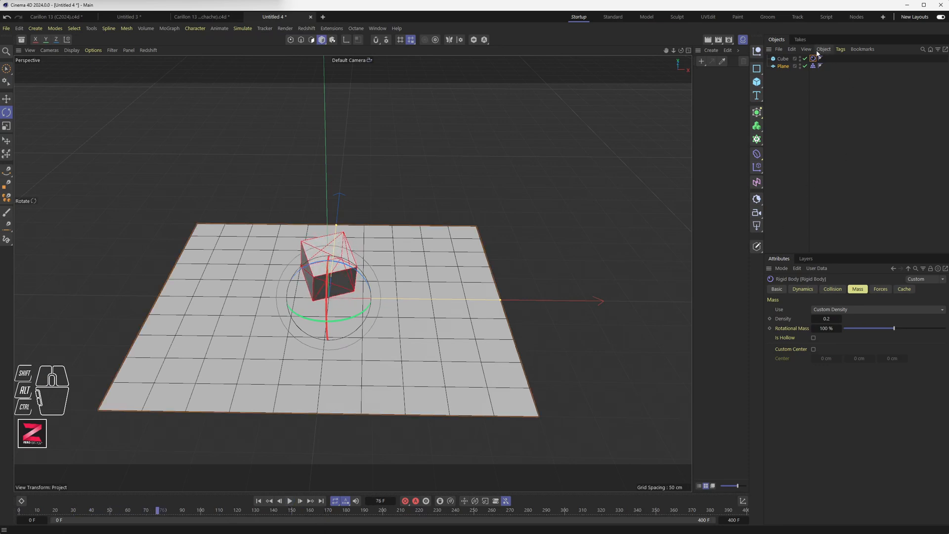
Step: Set the cube's rigid body bounciness to 5 and replay the simulation from the start, watching the landing from a lower angle
{"action": "left_click", "coordinate": [834, 291]}
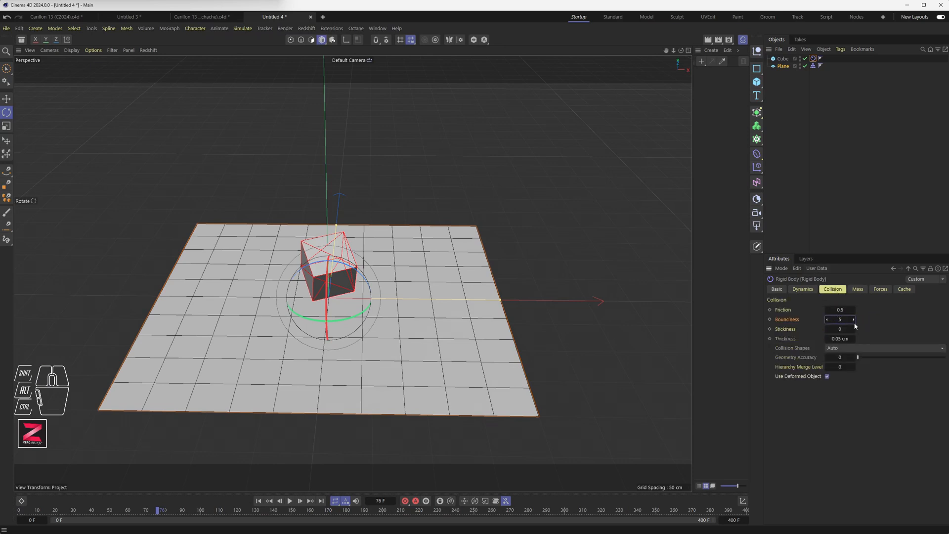
{"action": "left_click", "coordinate": [258, 501]}
{"action": "left_click", "coordinate": [290, 500]}
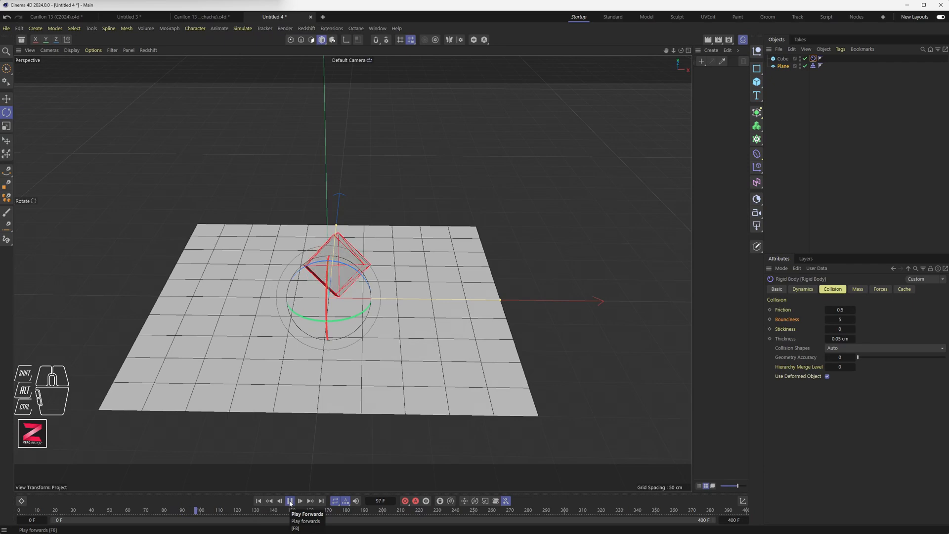
{"action": "left_click_drag", "start_coordinate": [366, 363], "coordinate": [385, 302], "text": "alt"}
{"action": "left_click", "coordinate": [291, 502]}
Step: Set the project's simulation substeps to 20 and iterations to 1, and replay the cube's fall from the start frame
{"action": "key", "text": "ctrl+d"}
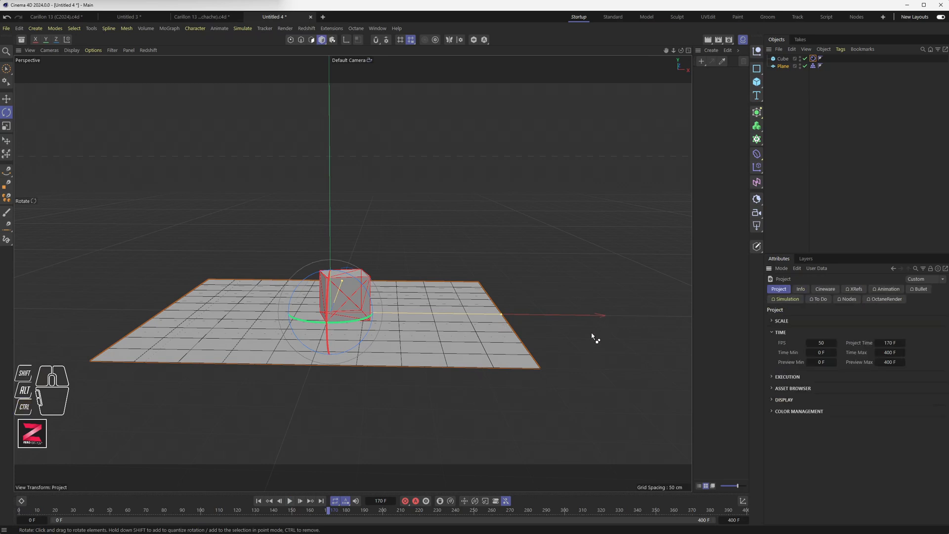
{"action": "left_click", "coordinate": [794, 300]}
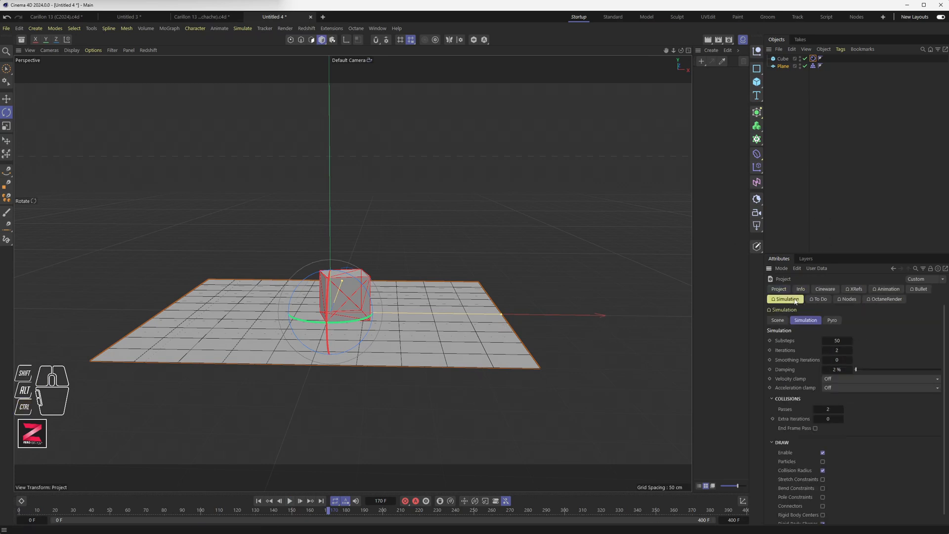
{"action": "left_click", "coordinate": [843, 341]}
{"action": "type", "text": "20"}
{"action": "key", "text": "Tab"}
{"action": "left_click", "coordinate": [259, 501]}
{"action": "left_click", "coordinate": [291, 501]}
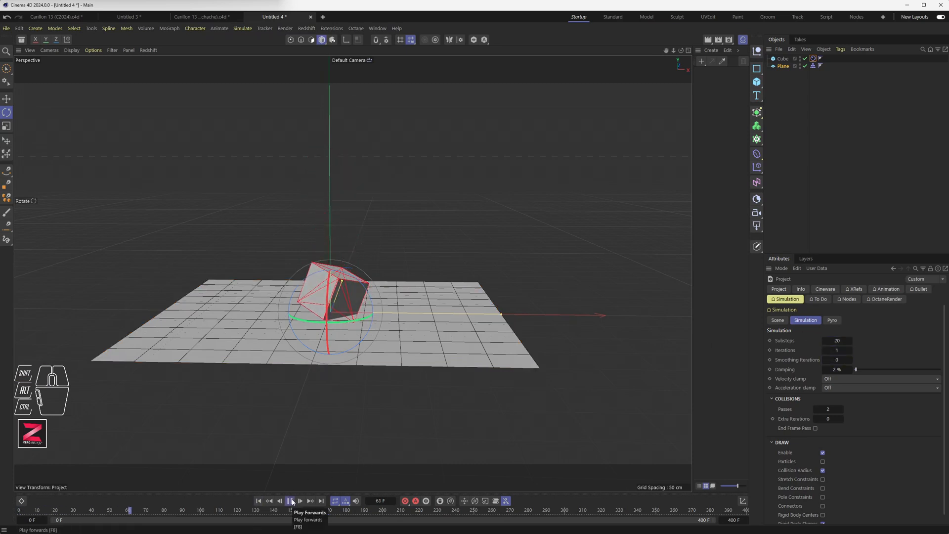
{"action": "left_click", "coordinate": [291, 501]}
{"action": "left_click_drag", "start_coordinate": [392, 314], "coordinate": [389, 341], "text": "alt"}
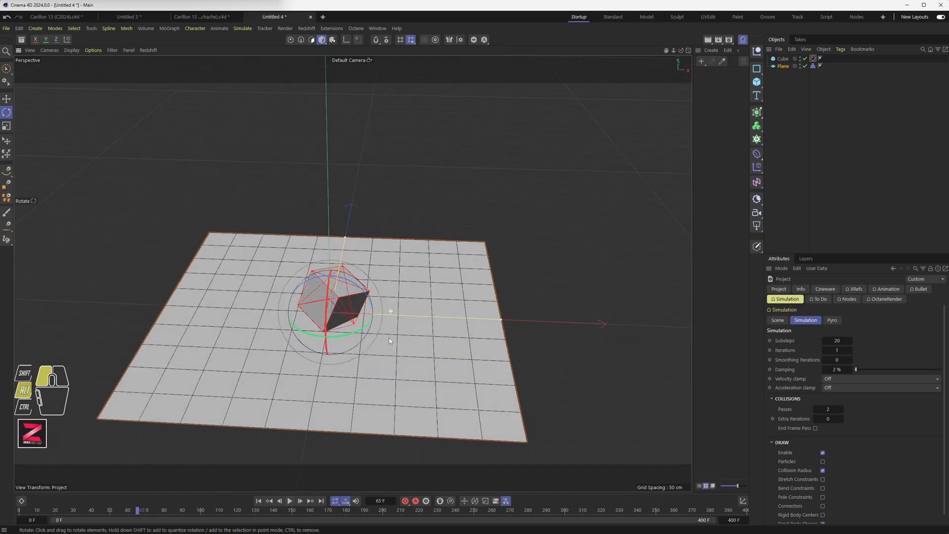